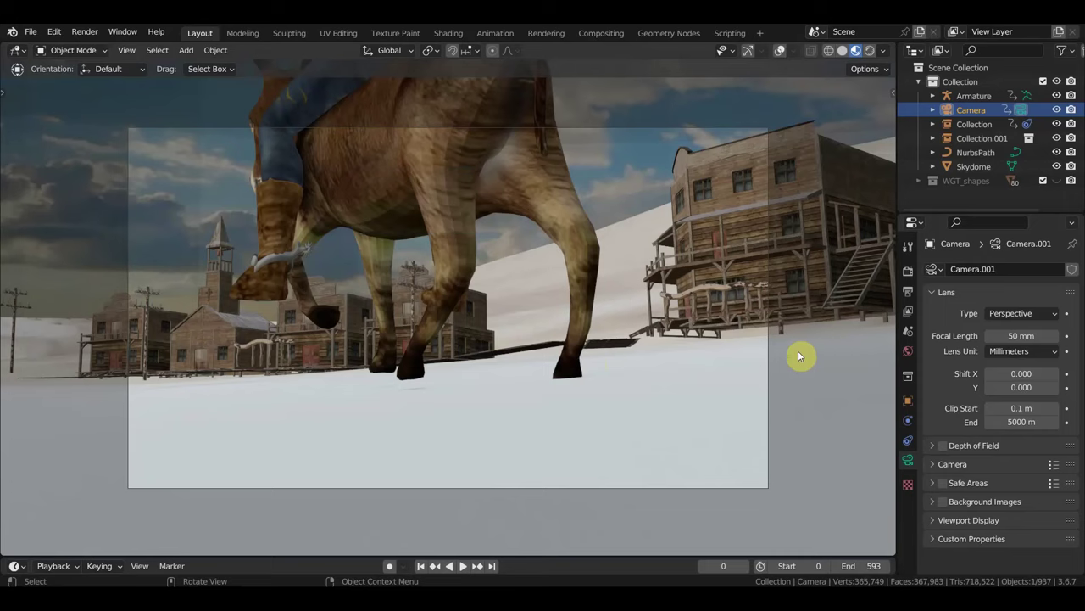
Step: Orbit along the rider and town, enlarge the timeline, and play the rider animation
key(space)
key(Escape)
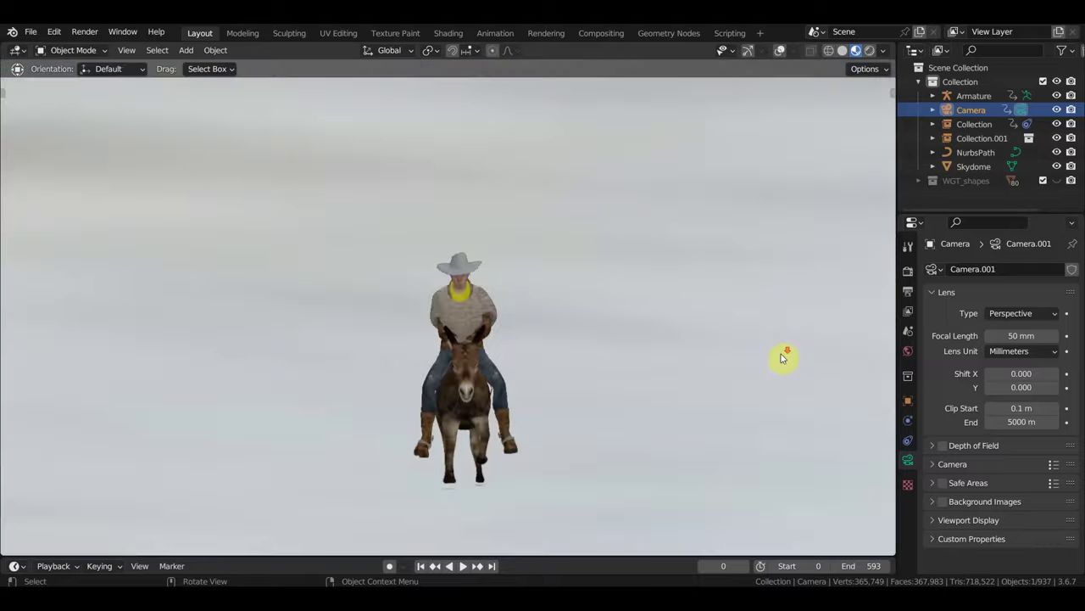
middle_drag(781, 360, 438, 379)
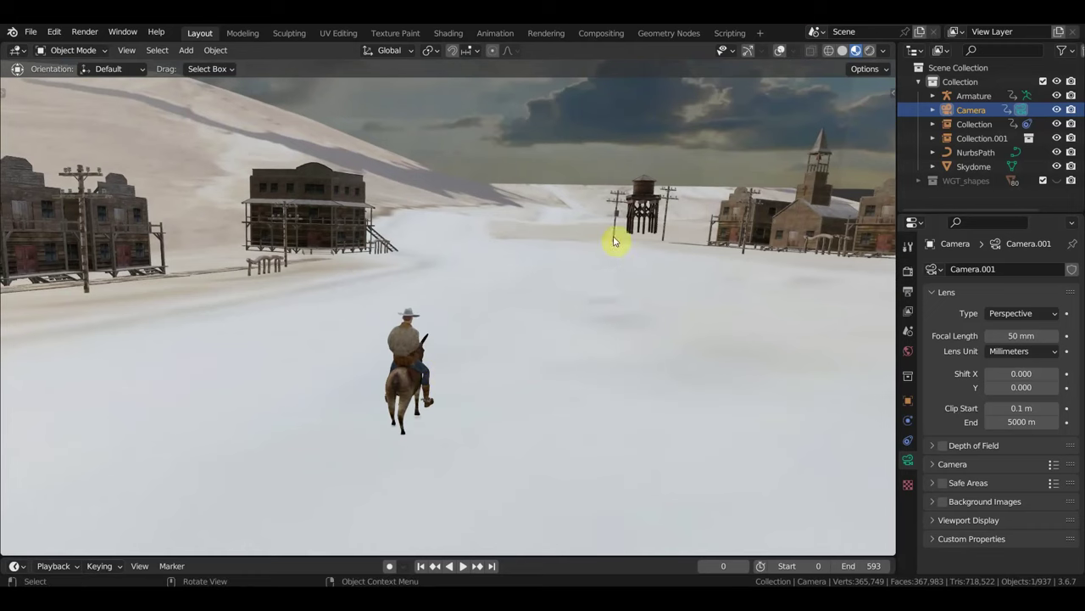
middle_drag(552, 296, 501, 295)
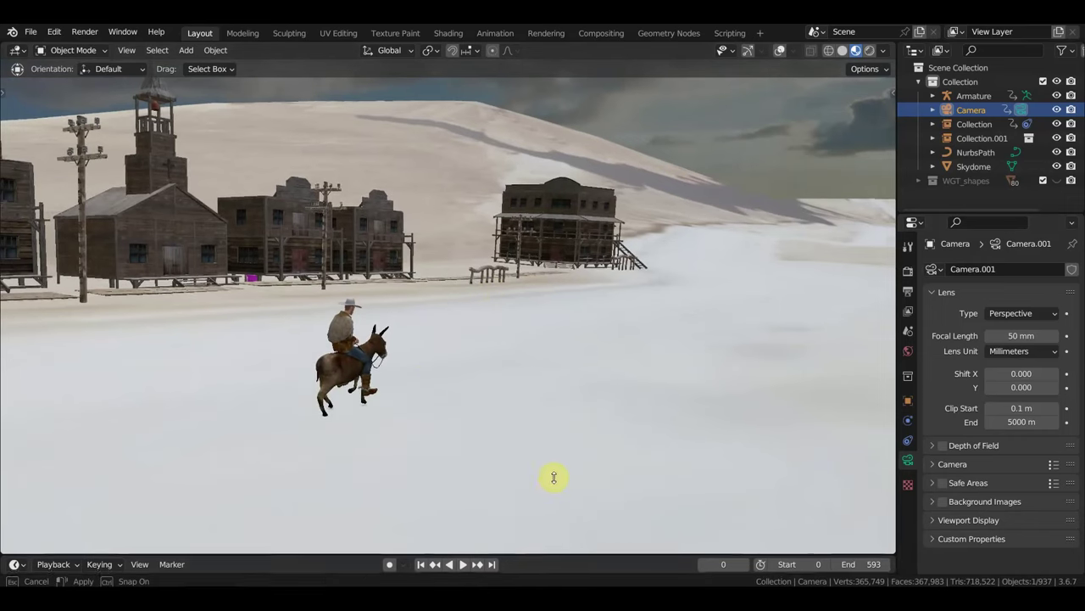
drag(531, 557, 552, 475)
key(space)
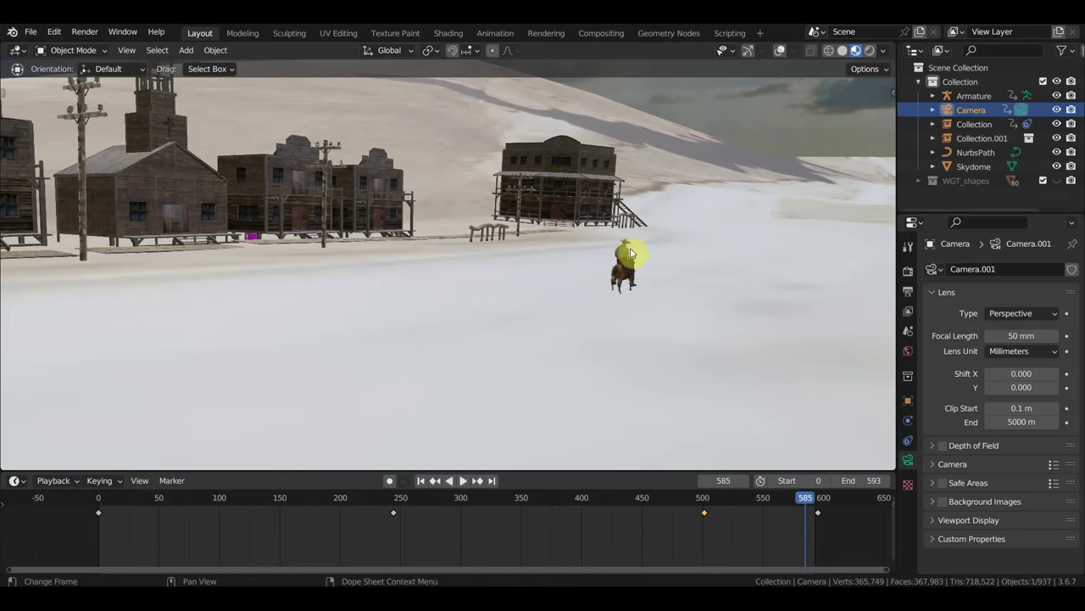
Step: Stop at frame 585, zoom out over the whole street, and pick the recent cowboy smoking file
key(space)
scroll(583, 204, up, 3)
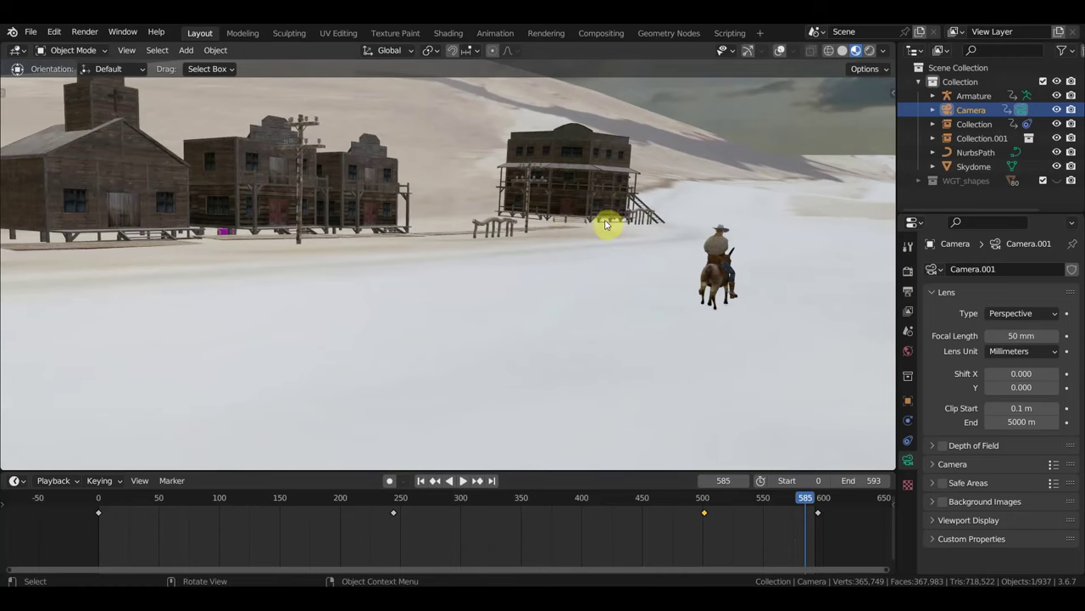
scroll(619, 228, down, 2)
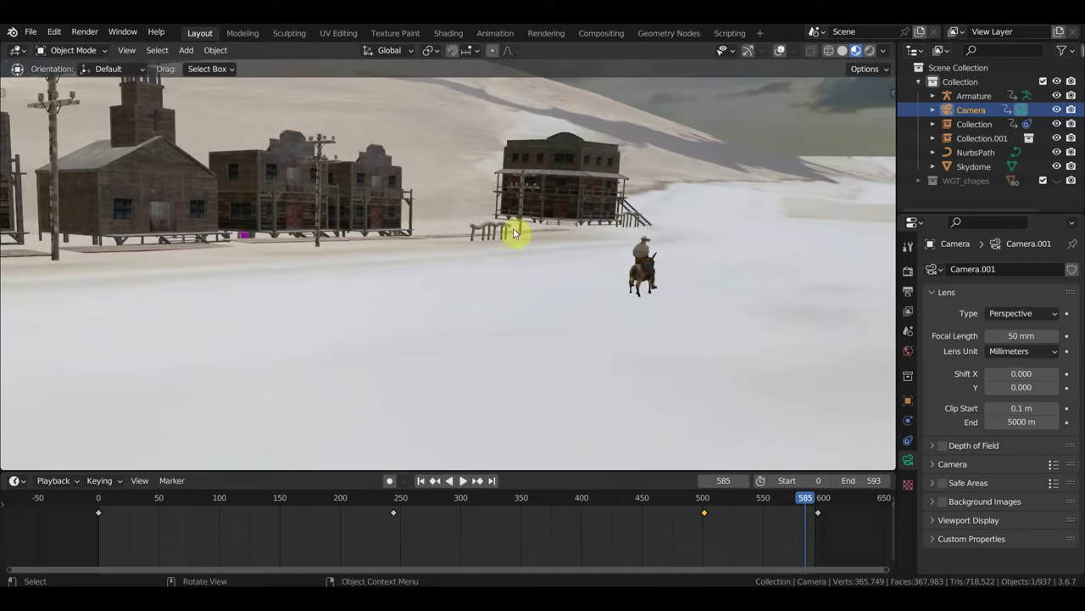
scroll(526, 270, down, 1)
scroll(559, 293, down, 1)
scroll(591, 303, down, 1)
scroll(560, 288, down, 1)
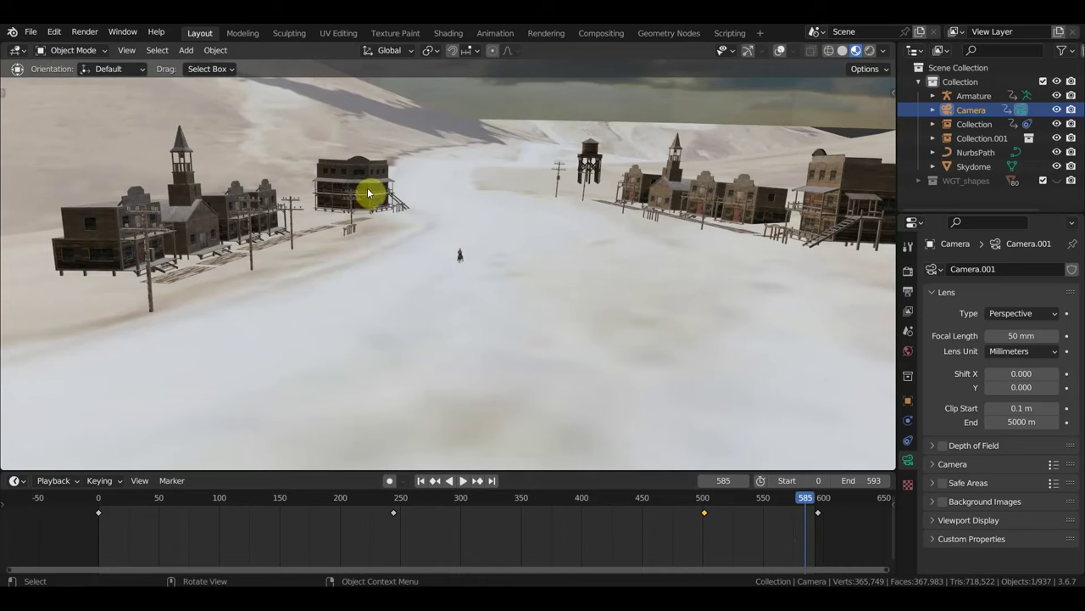
click(30, 34)
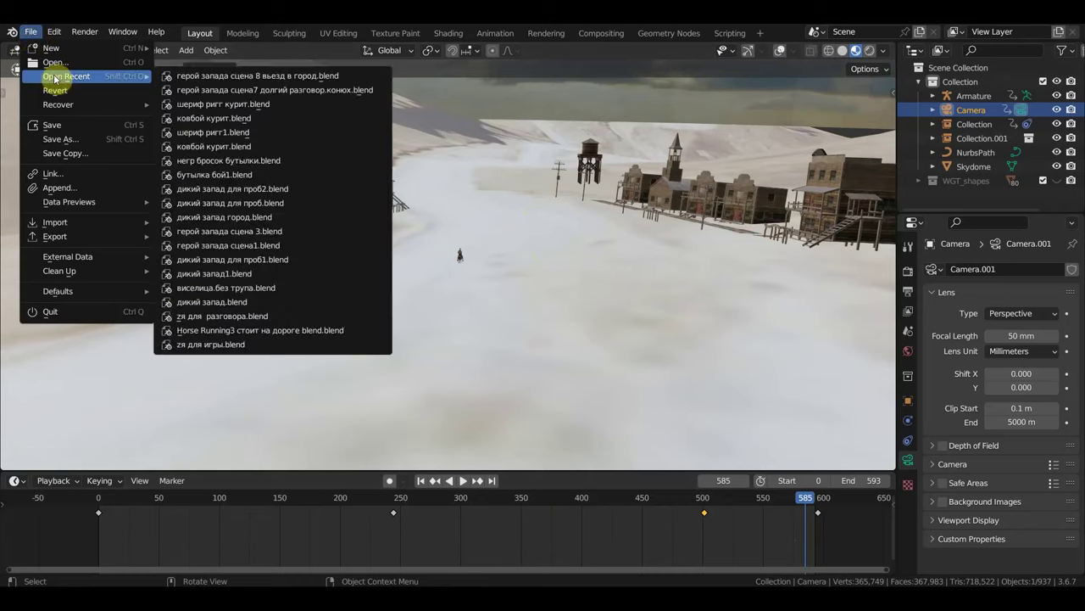
mouse_move(66, 76)
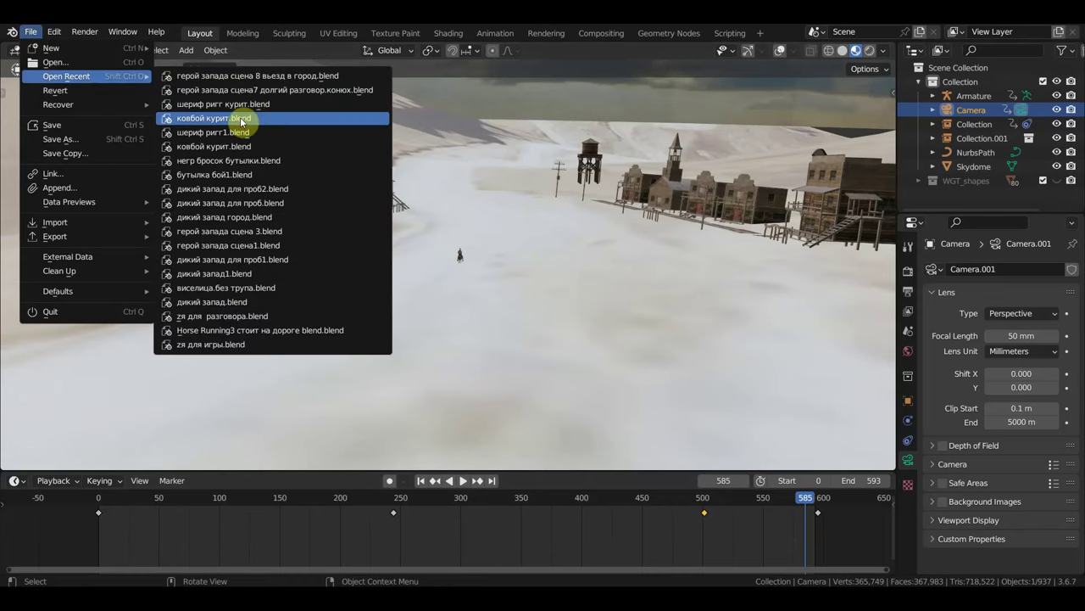
click(244, 120)
Step: Discard the town scene's unsaved changes with Don't Save so ковбой курит.blend opens
click(573, 327)
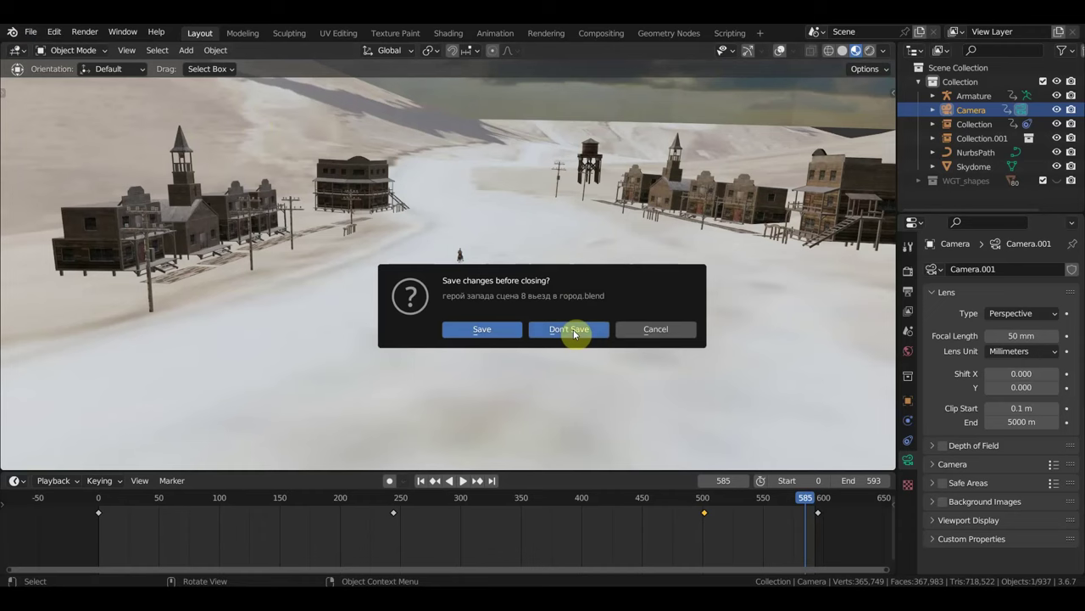
click(573, 329)
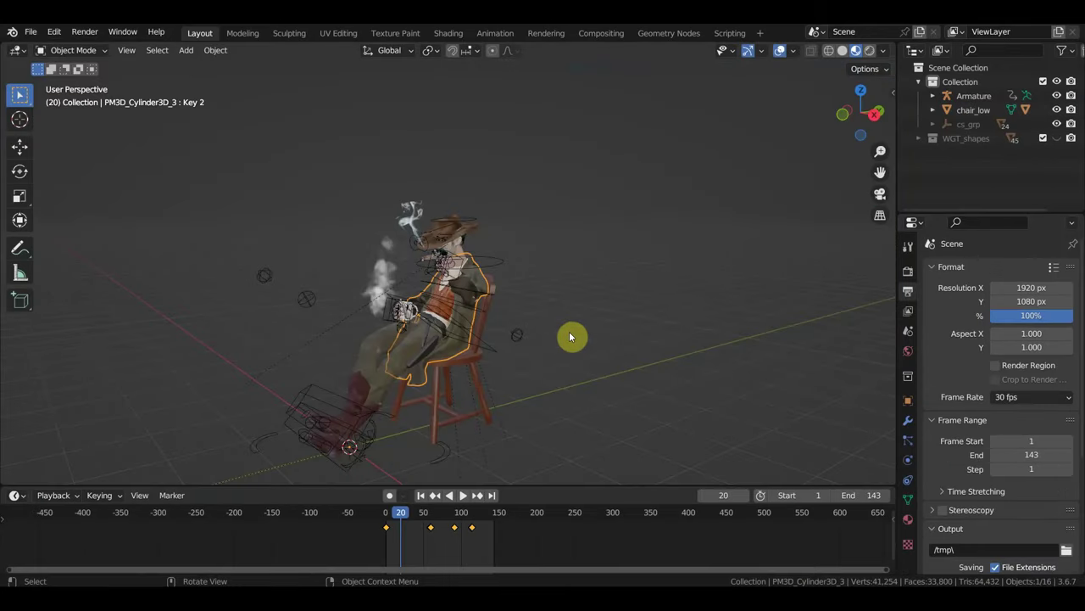
Step: Preview the seated cowboy's smoking animation, stop at frame 116, and select the armature
middle_drag(573, 330, 598, 295)
click(598, 295)
scroll(597, 295, up, 3)
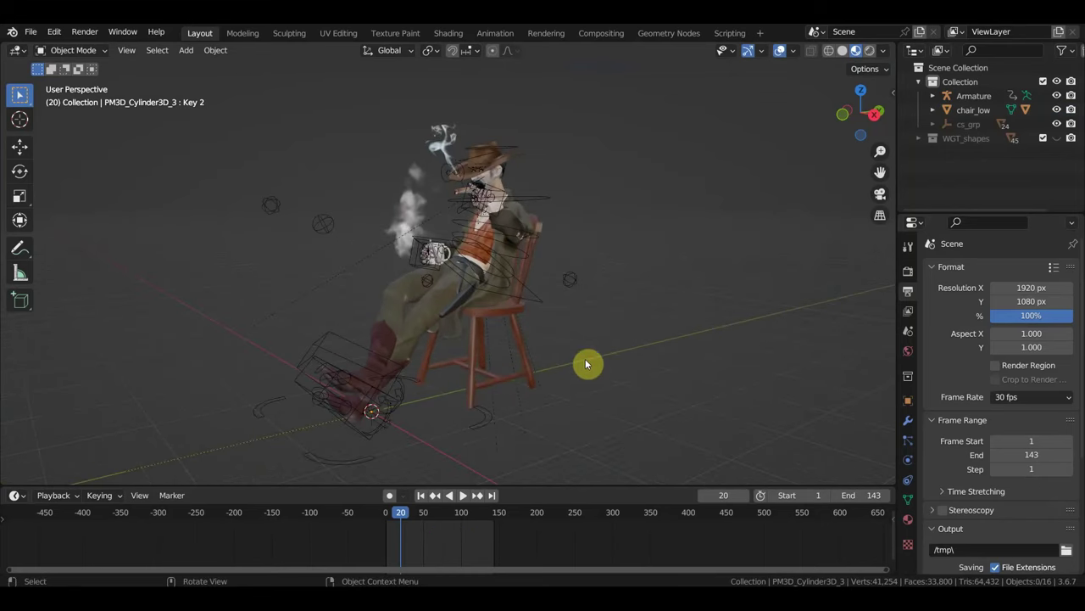
key(space)
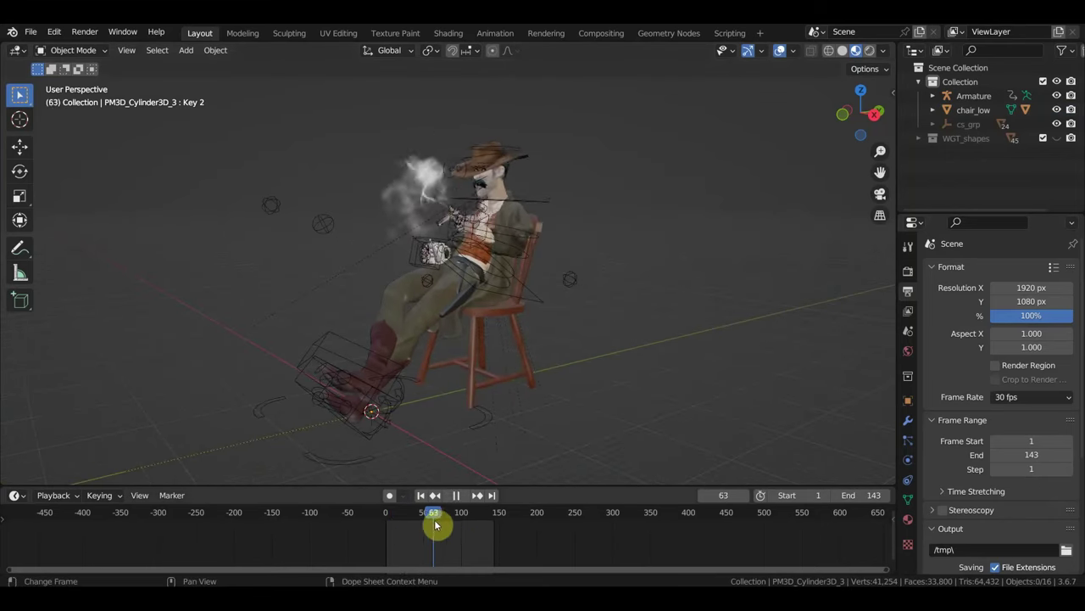
key(space)
mouse_move(458, 514)
mouse_down()
mouse_move(475, 530)
mouse_move(447, 517)
mouse_up()
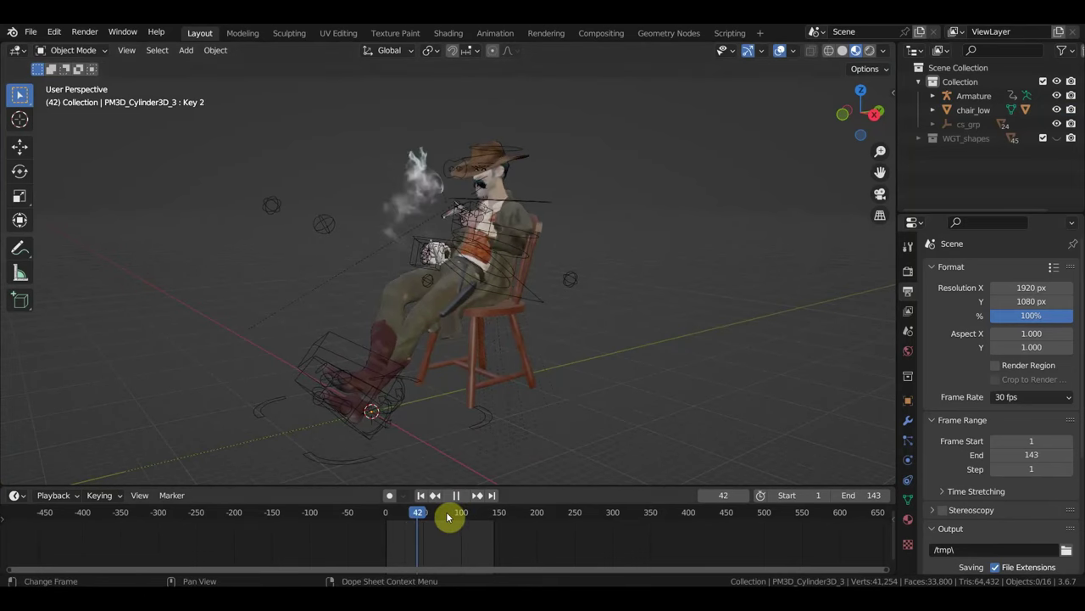
drag(448, 517, 473, 519)
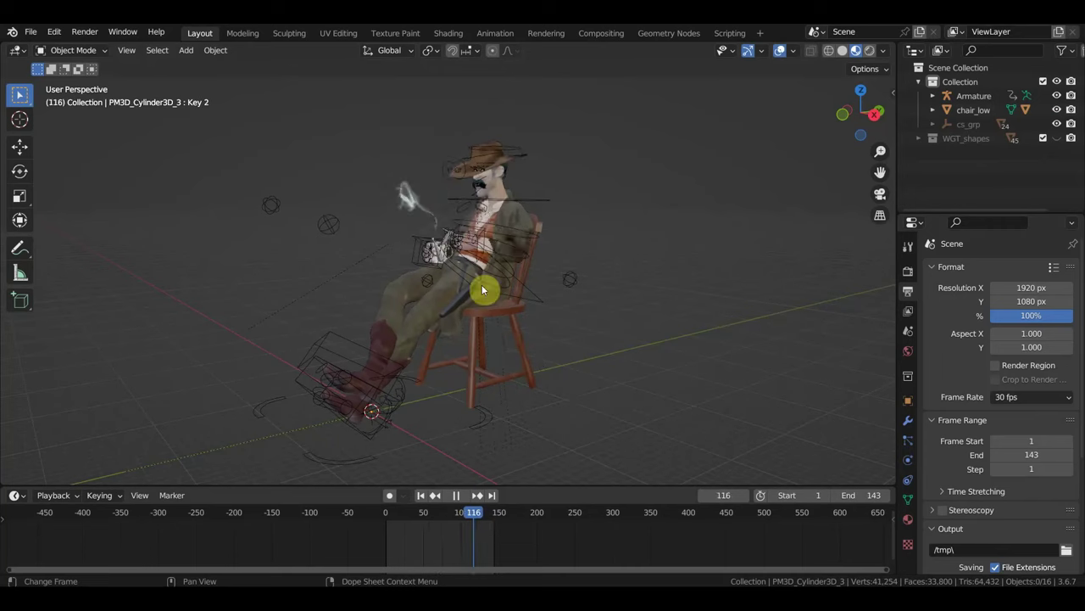
click(536, 204)
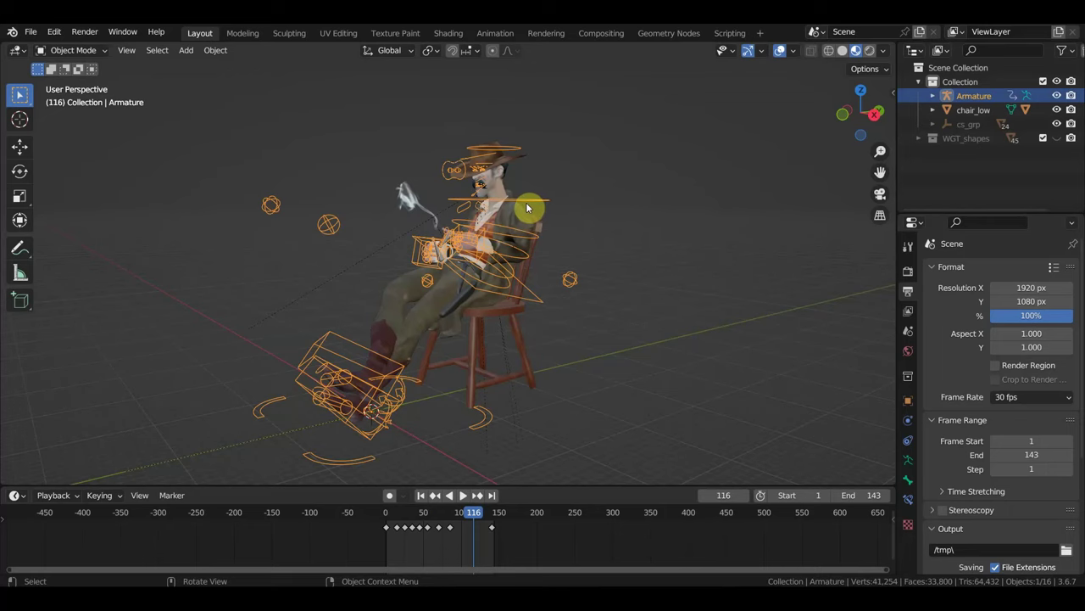
Step: From a side view, box-select all 16 objects of the seated cowboy scene and zoom in
mouse_move(550, 204)
middle_down()
mouse_move(549, 215)
mouse_move(497, 222)
middle_up()
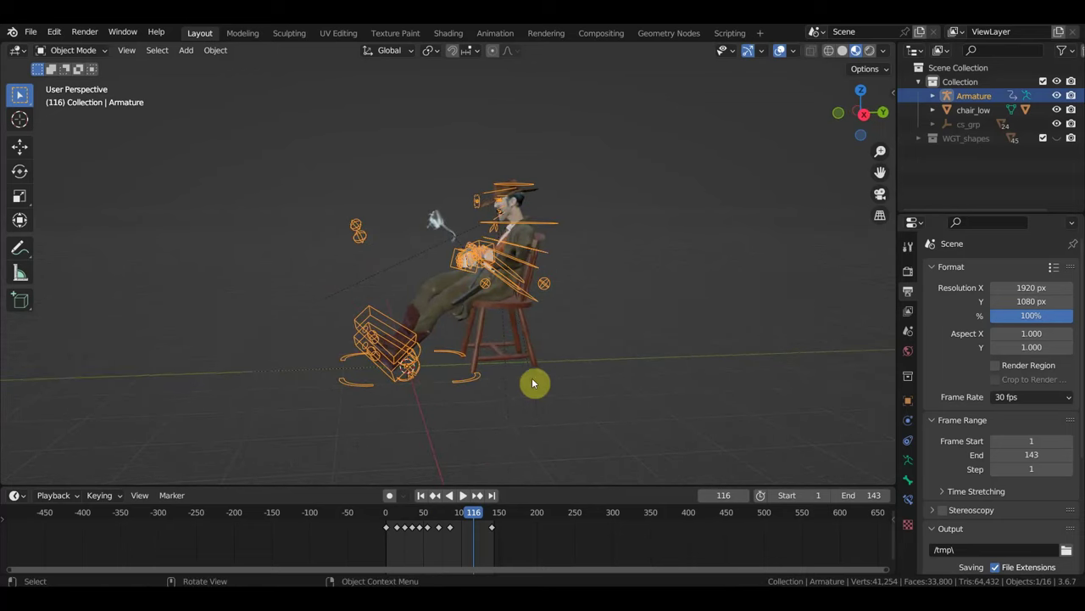
drag(621, 418, 254, 153)
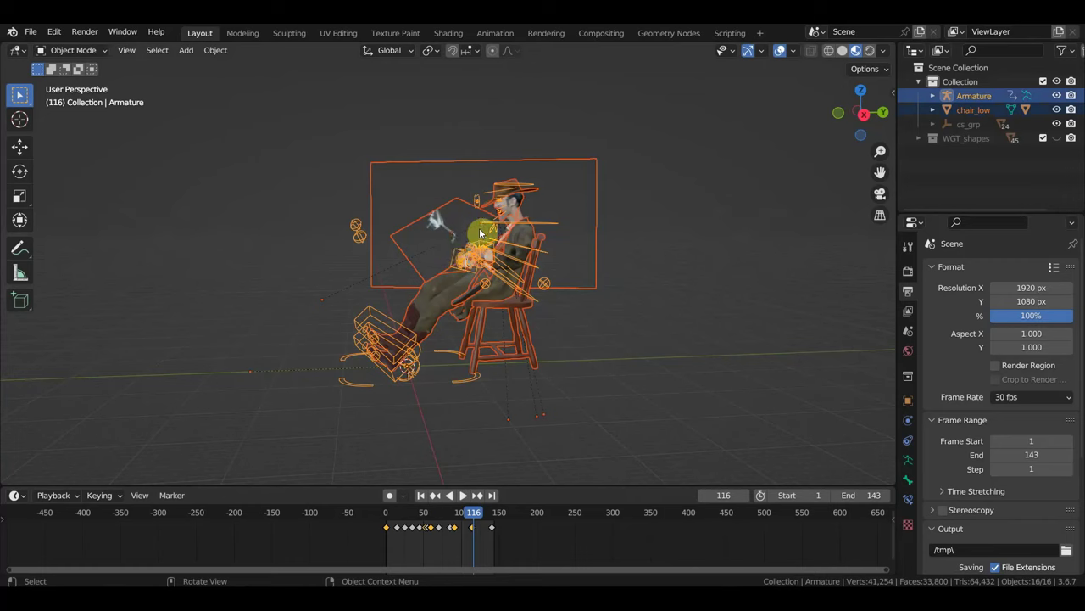
scroll(505, 205, up, 1)
scroll(507, 206, up, 2)
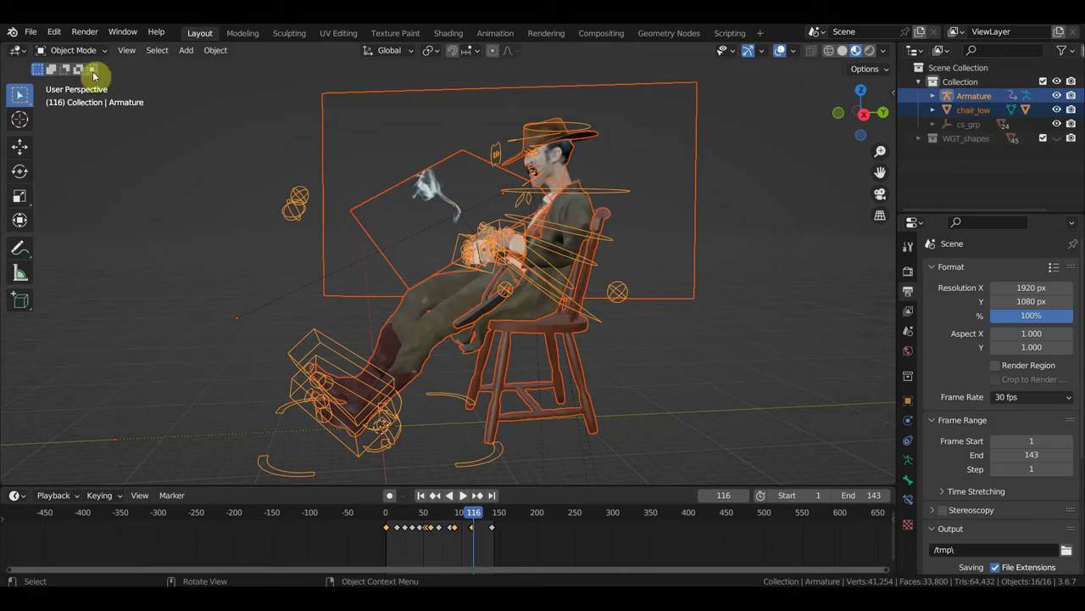
click(33, 33)
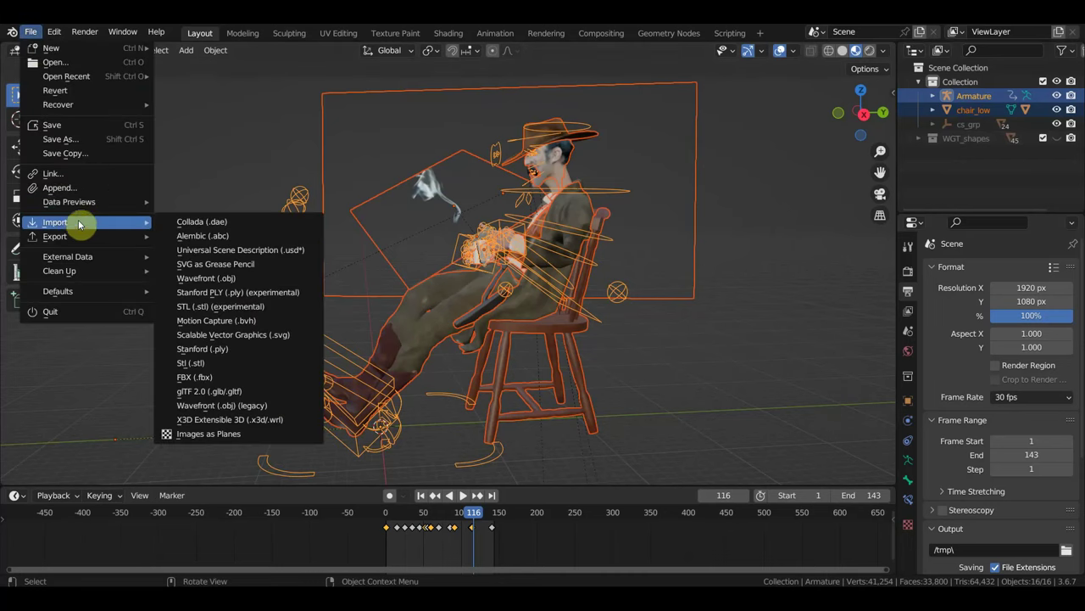
Step: Export the scene to the Desktop as the FBX file ковбой курит.fbx
mouse_move(55, 235)
click(253, 377)
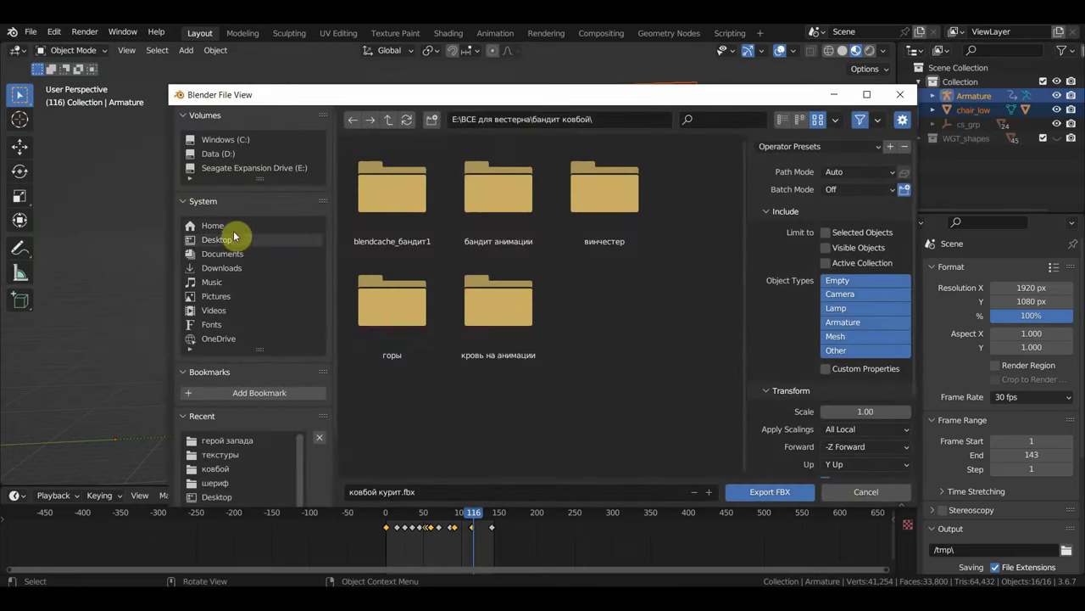
click(227, 242)
click(773, 494)
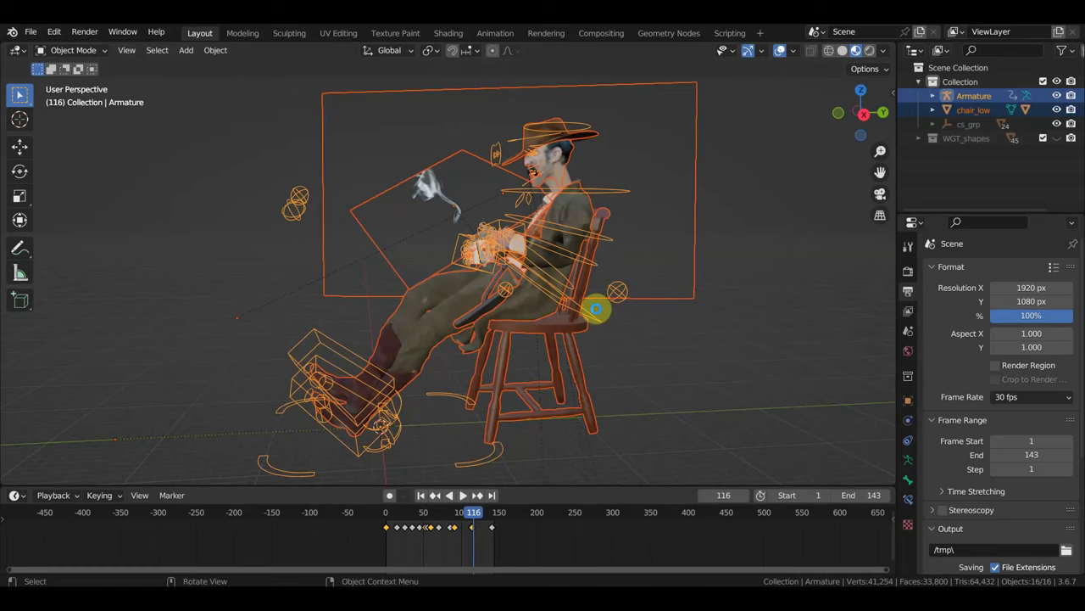
scroll(596, 312, down, 3)
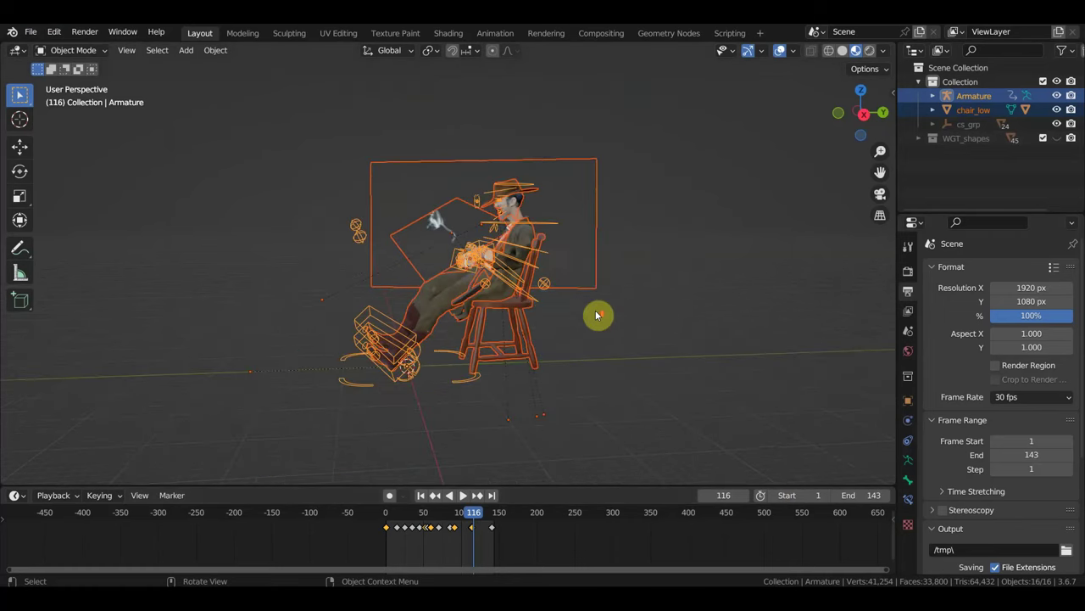
scroll(596, 315, up, 1)
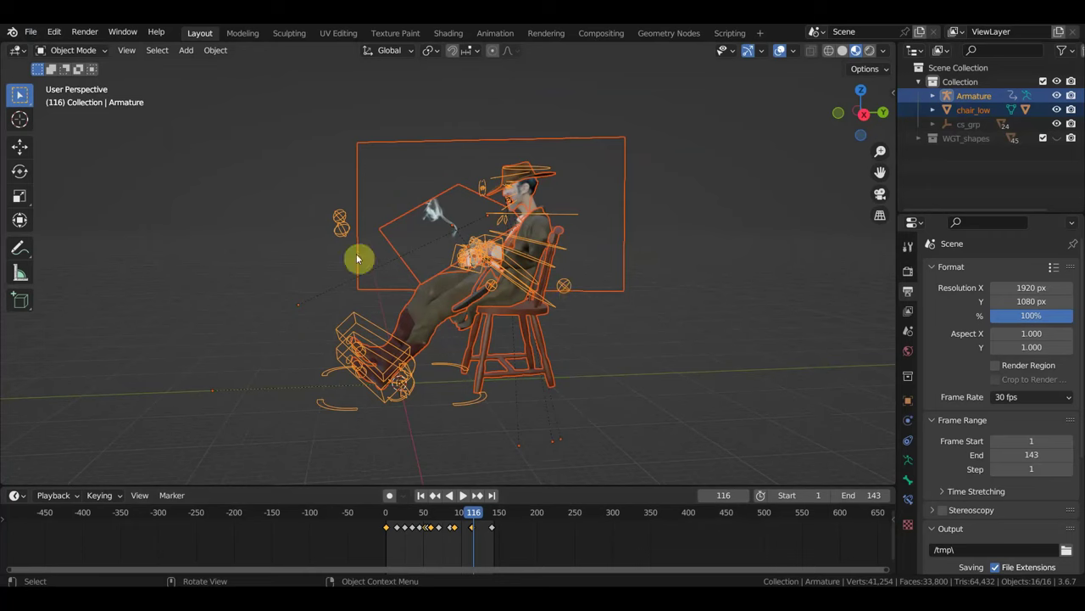
click(30, 31)
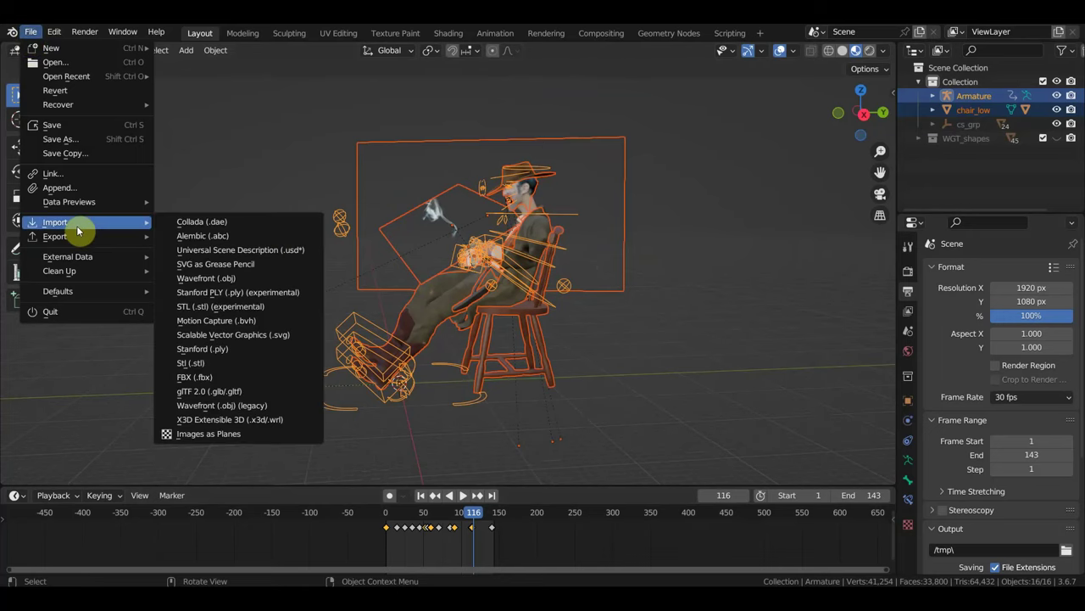
mouse_move(56, 236)
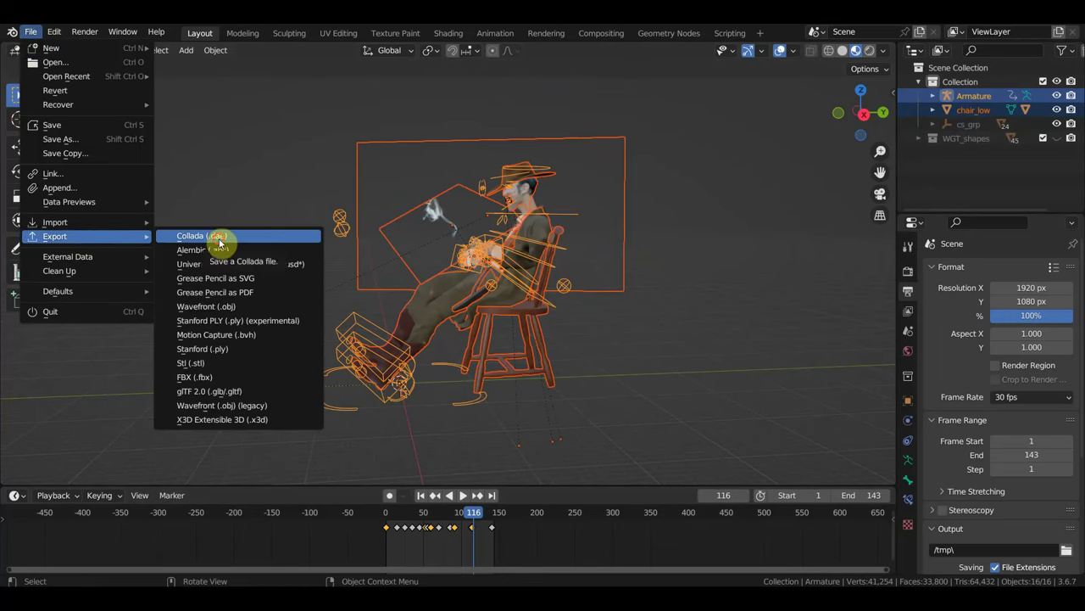
Step: Export the scene to the Desktop as the Collada file ковбой курит.dae, 86 objects
click(222, 241)
click(232, 244)
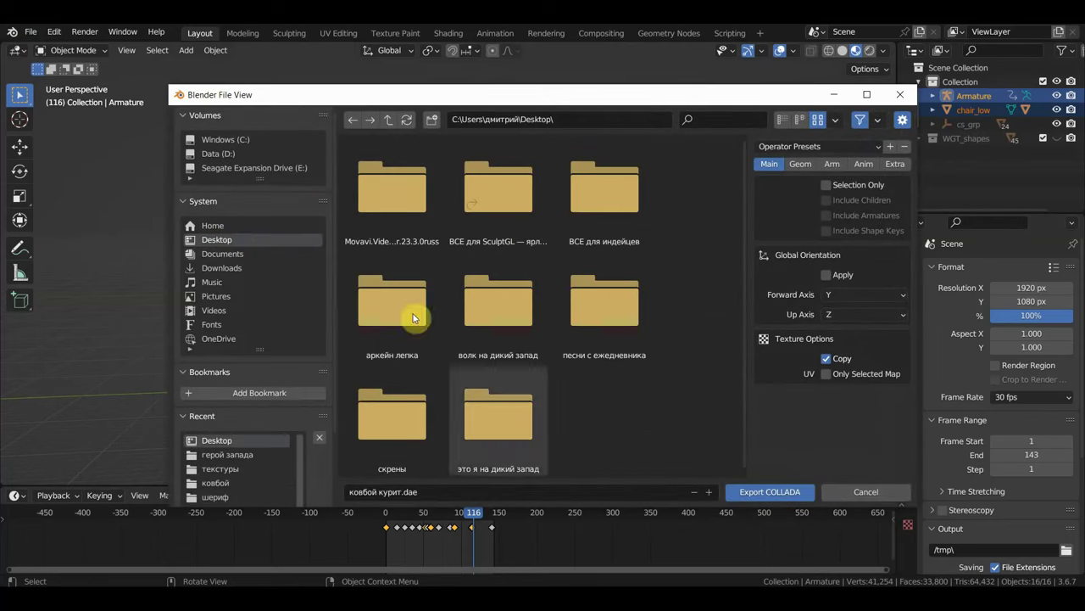
click(779, 494)
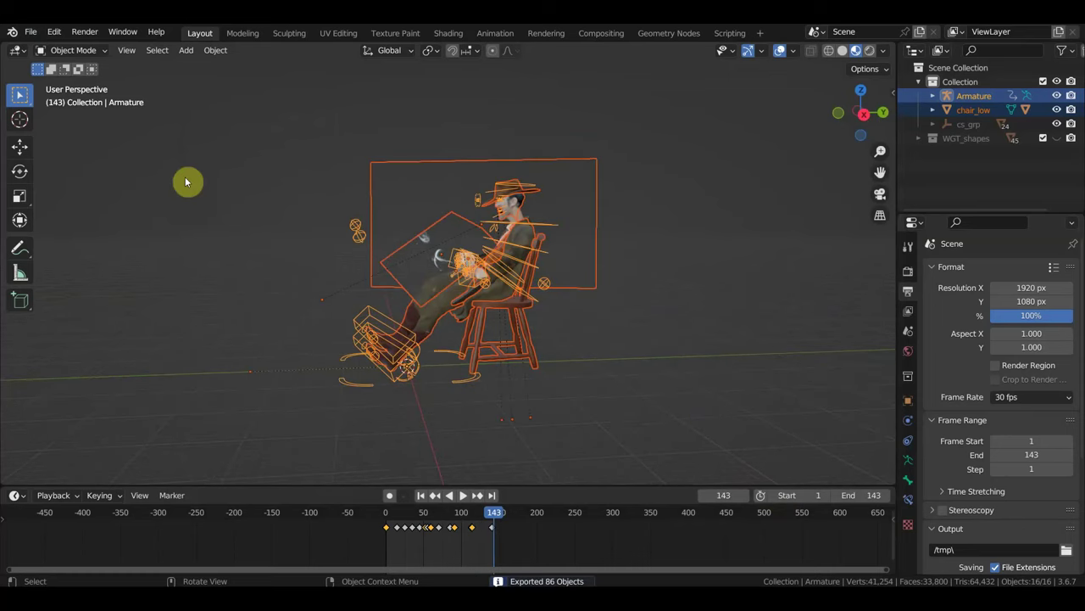
middle_drag(235, 183, 370, 209)
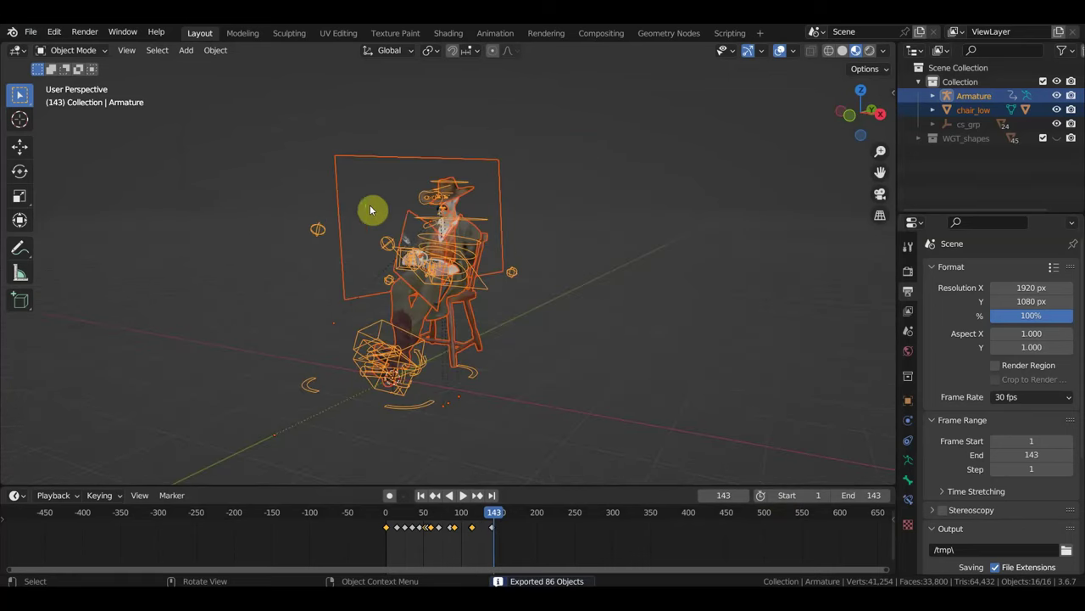
Step: Deselect everything and choose Motion Capture (.bvh) among the File export formats
click(596, 252)
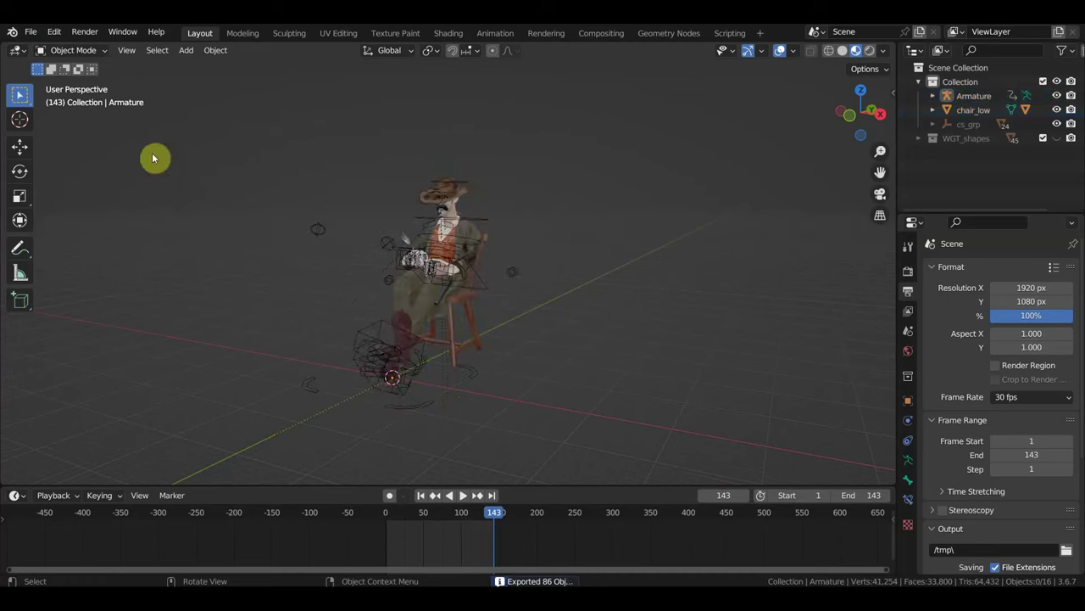
click(33, 33)
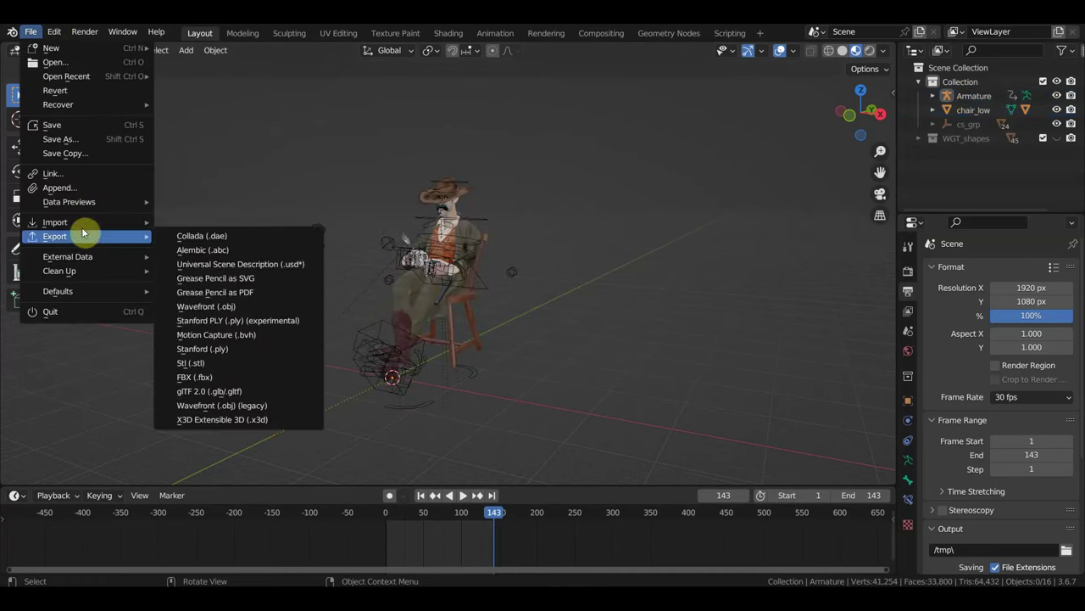
mouse_move(55, 236)
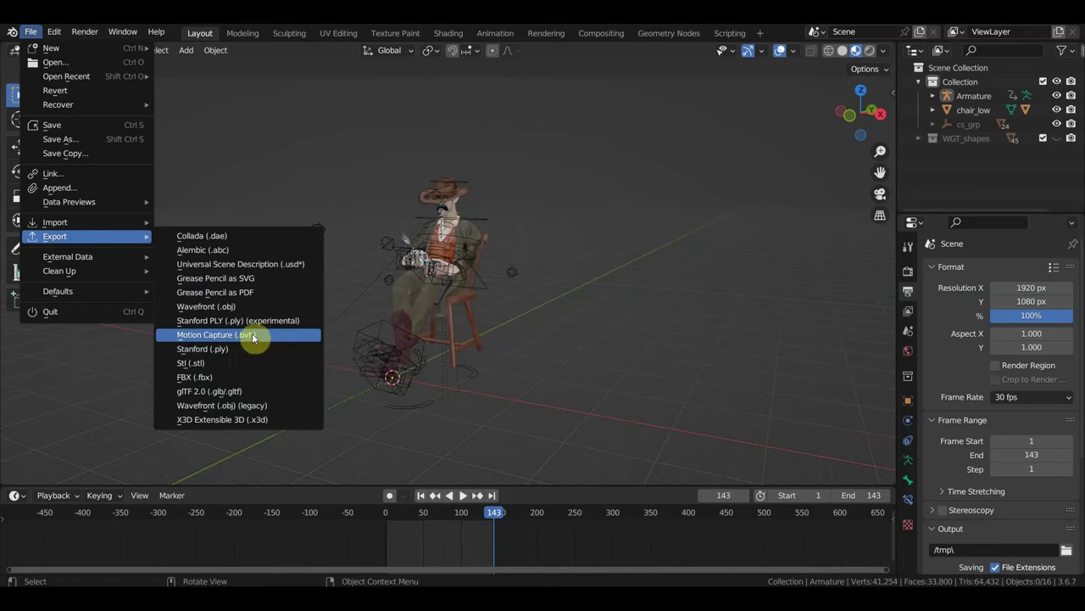
click(246, 336)
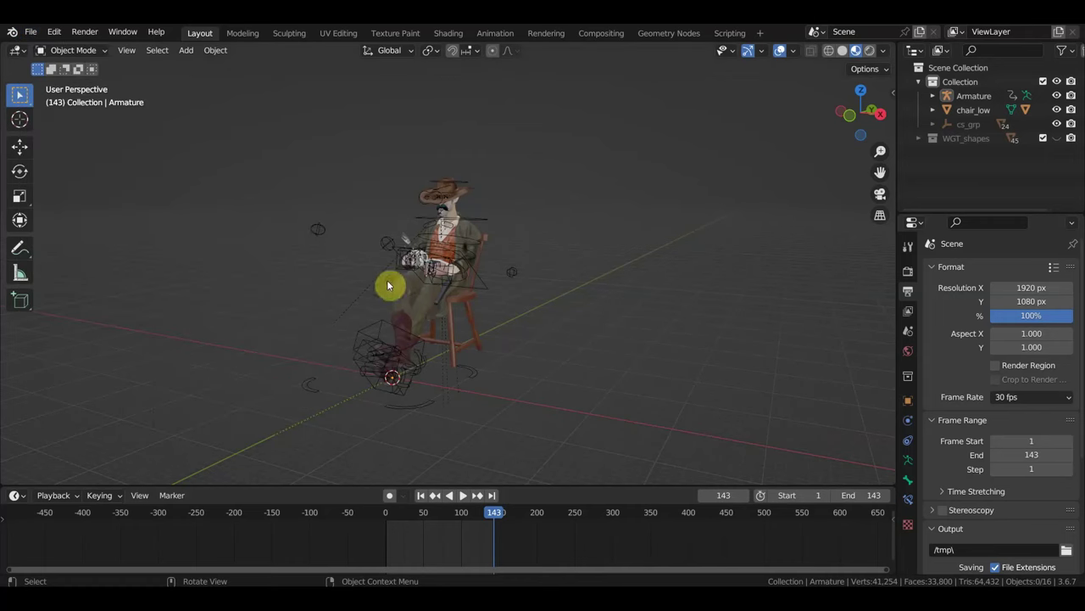
Step: Select the seated cowboy's armature and orbit to a frontal view
click(477, 219)
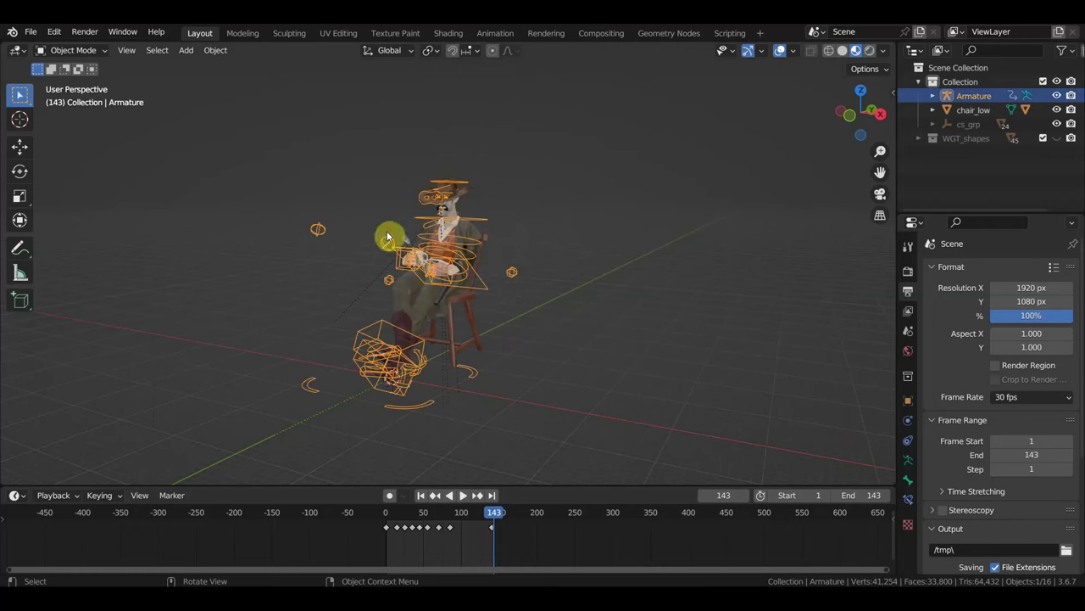
middle_drag(536, 276, 586, 265)
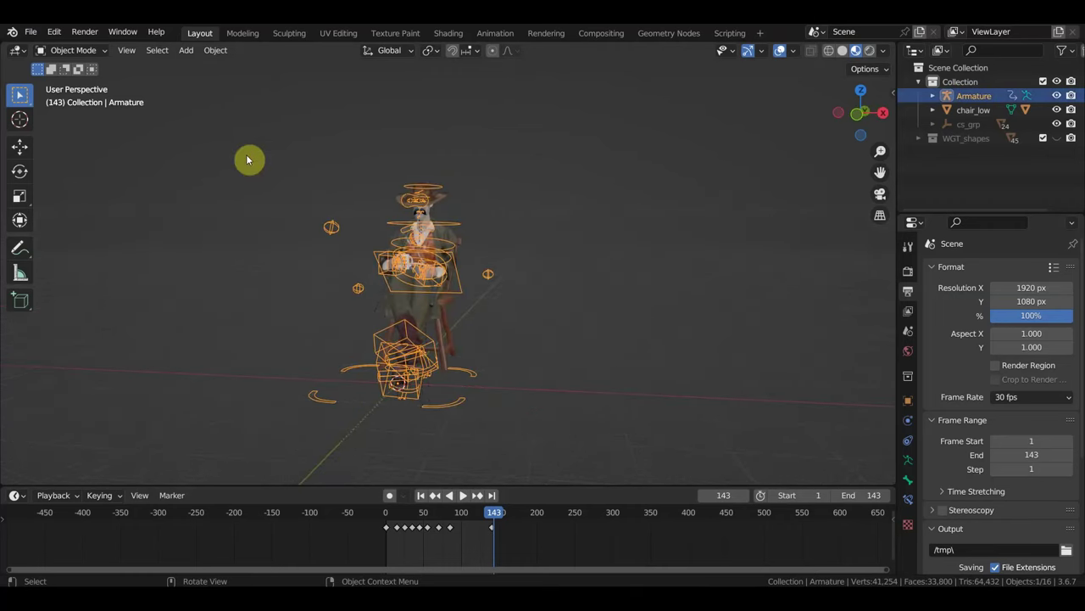
click(71, 35)
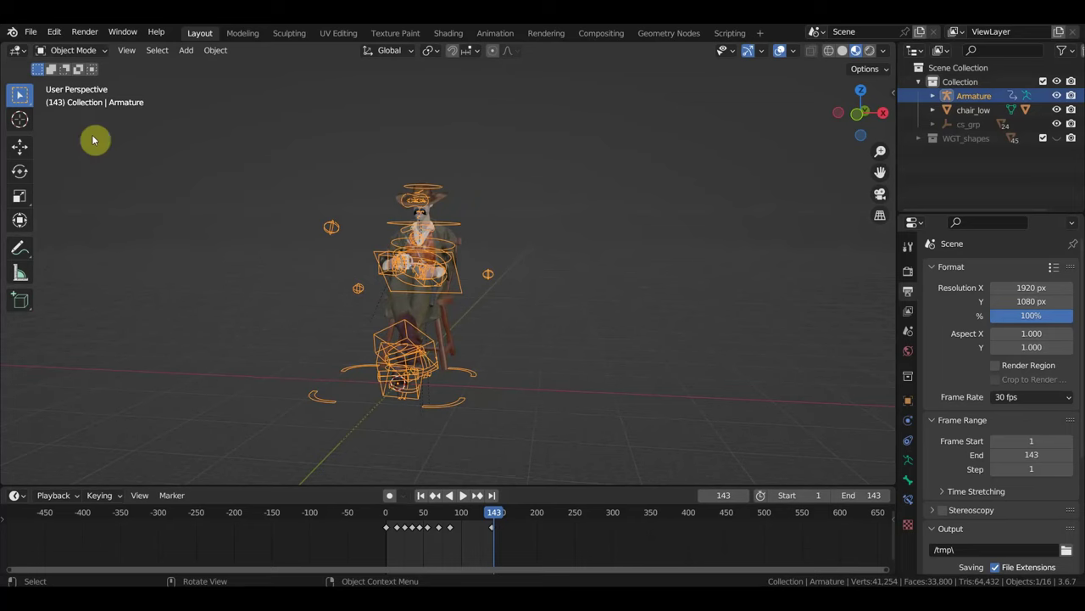
click(28, 35)
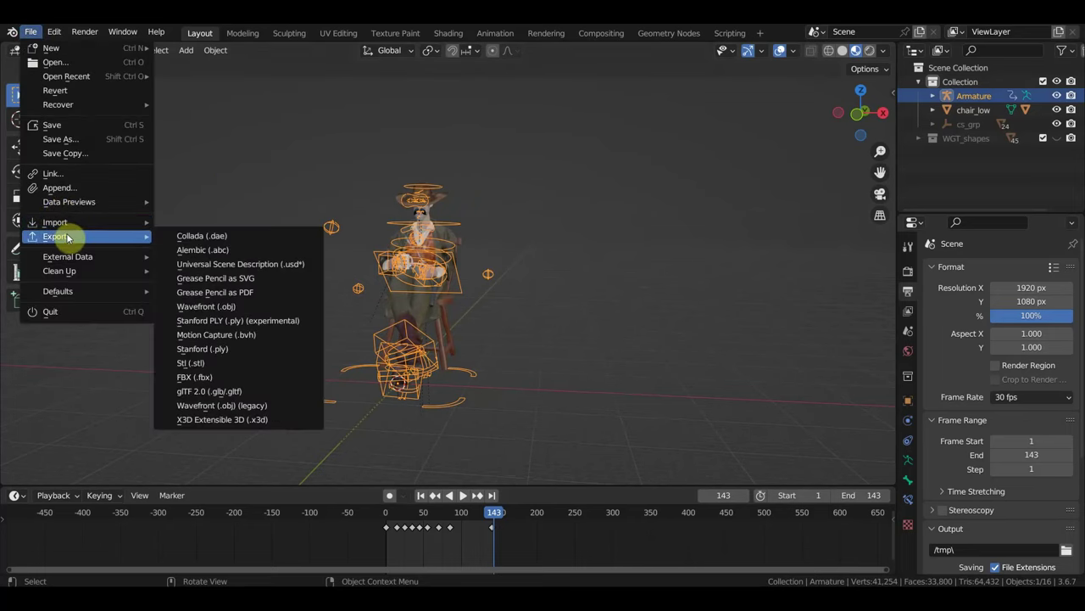
mouse_move(55, 222)
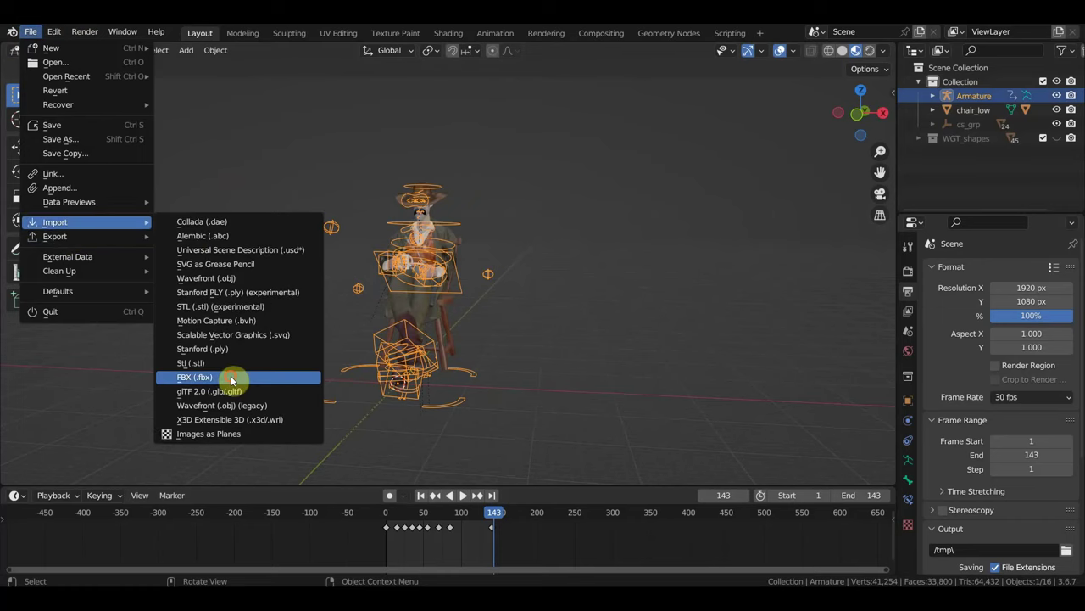
Step: Import Being Strangled.fbx from Downloads as the second rig Armature.001, viewed front orthographic
click(231, 379)
click(222, 254)
click(218, 240)
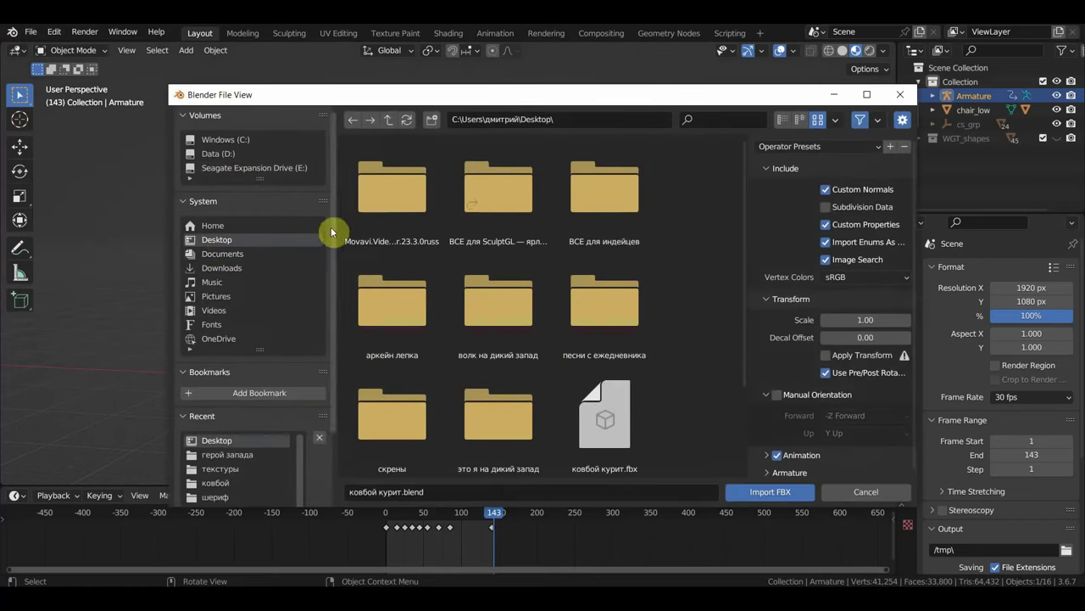
click(233, 267)
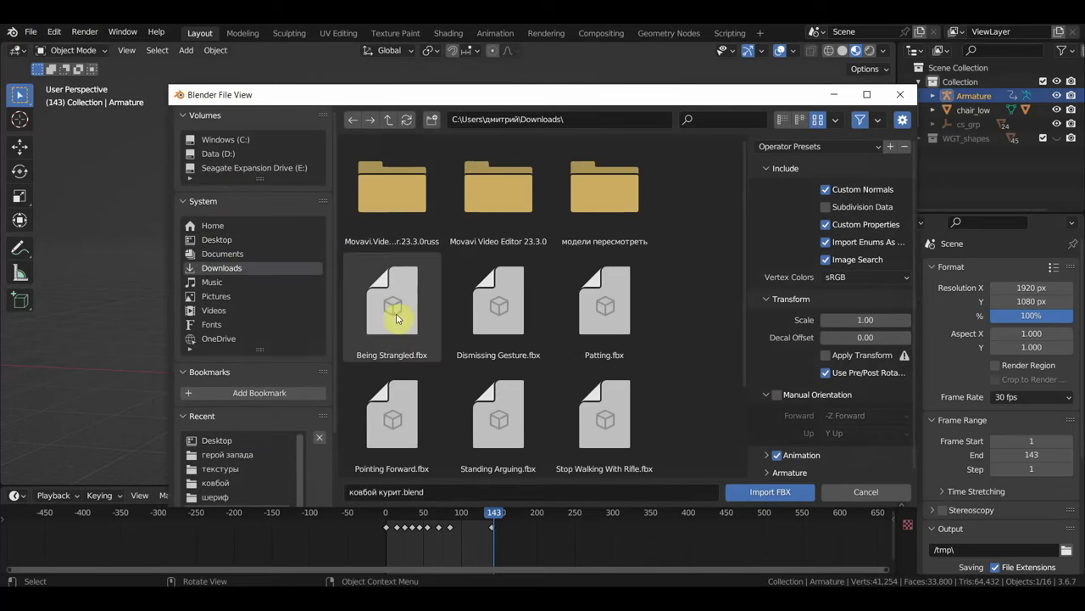
double_click(396, 318)
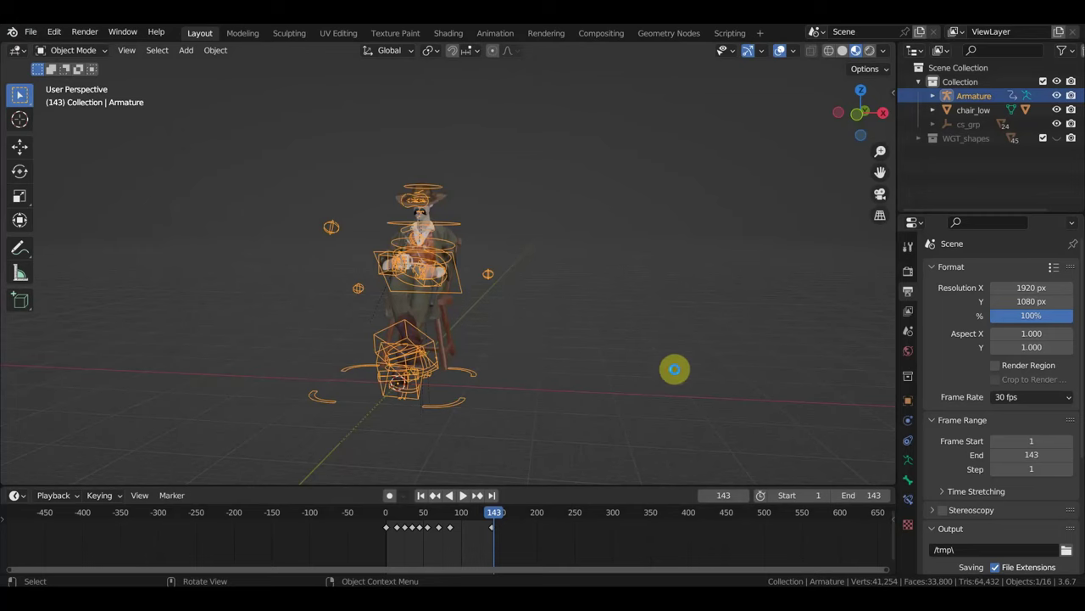
middle_drag(583, 332, 577, 364)
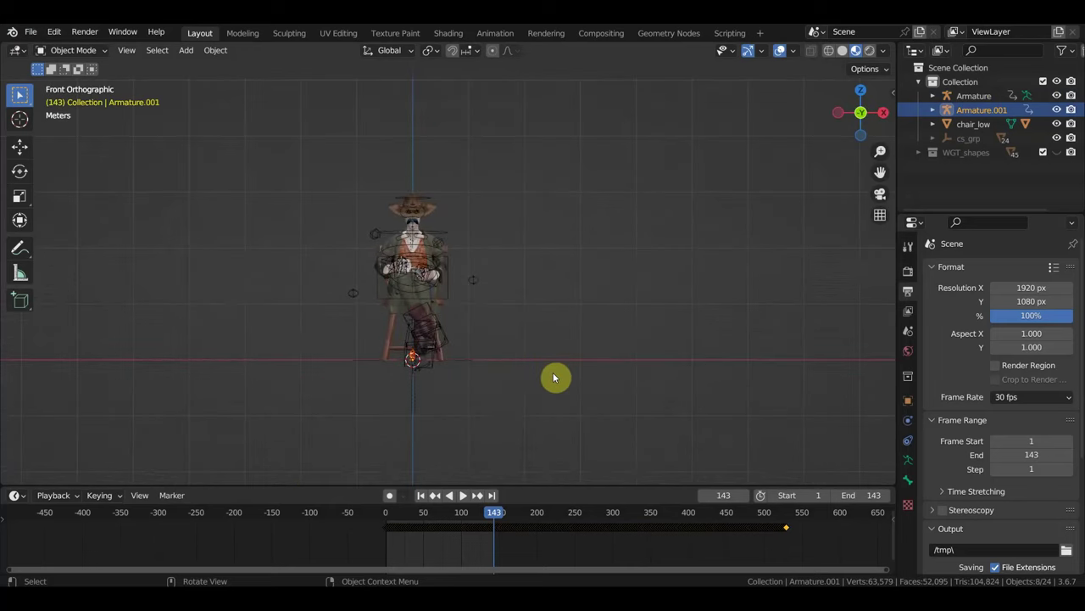
Step: Scale the imported sheriff to 3.811 and place it right of the seated cowboy
key(s)
click(181, 477)
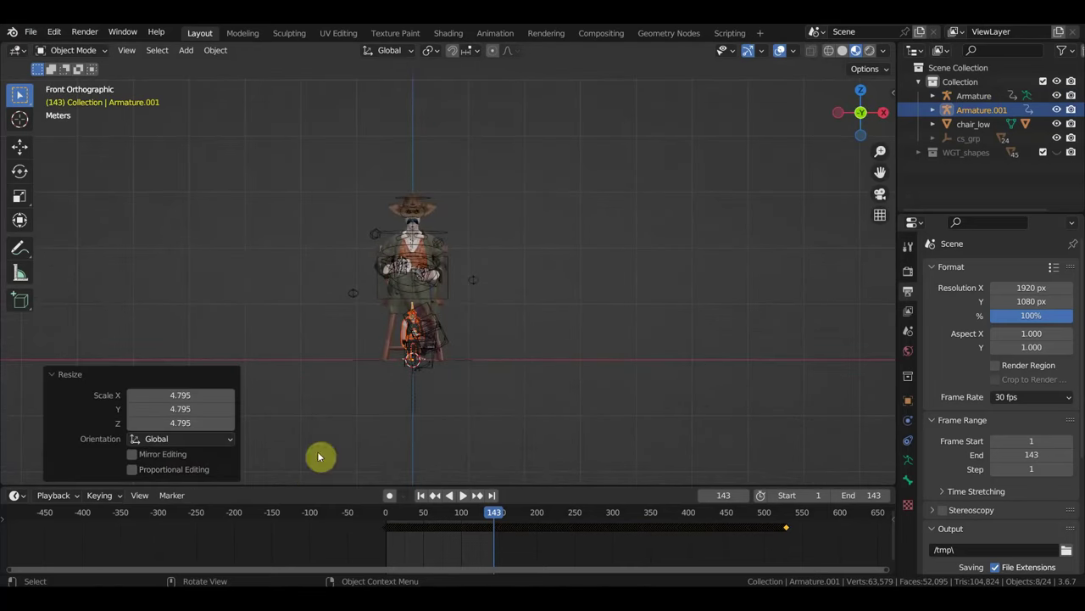
key(s)
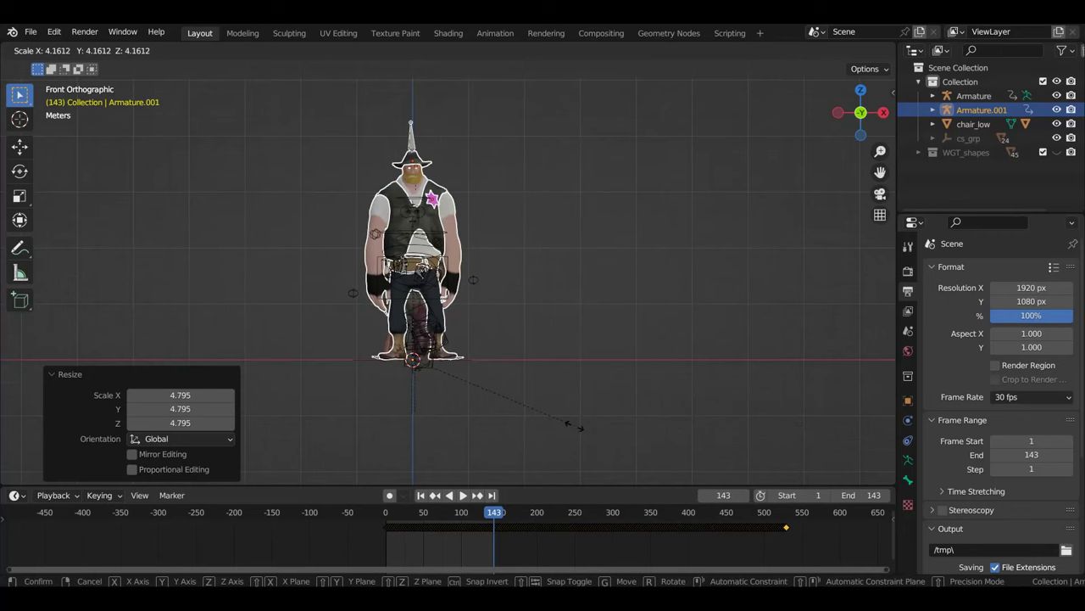
click(562, 427)
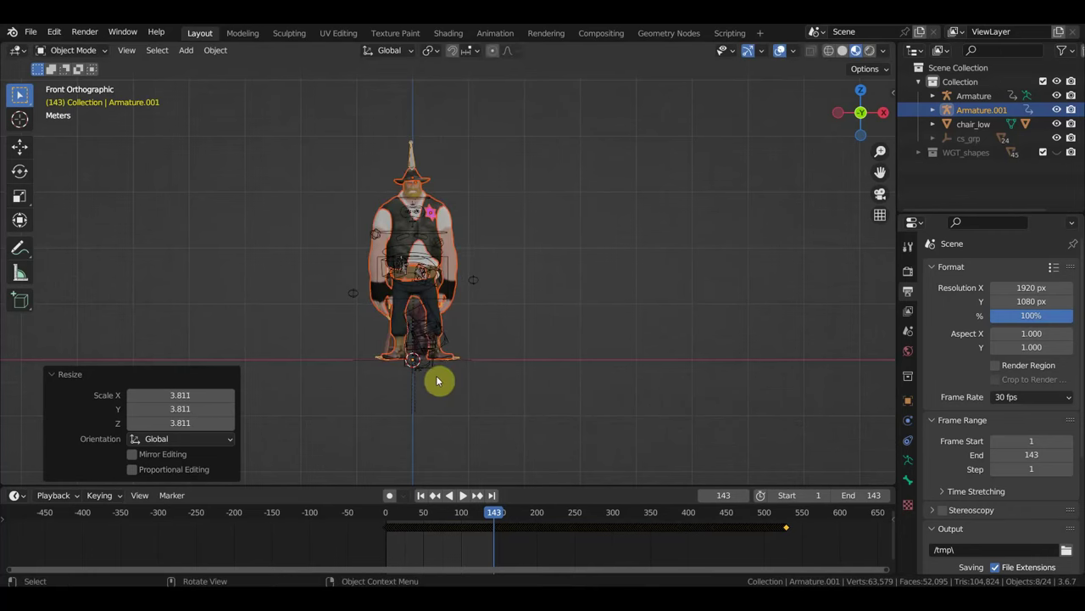
key(g)
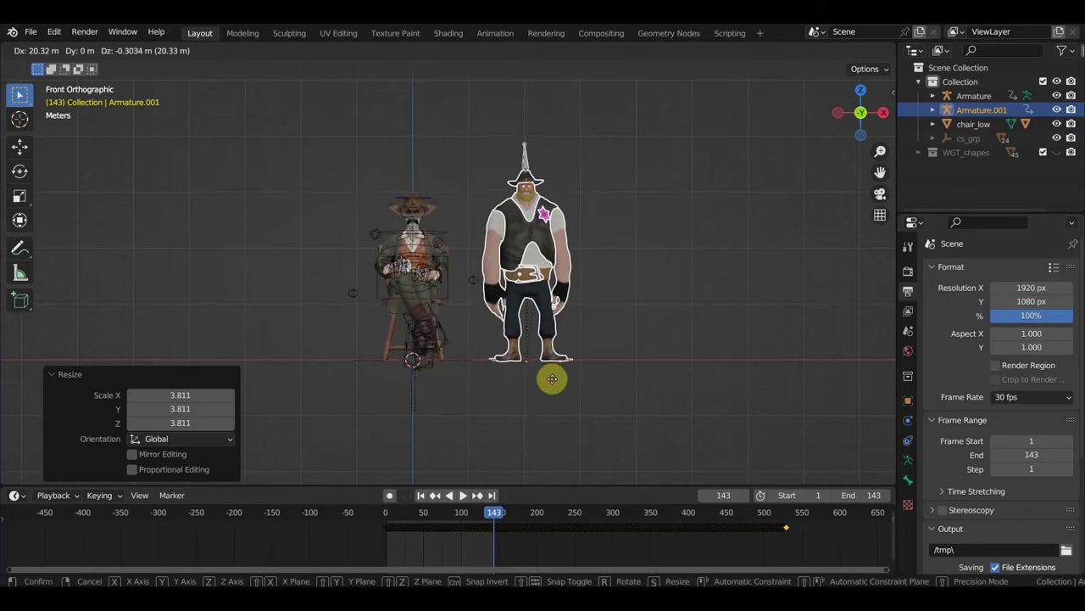
click(547, 373)
scroll(546, 369, up, 2)
mouse_move(545, 364)
middle_down()
mouse_move(433, 379)
mouse_move(521, 370)
middle_up()
shift+middle_drag(562, 329, 553, 359)
Step: Create a Mixamo control rig with IK arms and legs for the sheriff's Armature.001
click(393, 210)
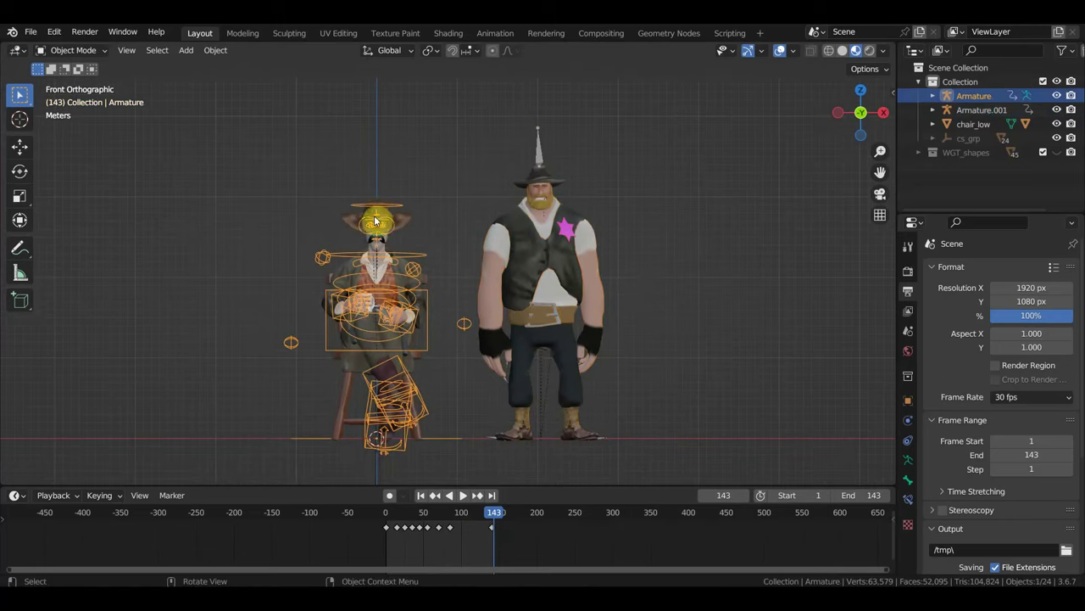
click(540, 160)
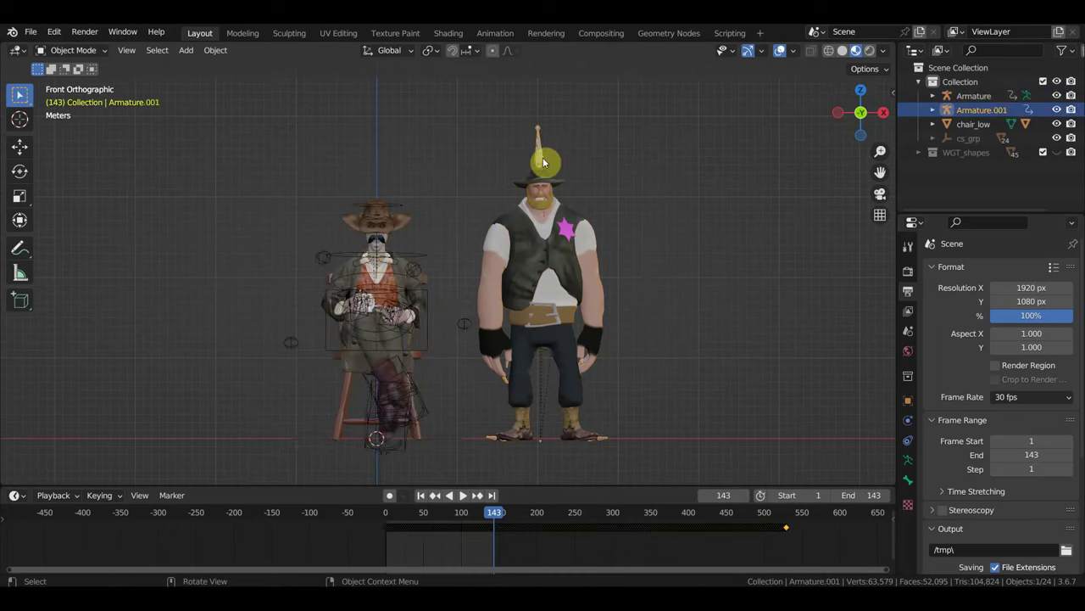
key(n)
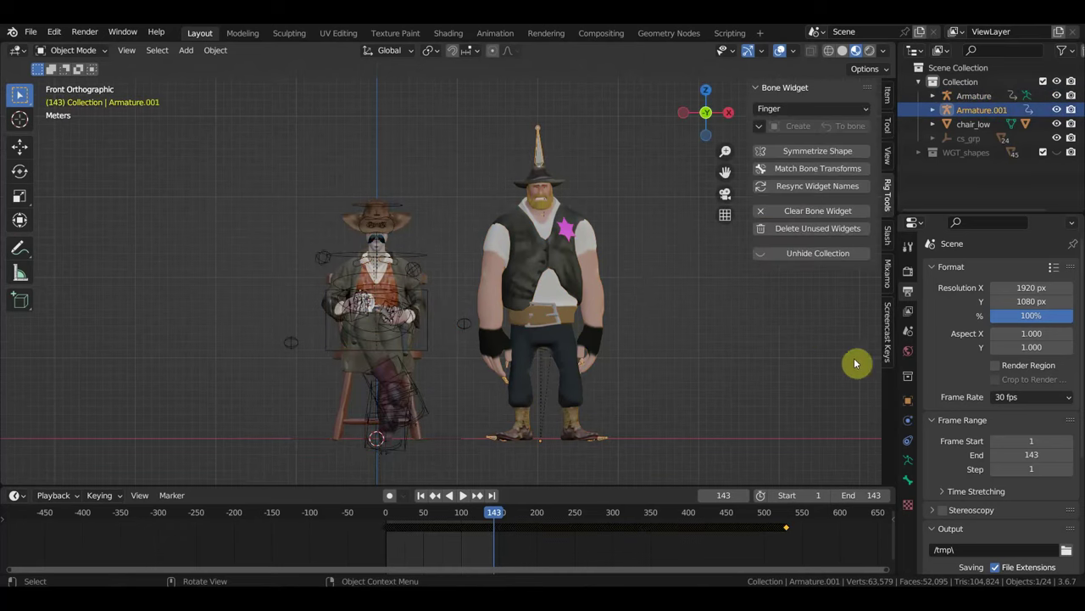
click(886, 272)
click(816, 409)
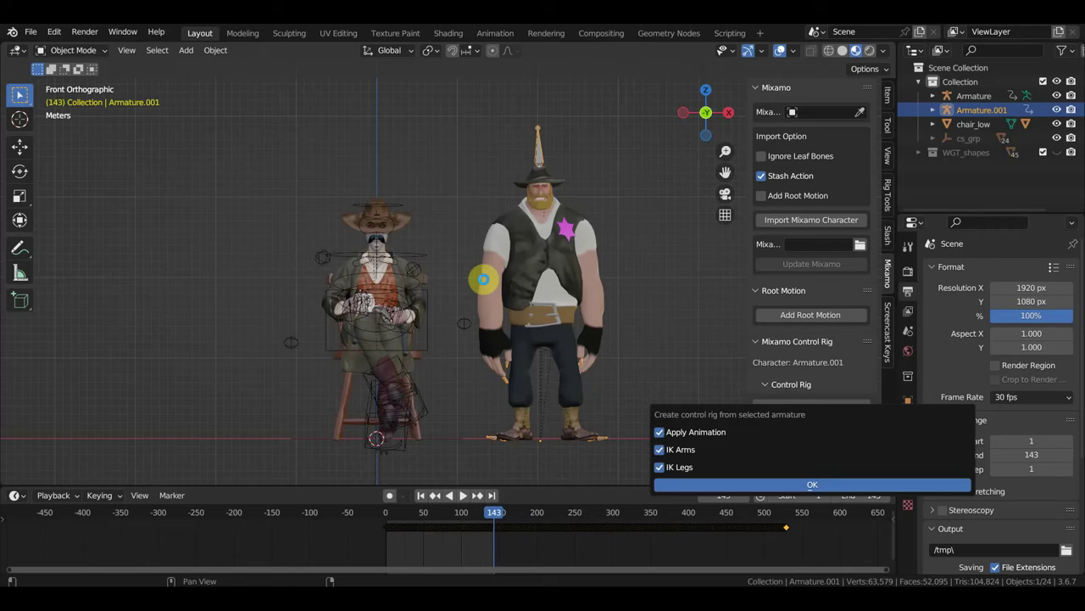
key(Return)
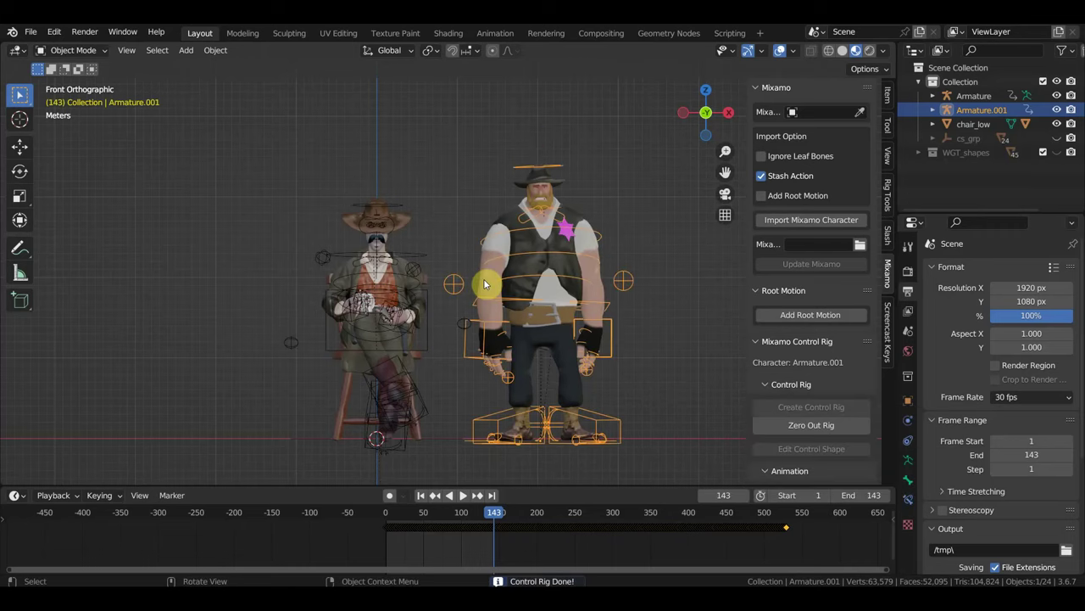
click(394, 208)
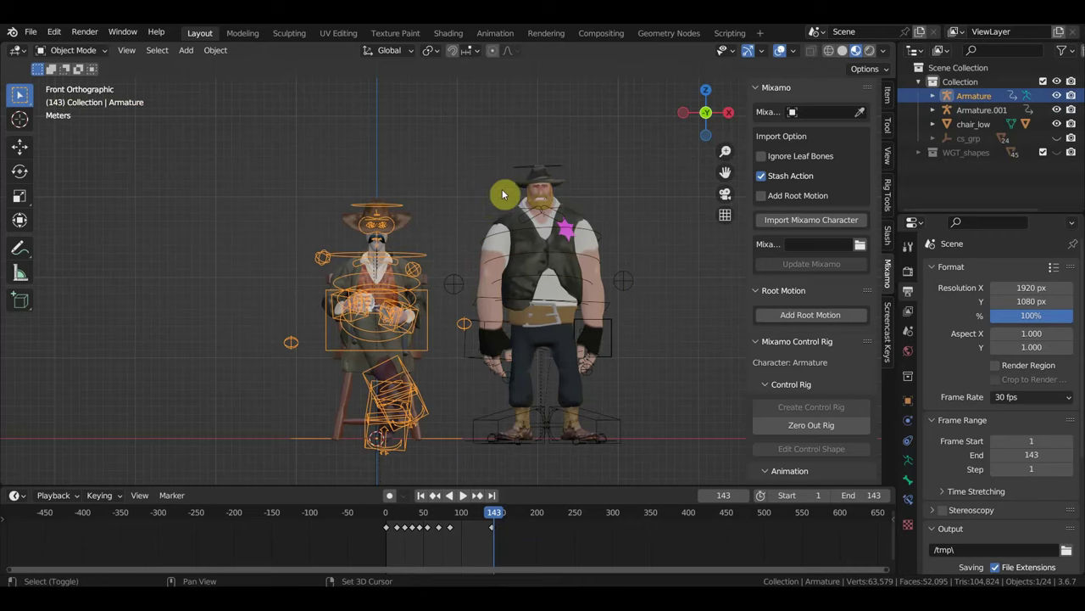
shift+click(524, 172)
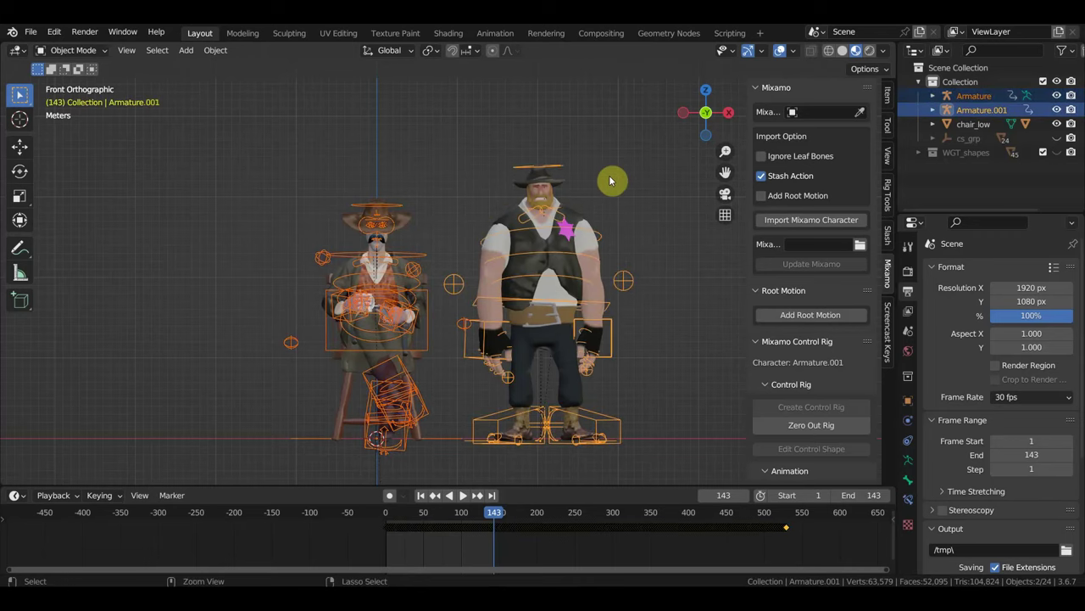
key(ctrl+l)
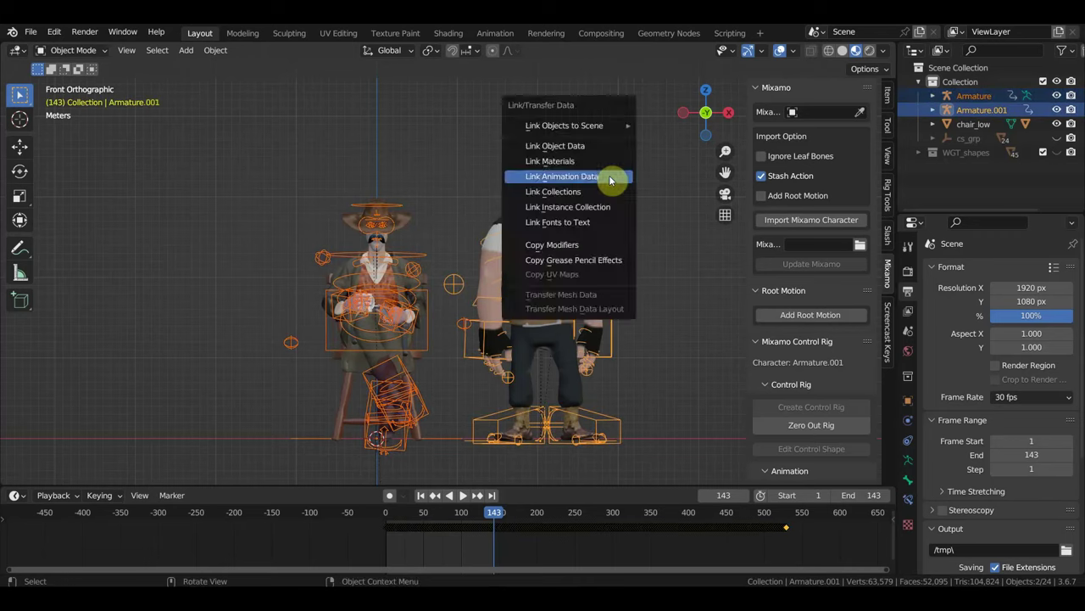
click(609, 176)
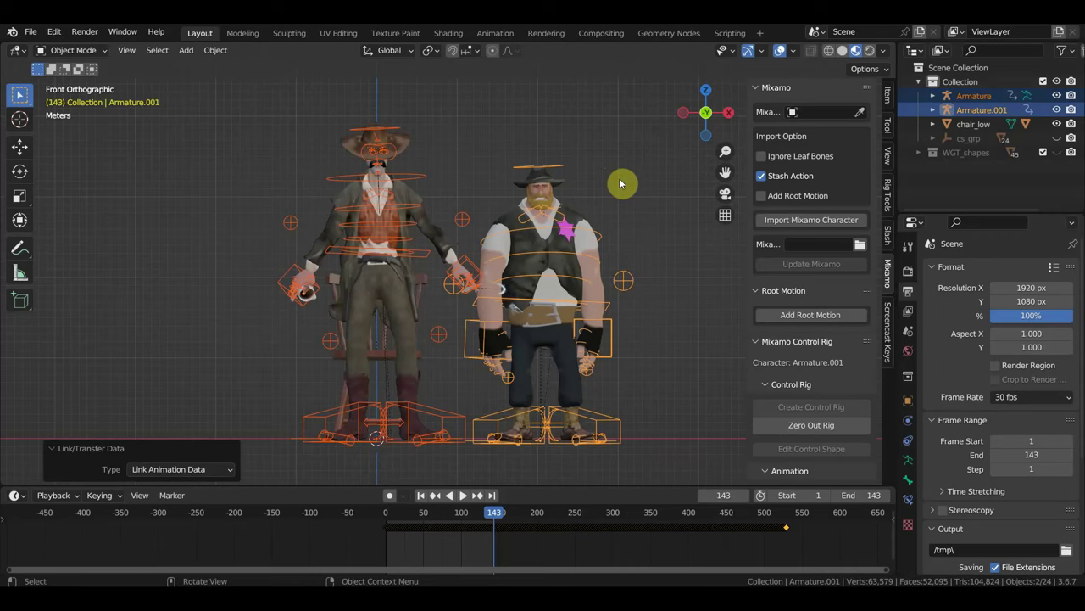
key(ctrl+z)
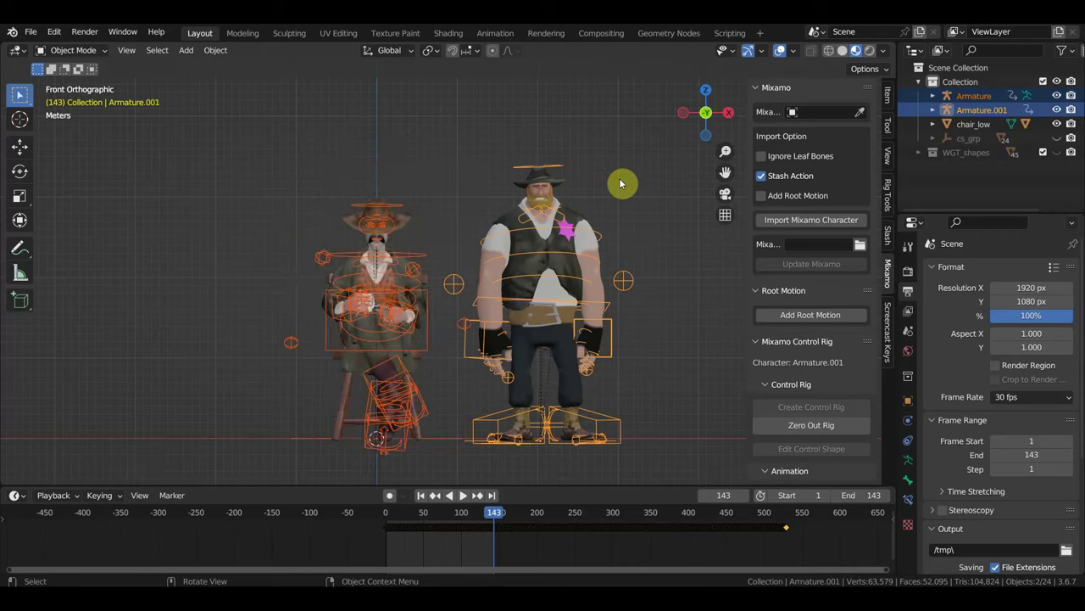
click(517, 170)
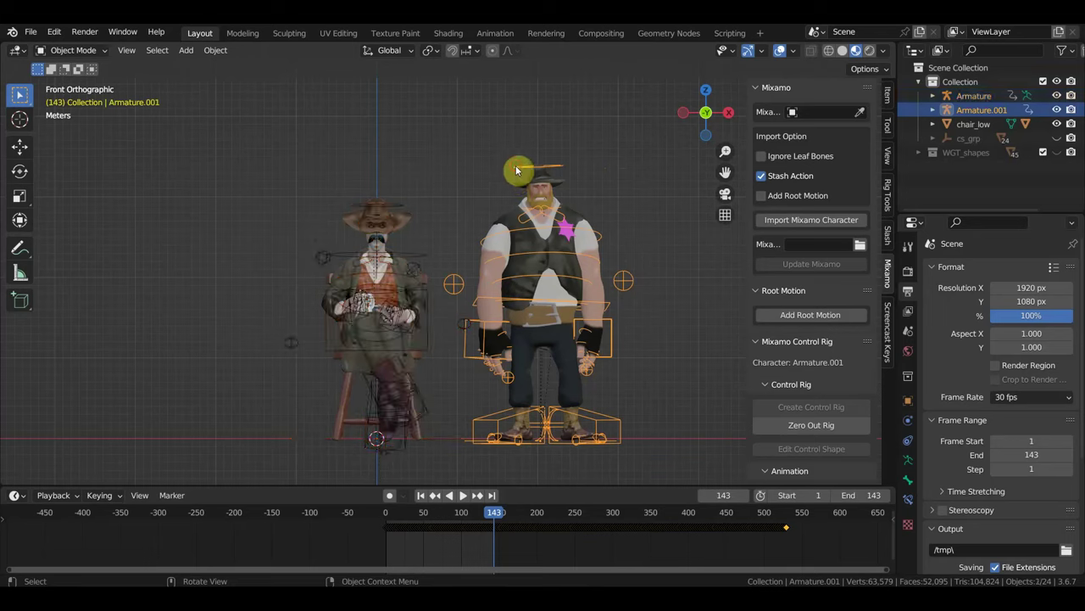
Step: Link the cowboy Armature's animation data to the sheriff's Armature.001 so it takes the seated pose
click(400, 204)
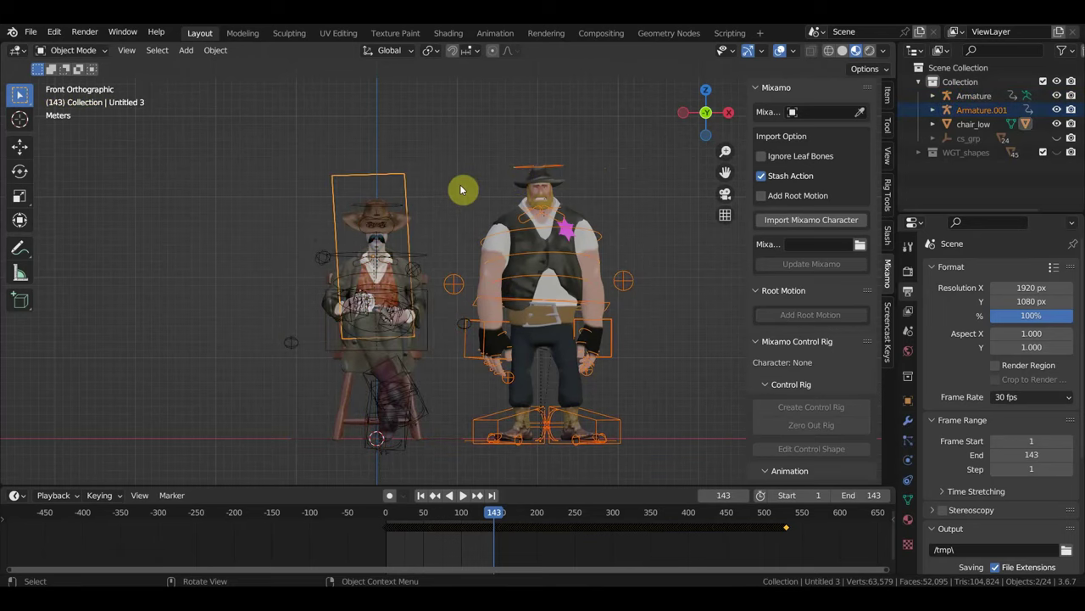
click(515, 170)
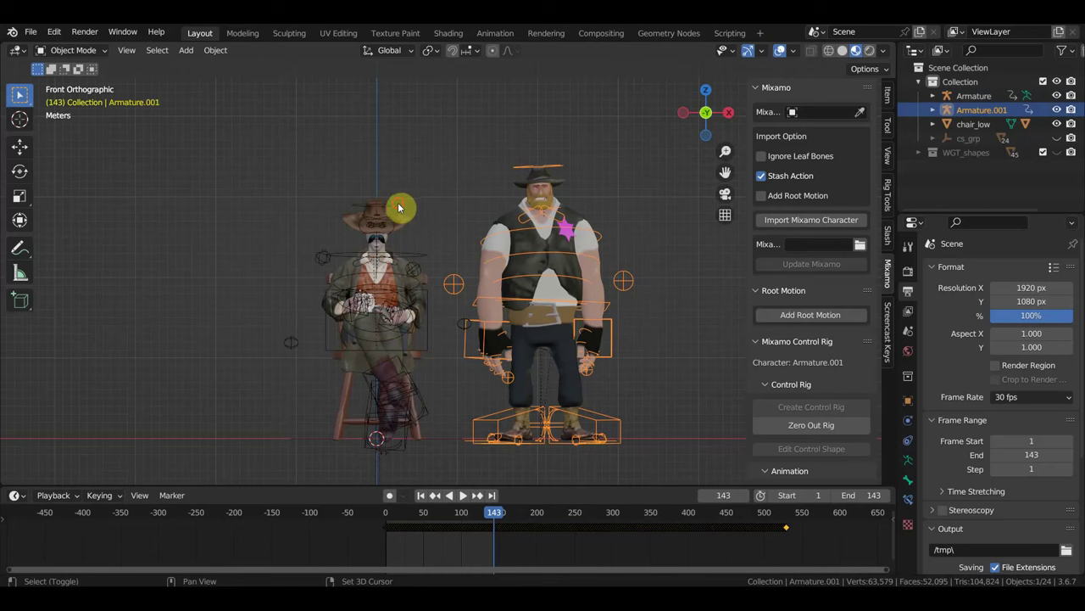
shift+click(401, 207)
key(ctrl+l)
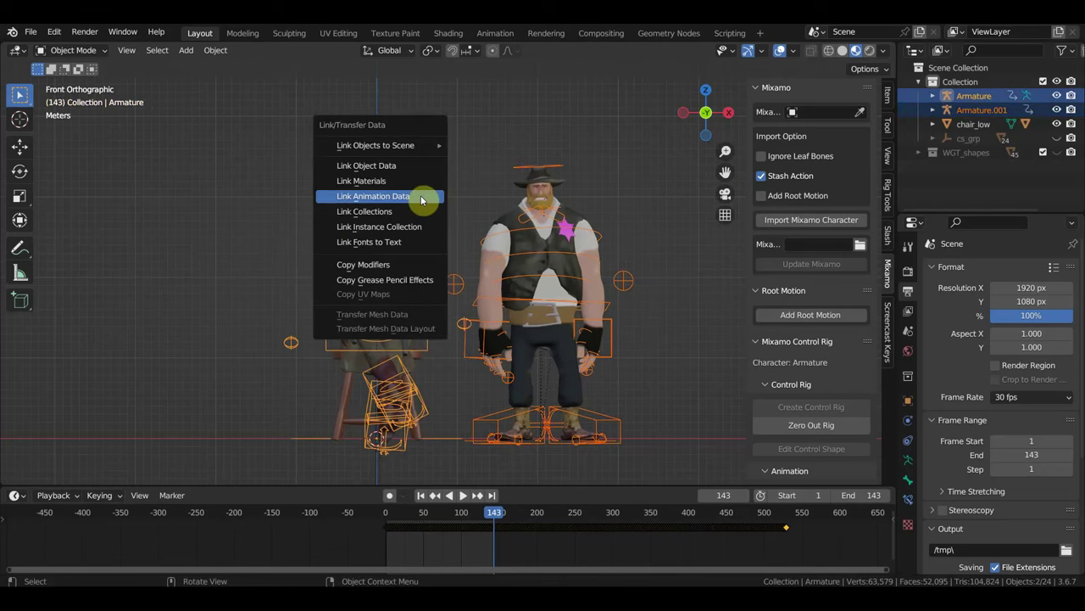
click(420, 197)
mouse_move(588, 269)
middle_down()
mouse_move(433, 294)
mouse_move(419, 242)
mouse_move(449, 242)
middle_up()
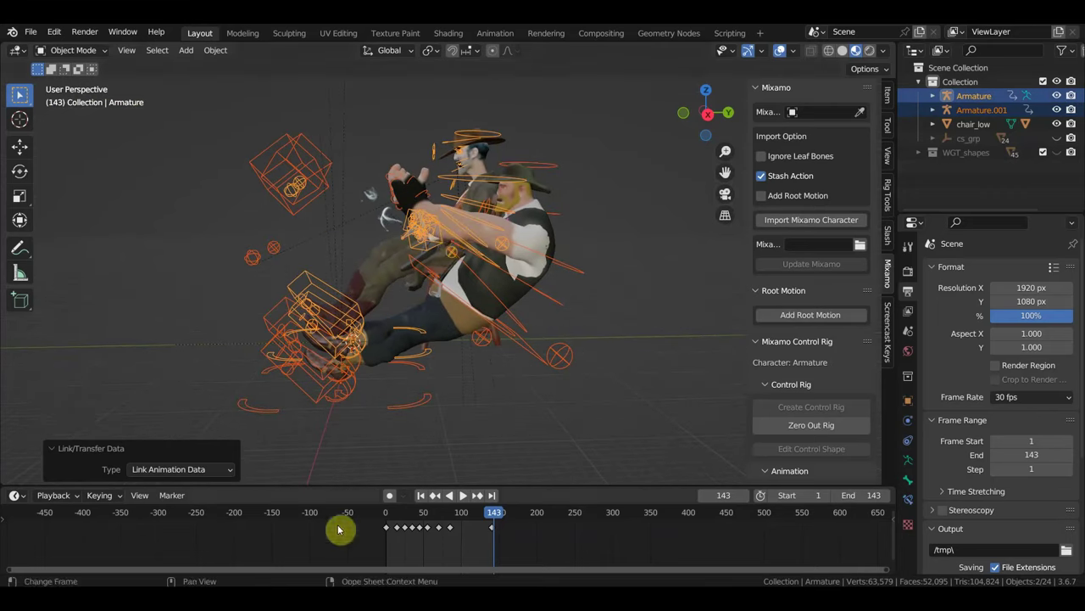
mouse_move(492, 516)
mouse_down()
mouse_move(344, 509)
mouse_move(445, 514)
mouse_up()
Step: Scrub to frames 78, 0 and 22 while orbiting to inspect the posed characters and chair
middle_drag(516, 419, 448, 381)
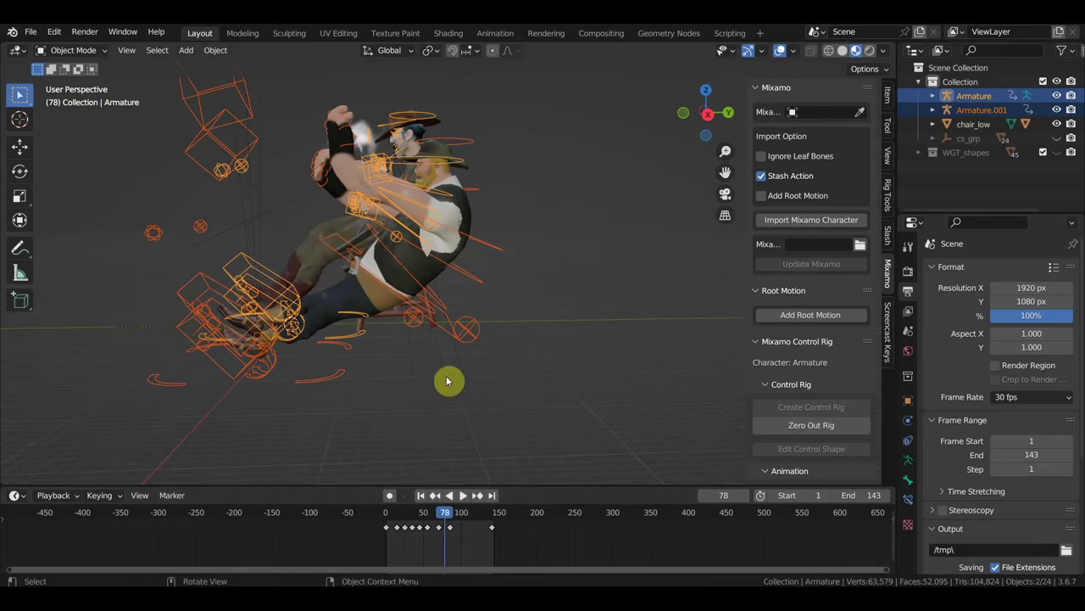
mouse_move(472, 262)
middle_down()
mouse_move(380, 298)
mouse_move(529, 259)
middle_up()
middle_drag(523, 305, 513, 300)
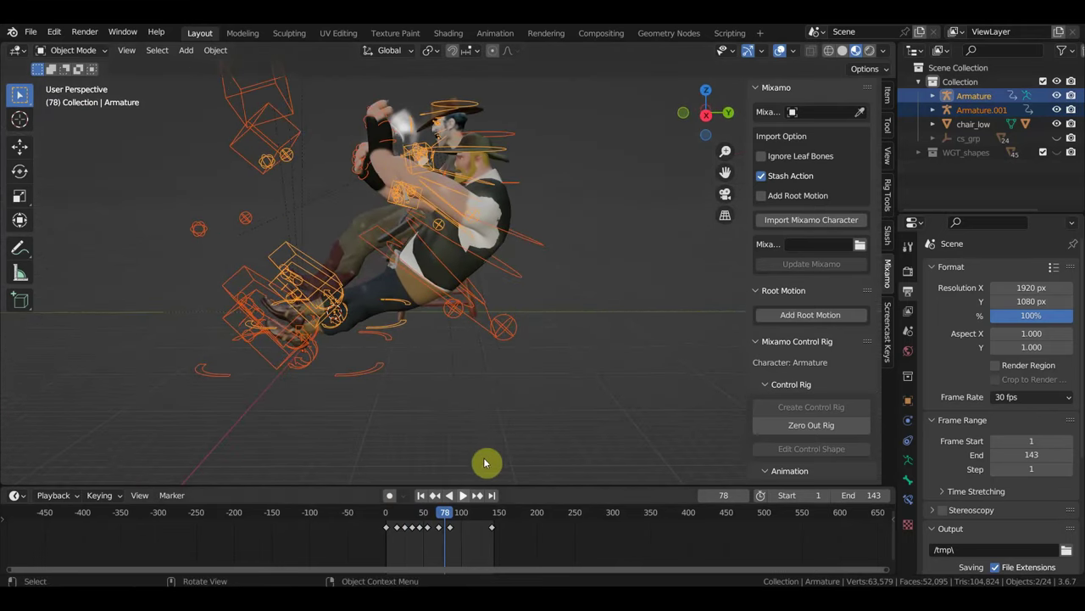
mouse_move(450, 515)
mouse_down()
mouse_move(379, 513)
mouse_move(487, 521)
mouse_move(401, 514)
mouse_up()
mouse_move(462, 401)
middle_down()
mouse_move(631, 414)
mouse_move(453, 429)
middle_up()
middle_drag(517, 393, 360, 399)
mouse_move(524, 253)
middle_down()
mouse_move(557, 241)
mouse_move(587, 266)
mouse_move(548, 330)
mouse_move(528, 300)
mouse_move(317, 215)
mouse_move(413, 240)
middle_up()
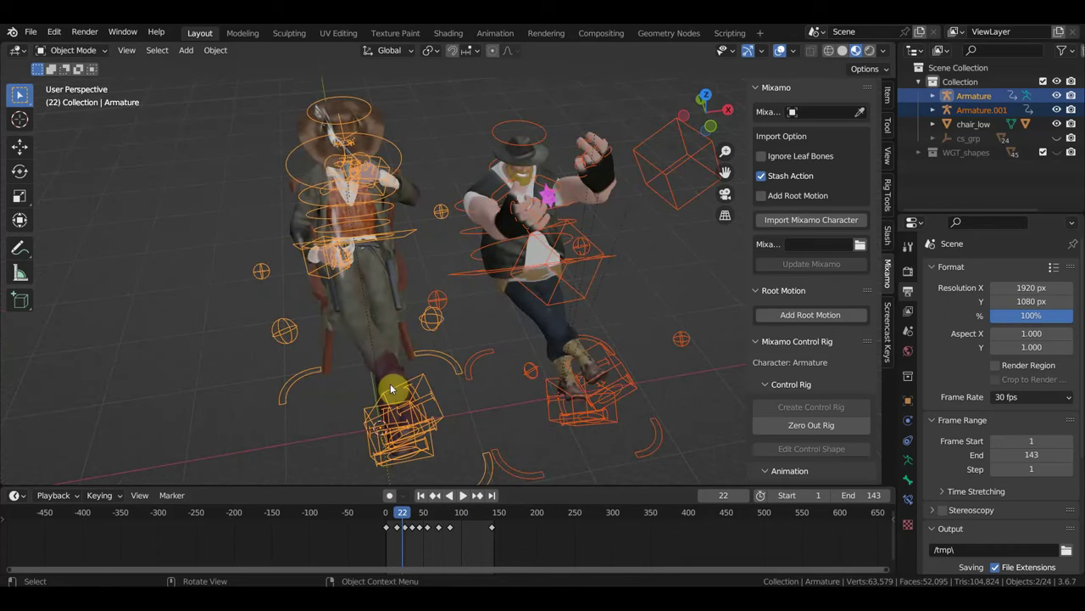
mouse_move(562, 342)
middle_down()
mouse_move(483, 263)
mouse_move(511, 290)
mouse_move(493, 344)
mouse_move(461, 338)
mouse_move(475, 356)
mouse_move(642, 157)
middle_up()
Step: Turn off viewport overlays to hide the bone widgets and grid
scroll(483, 343, up, 2)
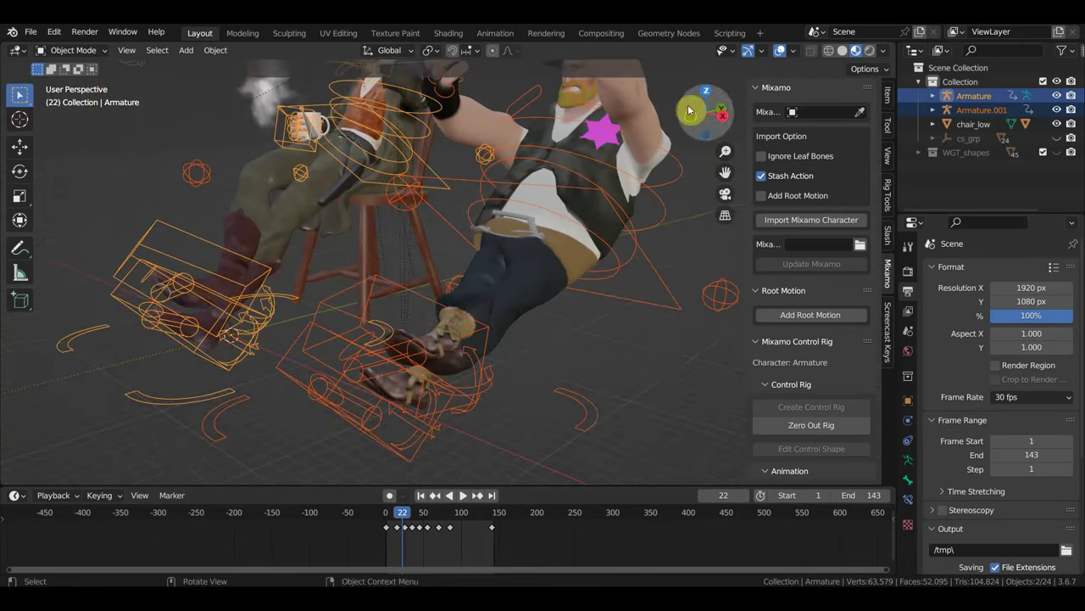
click(780, 50)
mouse_move(528, 321)
middle_down()
mouse_move(591, 325)
mouse_move(548, 360)
middle_up()
mouse_move(543, 407)
middle_down()
mouse_move(582, 417)
mouse_move(507, 366)
mouse_move(445, 345)
mouse_move(497, 341)
mouse_move(422, 339)
mouse_move(412, 315)
mouse_move(500, 322)
middle_up()
Step: Close the Mixamo sidebar and move the view closer to the characters
key(n)
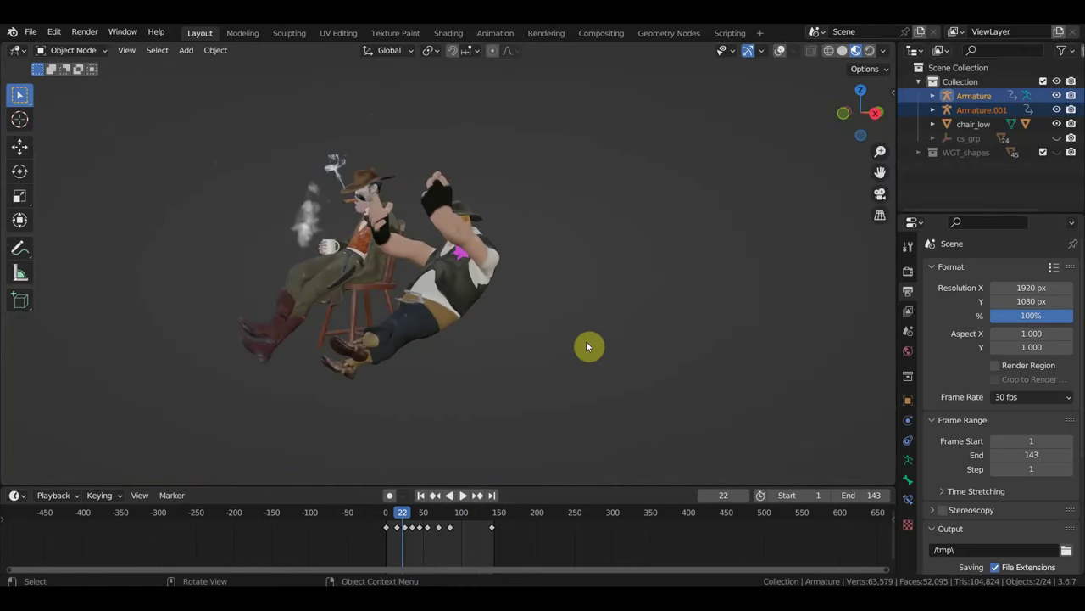
scroll(425, 311, up, 3)
middle_drag(425, 310, 520, 297)
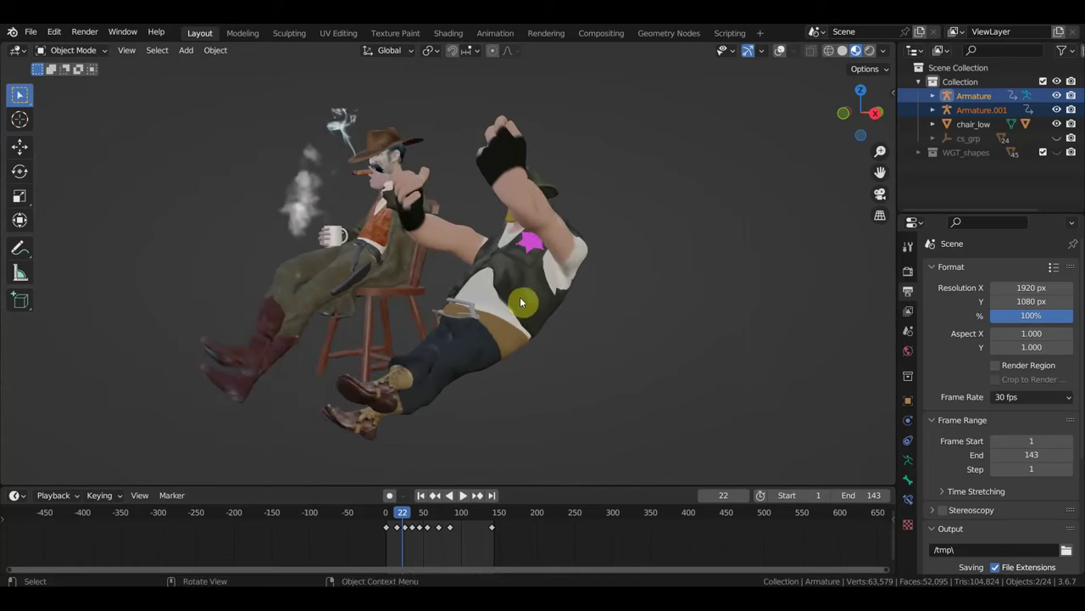
Step: Open шериф ригг1.blend from recent files, discarding the cowboy scene's unsaved changes
click(32, 36)
mouse_move(66, 76)
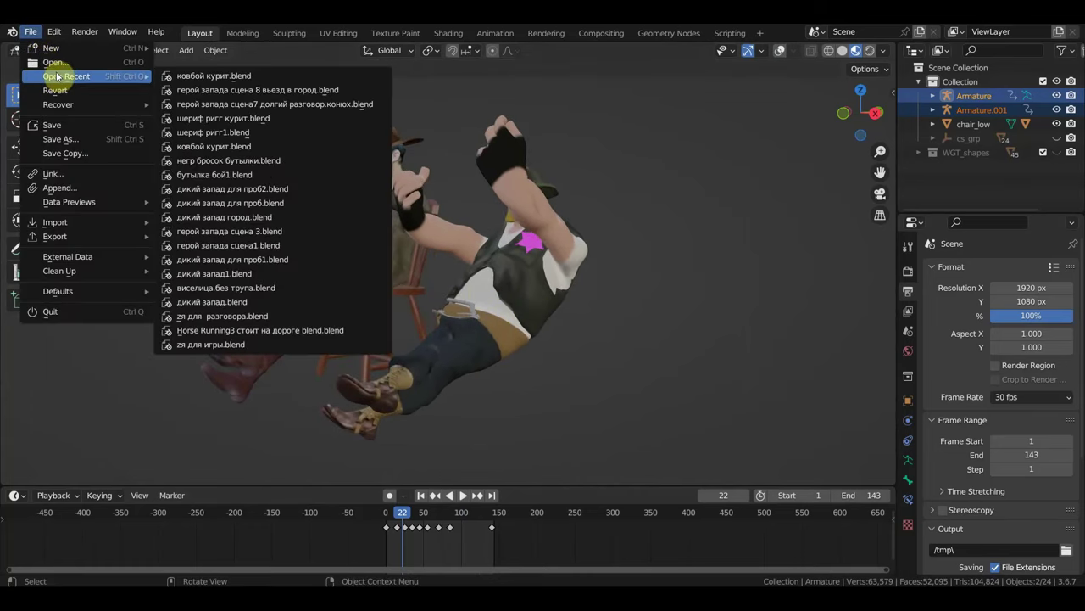
click(223, 135)
click(568, 339)
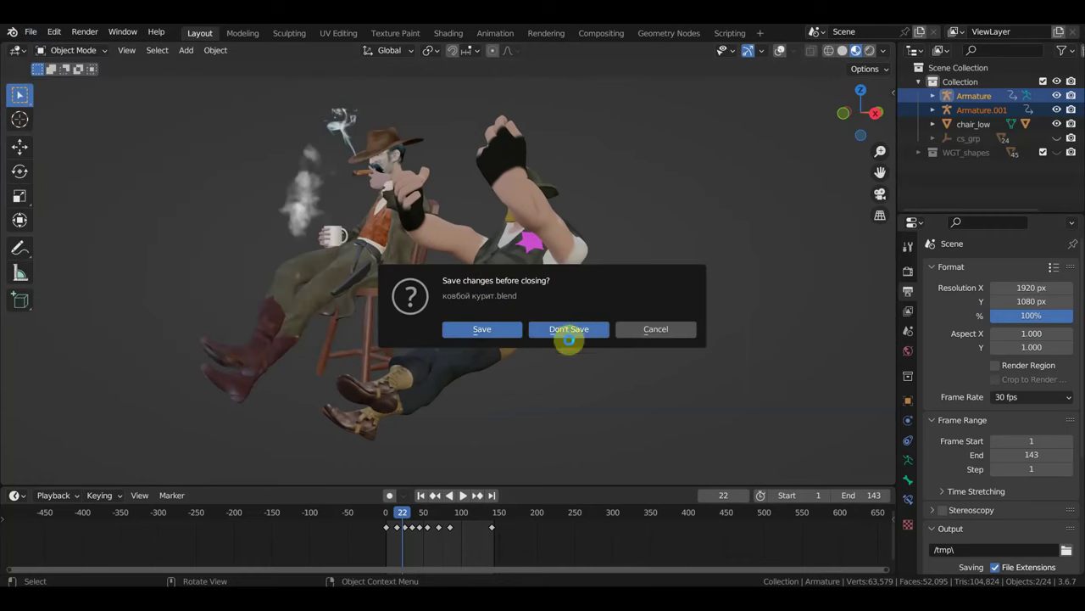
click(570, 344)
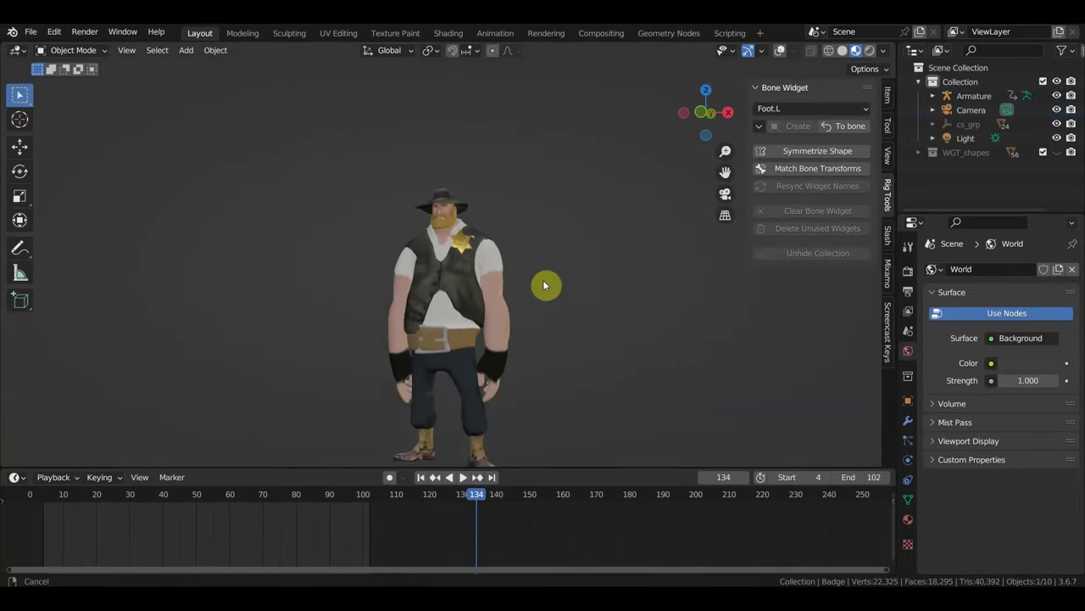
Step: Hide the sidebar, re-enable viewport overlays and switch to front orthographic view
key(n)
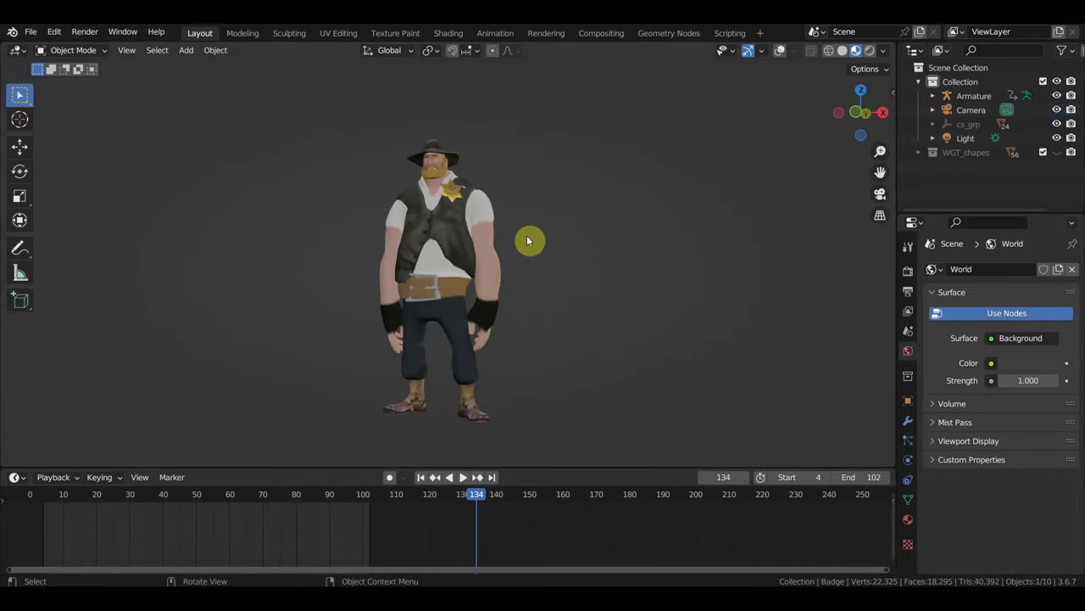
click(781, 51)
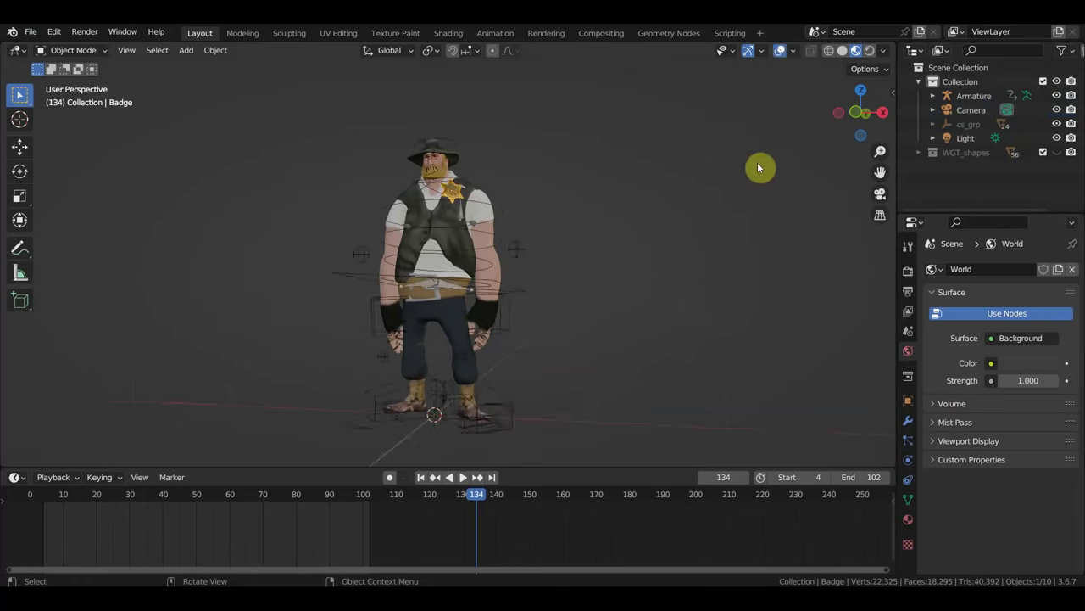
key(KP_1)
Step: Import the FBX file ковбой курит.fbx from the Desktop
click(31, 32)
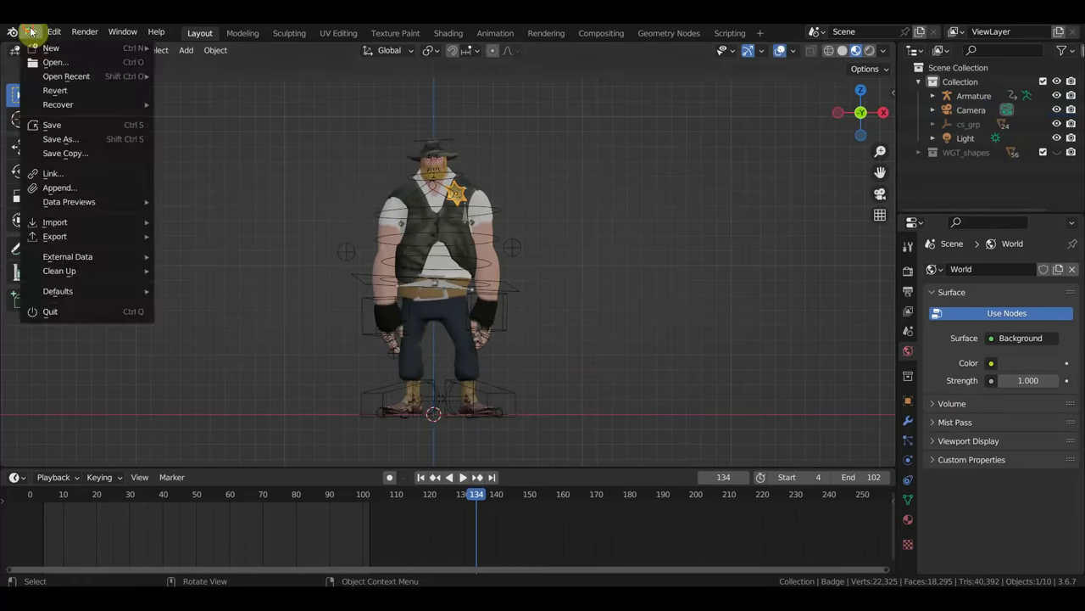
click(30, 33)
mouse_move(55, 222)
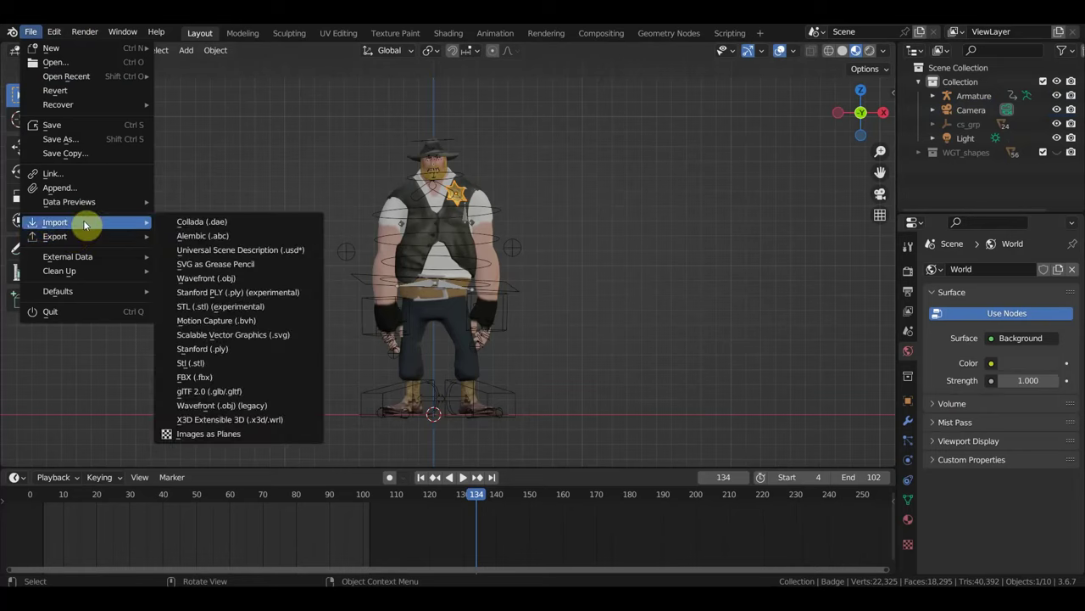
click(228, 377)
click(224, 241)
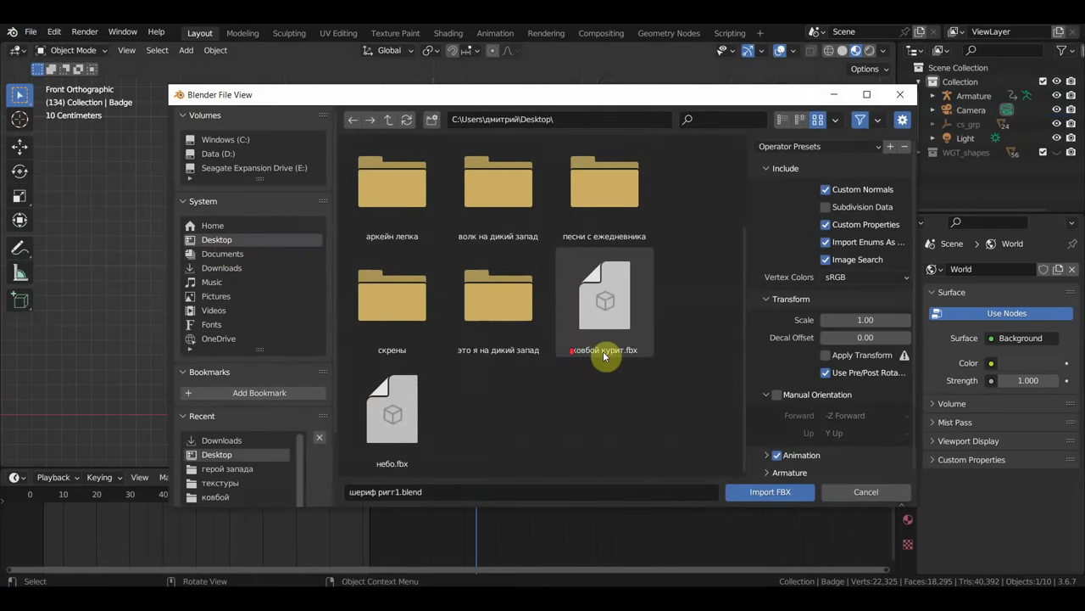
double_click(613, 322)
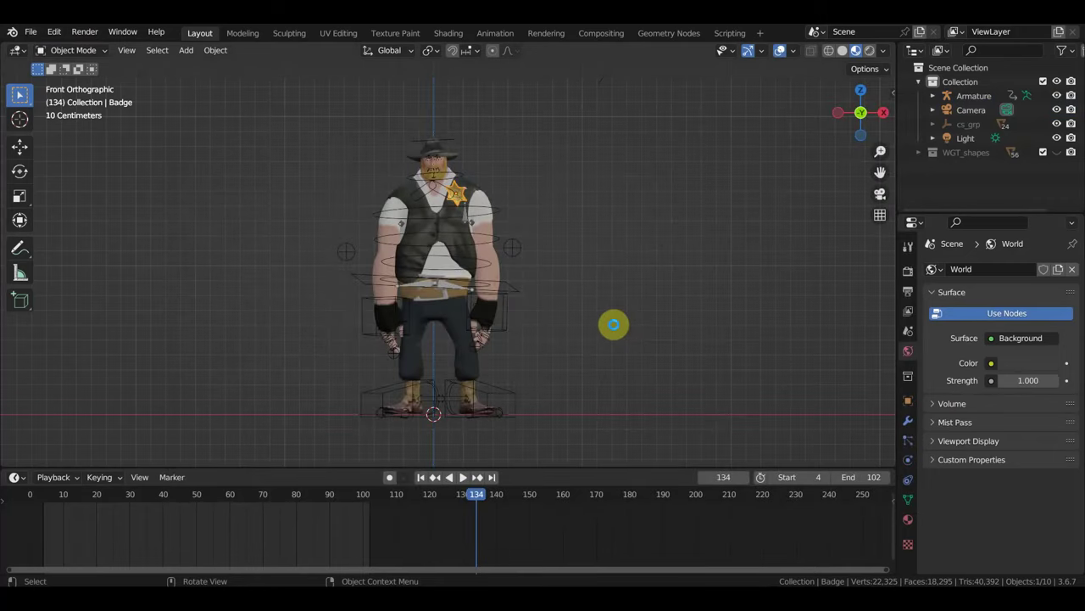
Step: Switch to right orthographic view and try scaling the rig to 0.836, then undo it
scroll(611, 329, down, 5)
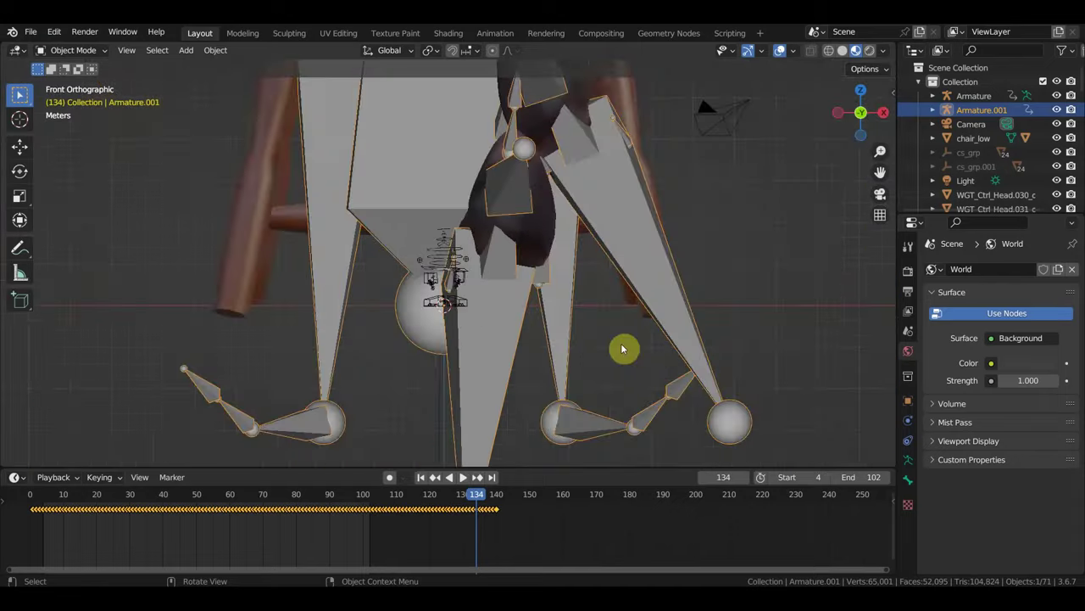
key(KP_3)
scroll(628, 352, down, 2)
scroll(670, 361, down, 2)
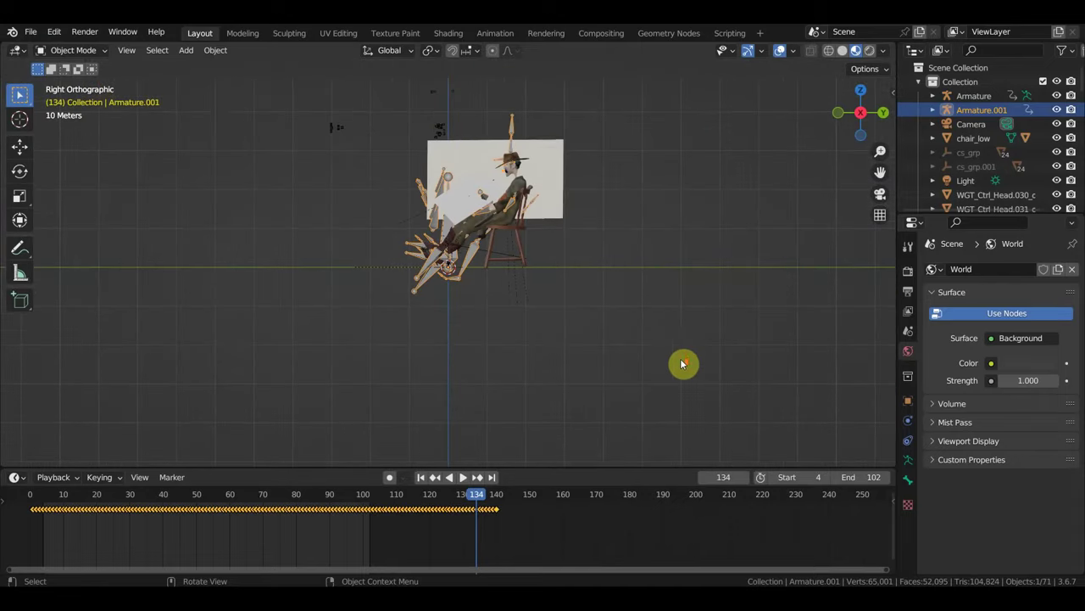
key(s)
click(717, 335)
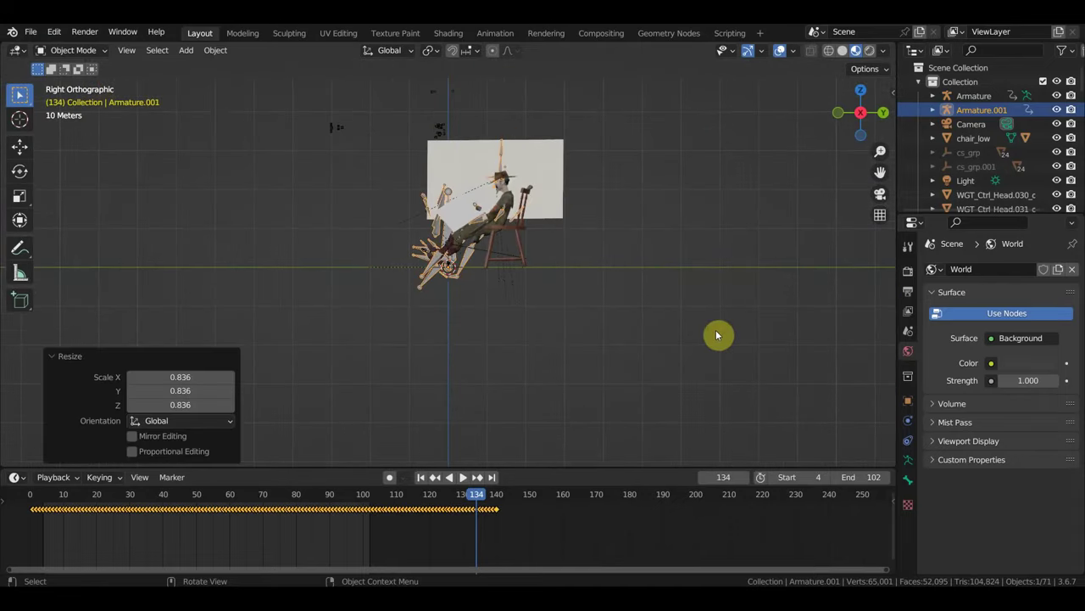
key(ctrl+z)
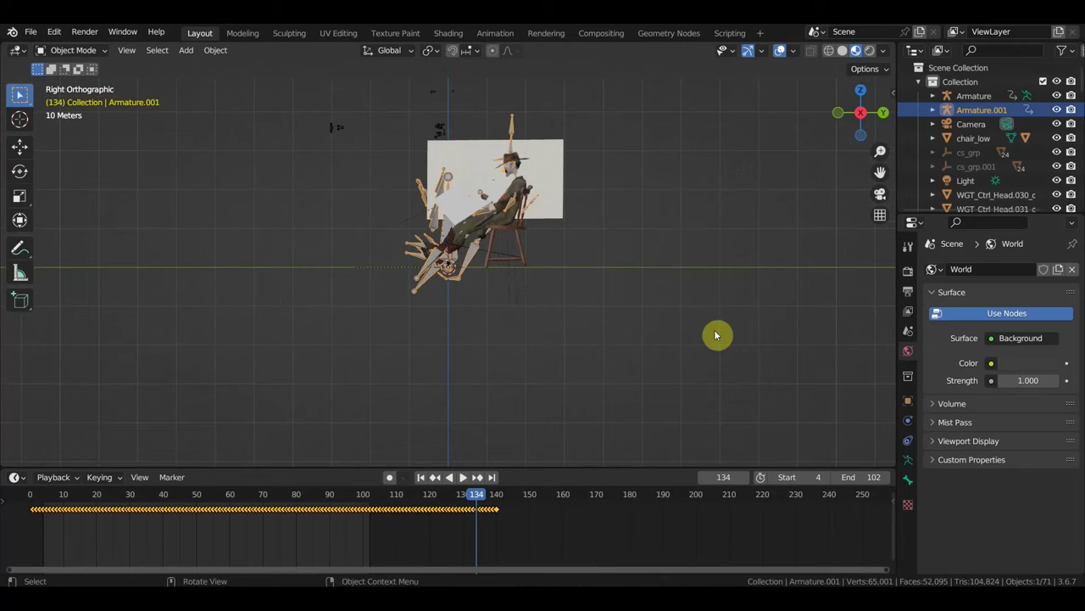
Step: Select the imported chair, plane, light and armature and set their origins to the 3D cursor
scroll(632, 292, up, 3)
drag(681, 334, 540, 92)
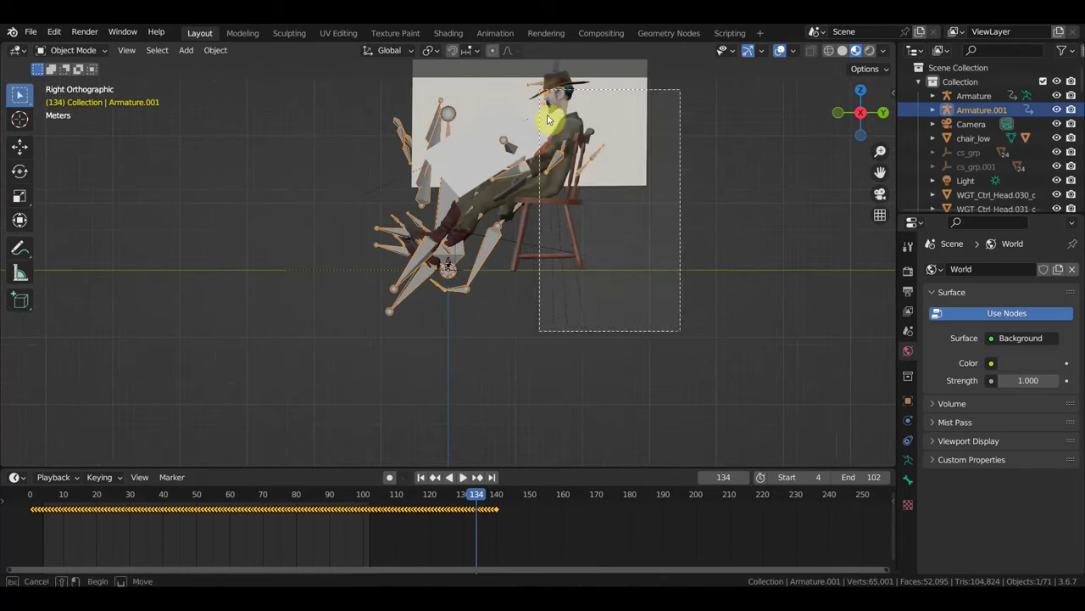
key(r)
click(527, 71)
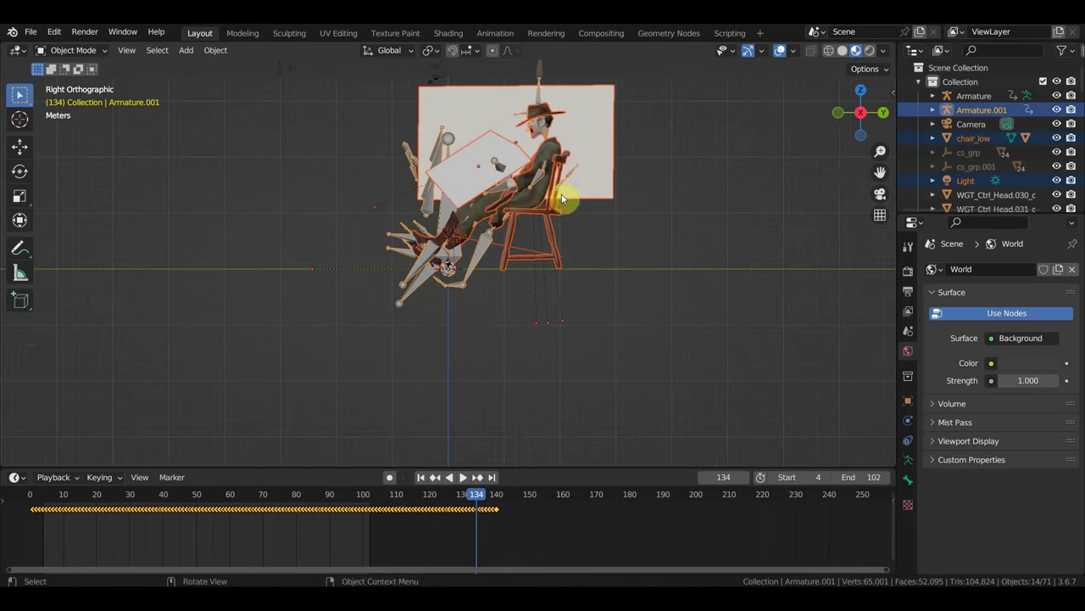
click(216, 51)
mouse_move(240, 81)
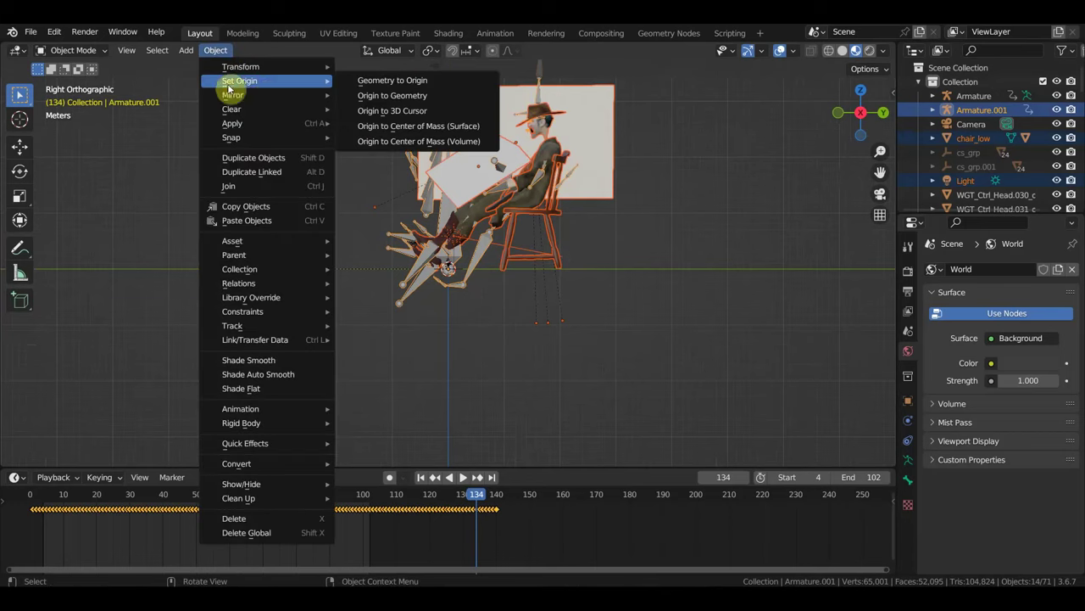
click(416, 114)
Step: Scale the selection by 0.186 and then 0.560, and lower it about 1.69 m
key(s)
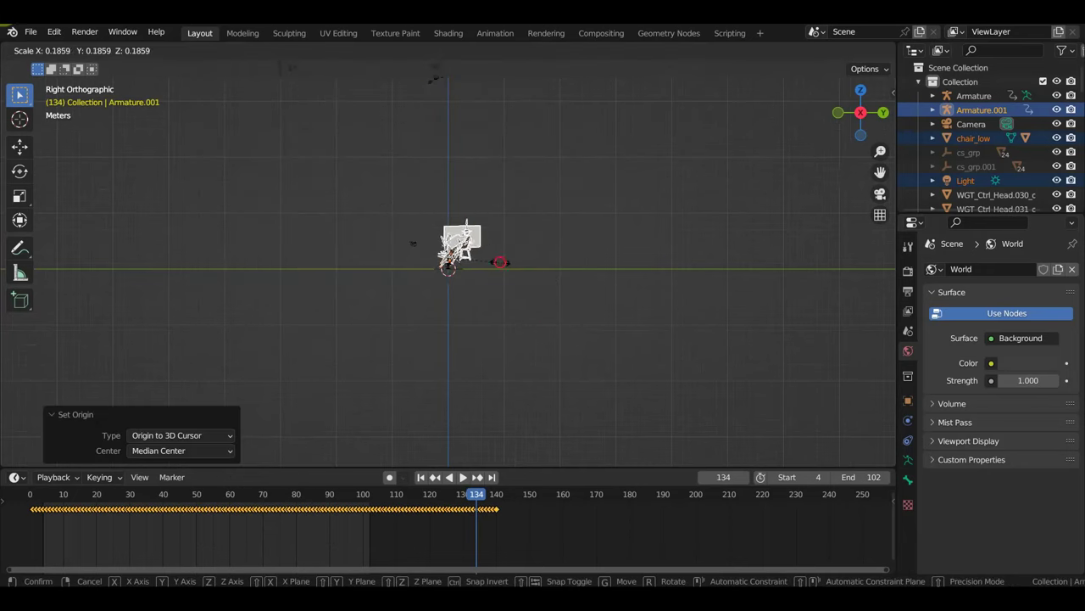
click(504, 265)
key(s)
click(553, 271)
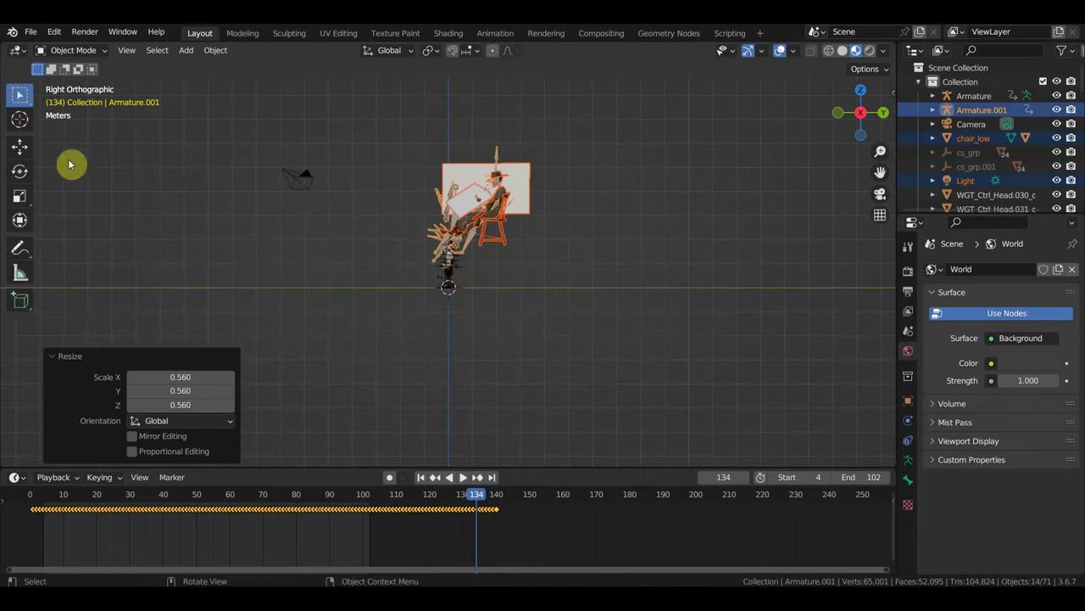
click(20, 145)
drag(459, 186, 472, 230)
Step: Reset the origins to the 3D cursor and scale the selection to 0.537 beside the sheriff
click(215, 50)
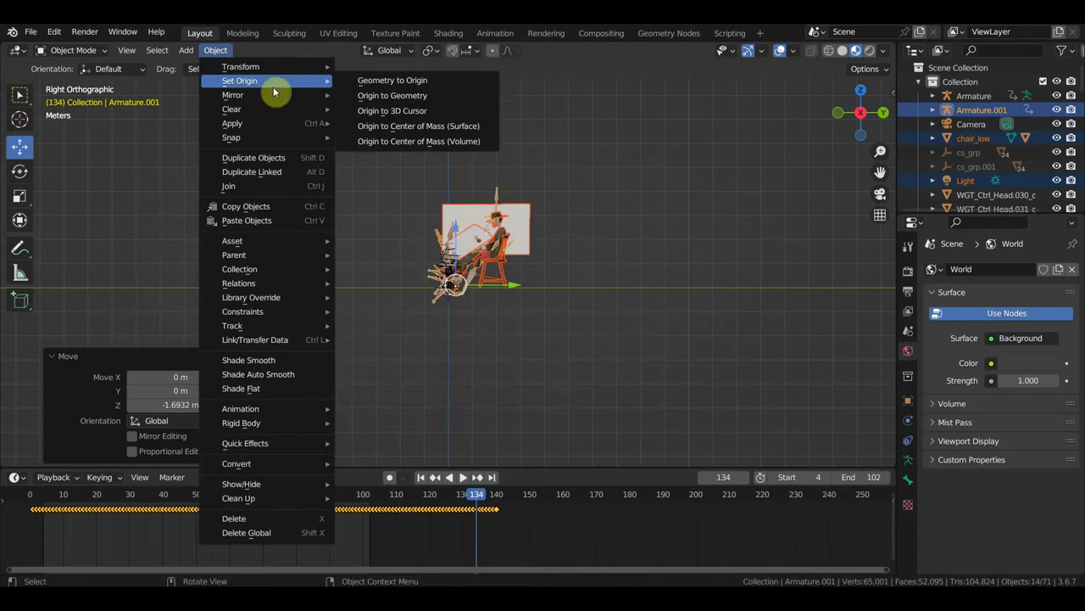
click(411, 117)
key(s)
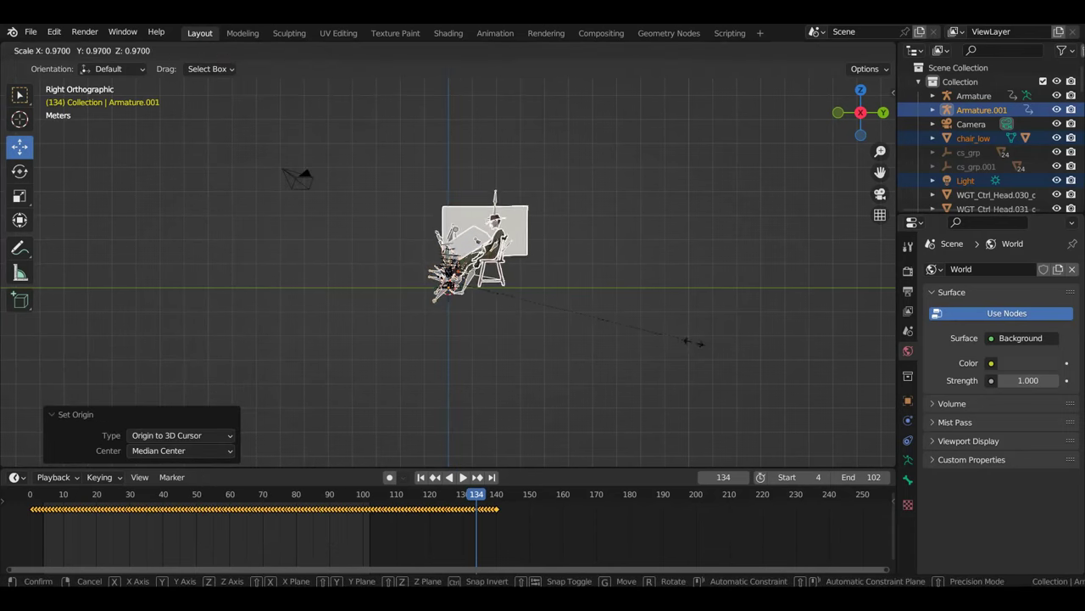
click(577, 329)
scroll(560, 330, up, 2)
scroll(560, 327, up, 2)
scroll(557, 315, up, 1)
scroll(557, 314, up, 1)
mouse_move(557, 312)
middle_down()
mouse_move(713, 335)
mouse_move(697, 314)
middle_up()
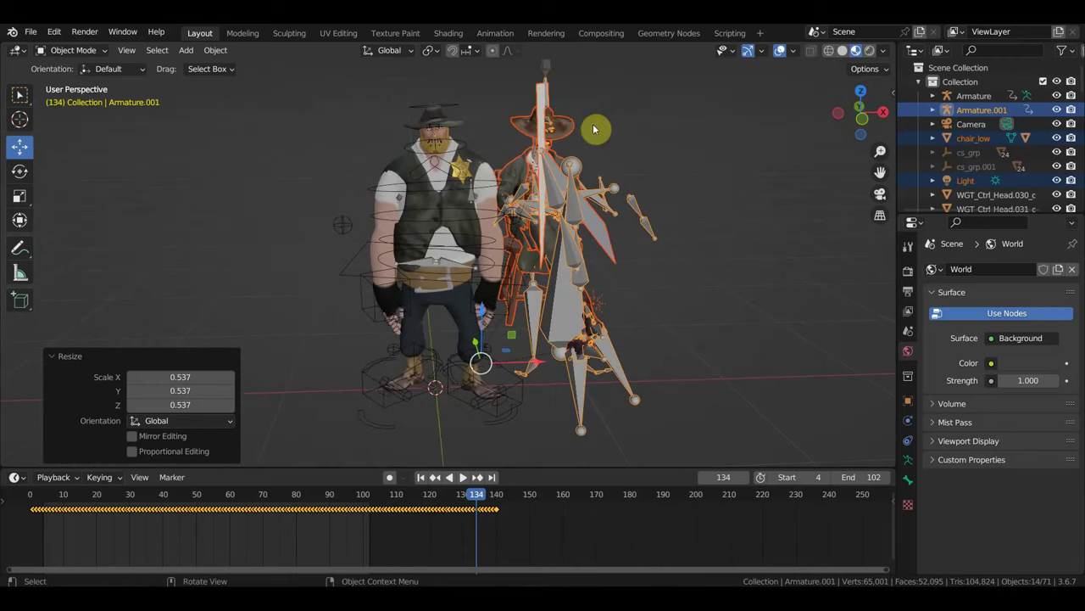
mouse_move(455, 217)
middle_down()
mouse_move(453, 145)
mouse_move(479, 115)
mouse_move(543, 162)
mouse_move(514, 156)
middle_up()
Step: Delete the stretched Untitled 3 image plane from the scene
click(531, 152)
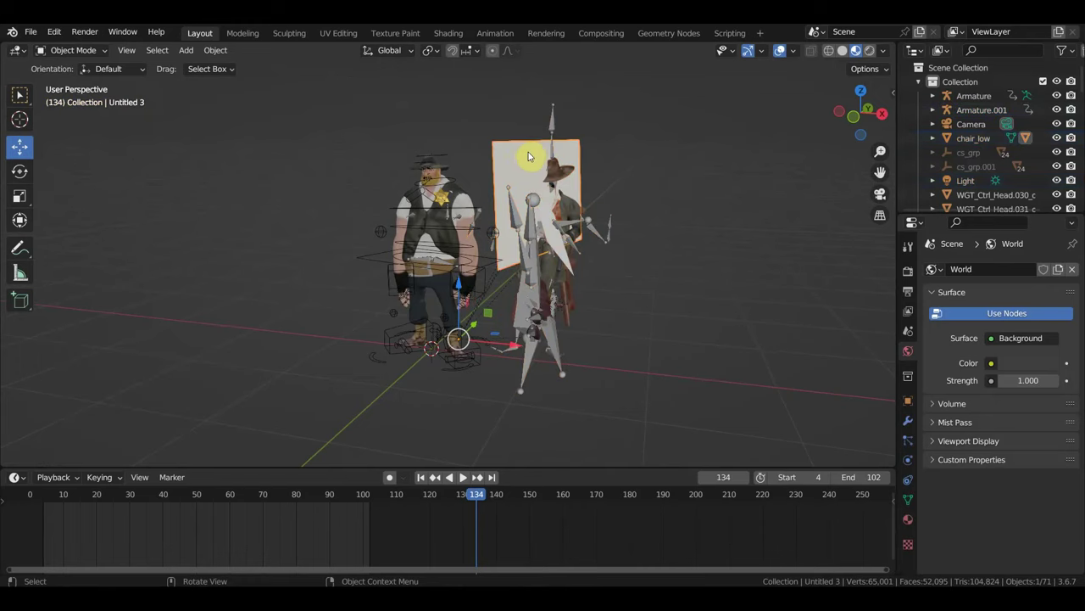
key(Delete)
mouse_move(528, 181)
middle_down()
mouse_move(517, 243)
mouse_move(548, 229)
middle_up()
key(Delete)
mouse_move(528, 315)
middle_down()
mouse_move(469, 241)
mouse_move(563, 245)
middle_up()
mouse_move(492, 266)
middle_down()
mouse_move(443, 262)
mouse_move(571, 290)
middle_up()
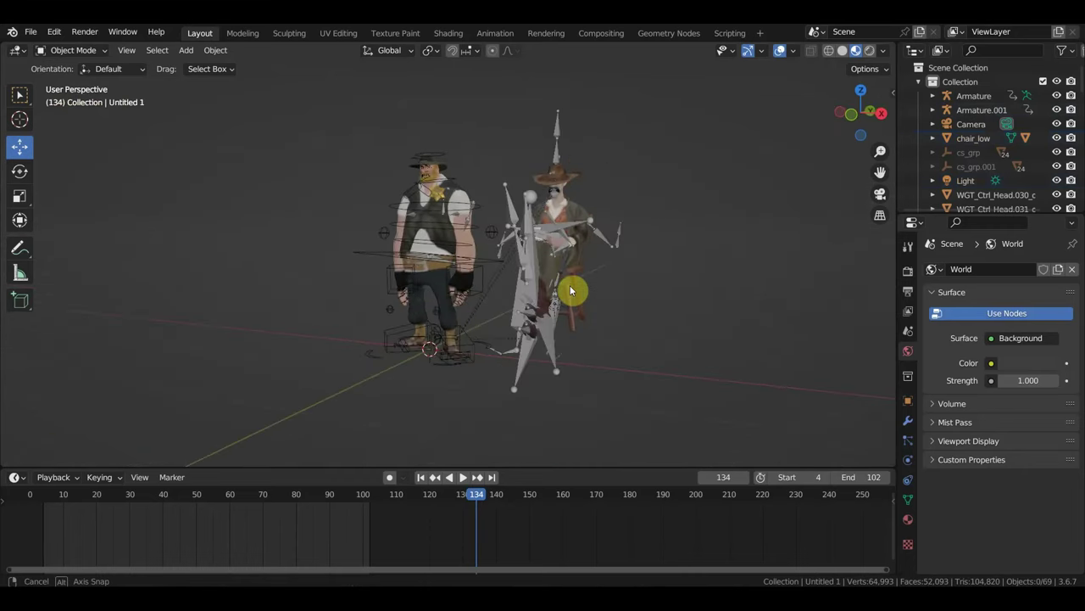
Step: Link the cowboy's animation data from Armature.001 to the sheriff's Armature
click(447, 155)
shift+click(561, 134)
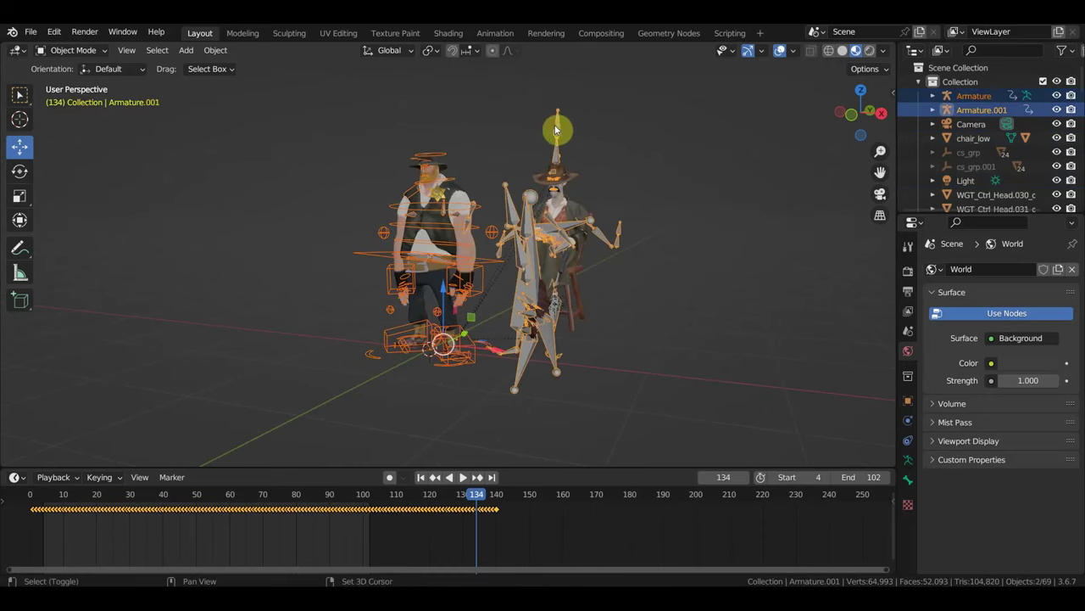
key(ctrl+l)
click(625, 150)
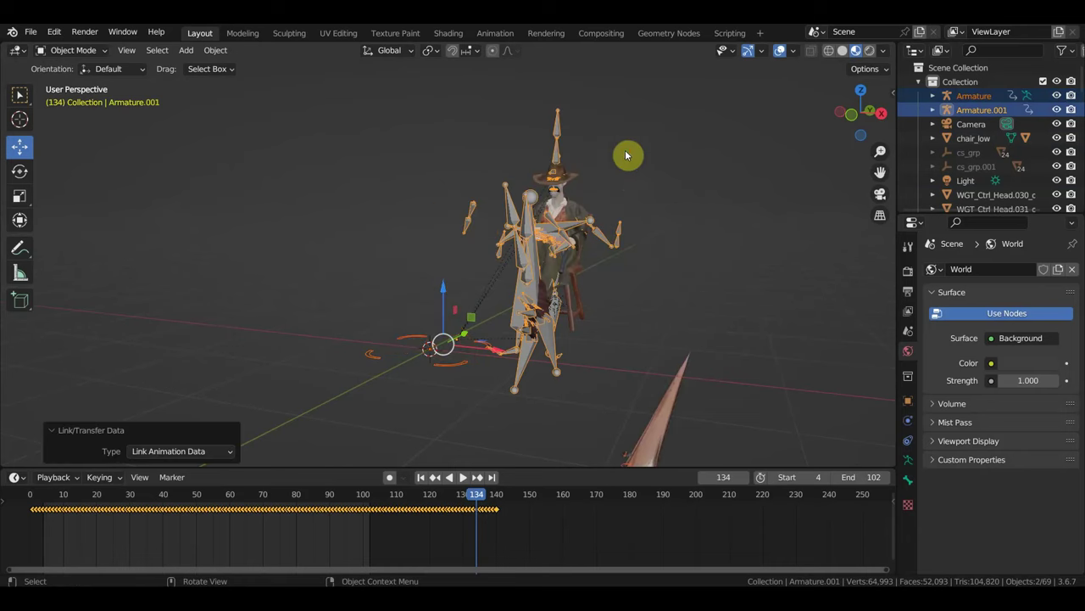
scroll(682, 255, down, 3)
scroll(680, 276, down, 2)
mouse_move(680, 276)
middle_down()
mouse_move(587, 265)
mouse_move(500, 213)
mouse_move(476, 223)
middle_up()
Step: Select both armatures and frame the two characters in front orthographic view
click(258, 119)
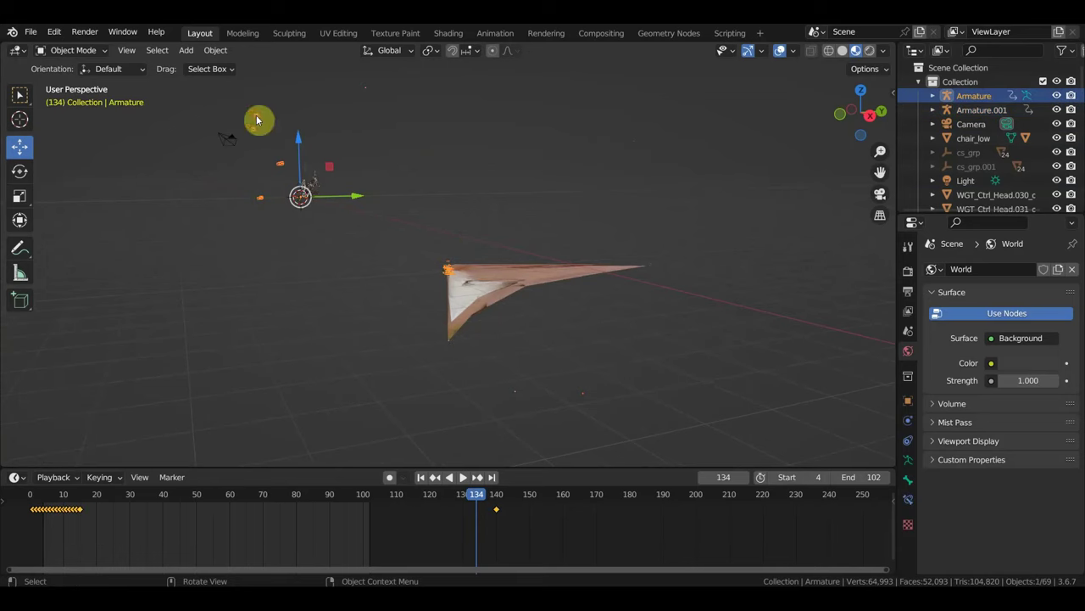
mouse_move(594, 262)
middle_down()
mouse_move(552, 235)
mouse_move(540, 246)
mouse_move(558, 280)
middle_up()
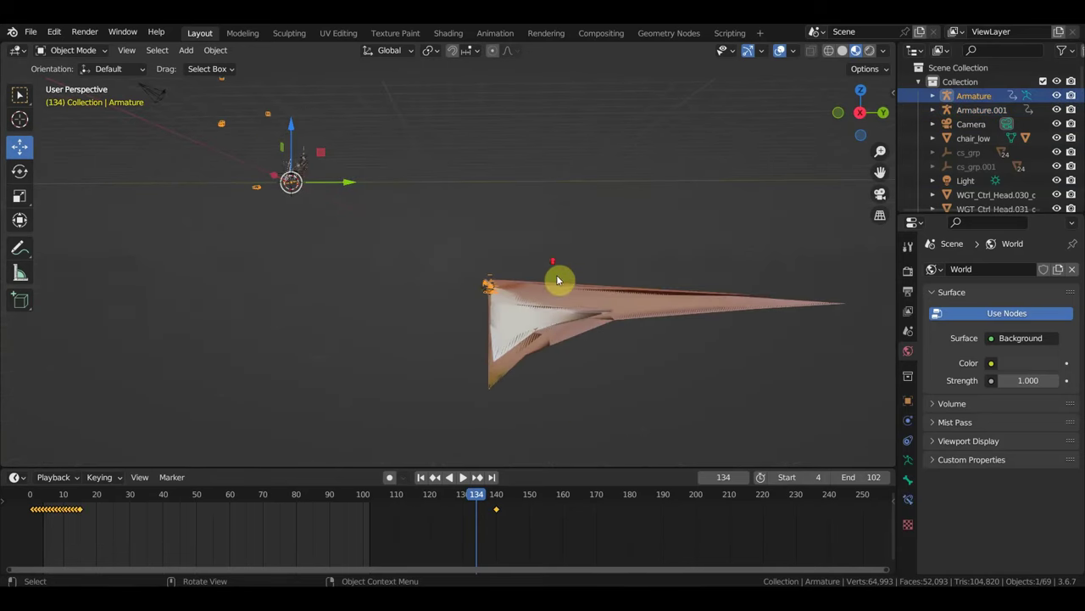
mouse_move(460, 199)
middle_down()
mouse_move(670, 405)
mouse_move(495, 265)
mouse_move(346, 320)
mouse_move(516, 351)
mouse_move(739, 347)
middle_up()
mouse_move(673, 344)
middle_down()
mouse_move(650, 341)
mouse_move(819, 390)
middle_up()
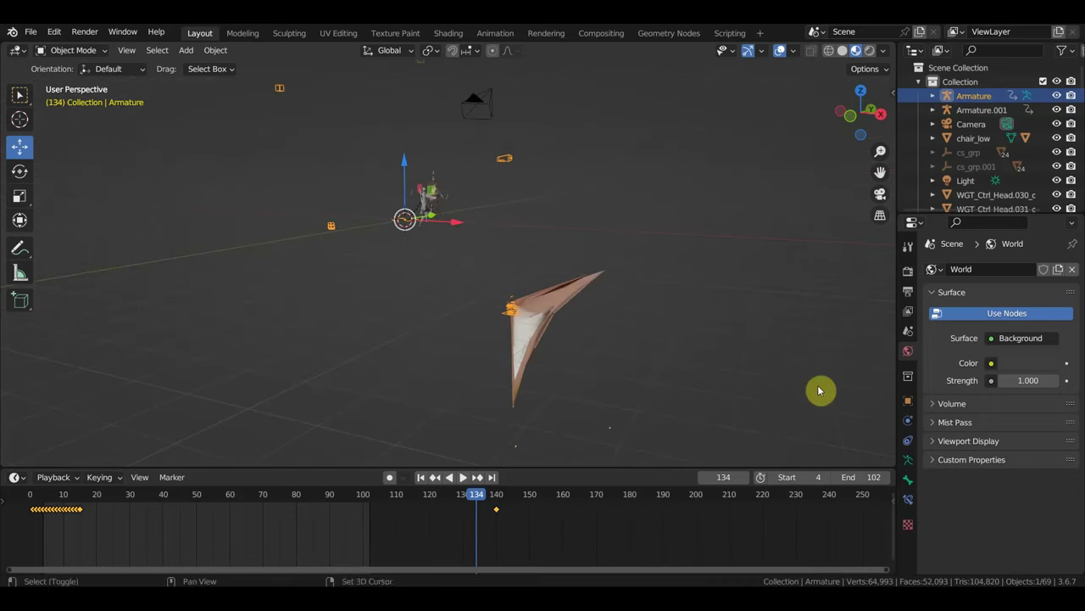
ctrl+click(742, 335)
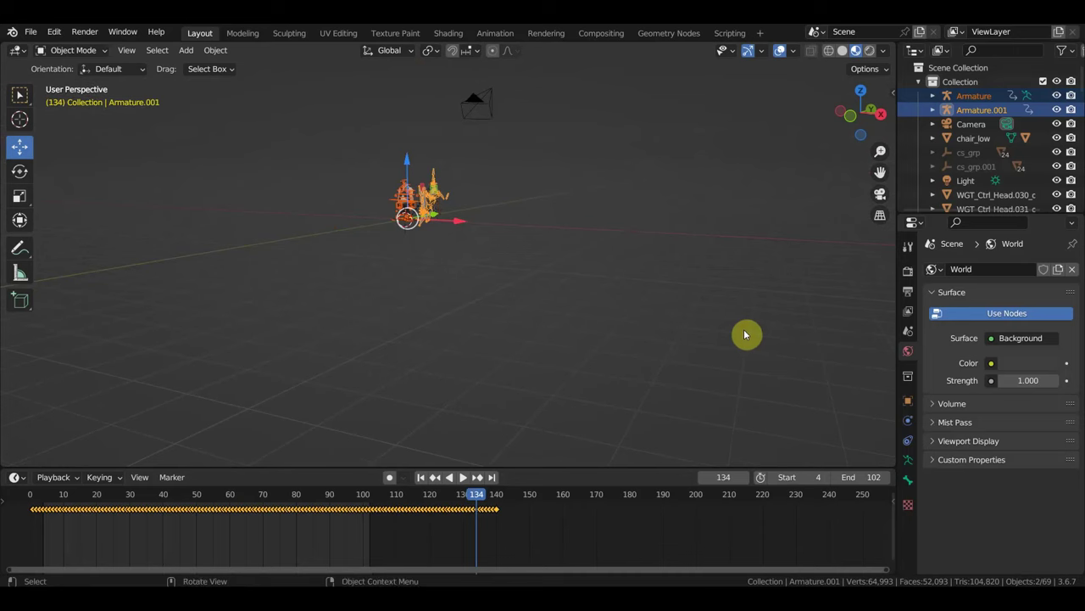
scroll(742, 335, up, 3)
mouse_move(719, 322)
middle_down()
mouse_move(756, 330)
mouse_move(704, 353)
mouse_move(644, 68)
middle_up()
key(KP_1)
scroll(702, 353, up, 3)
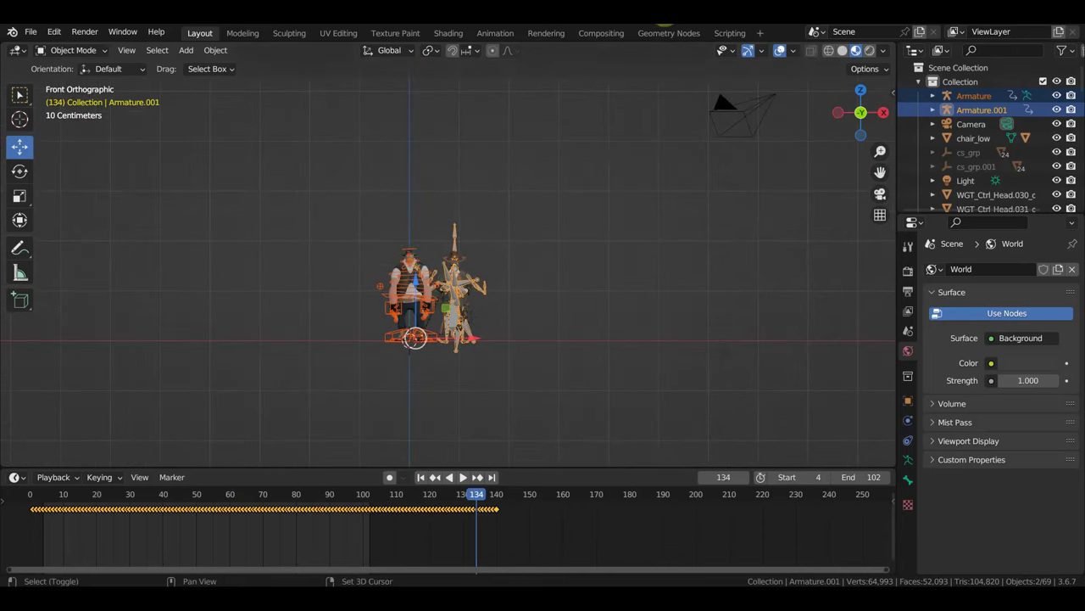
Step: Move Armature.001 about 1.5 m to the right, then delete it together with the chair
click(691, 248)
scroll(585, 322, up, 3)
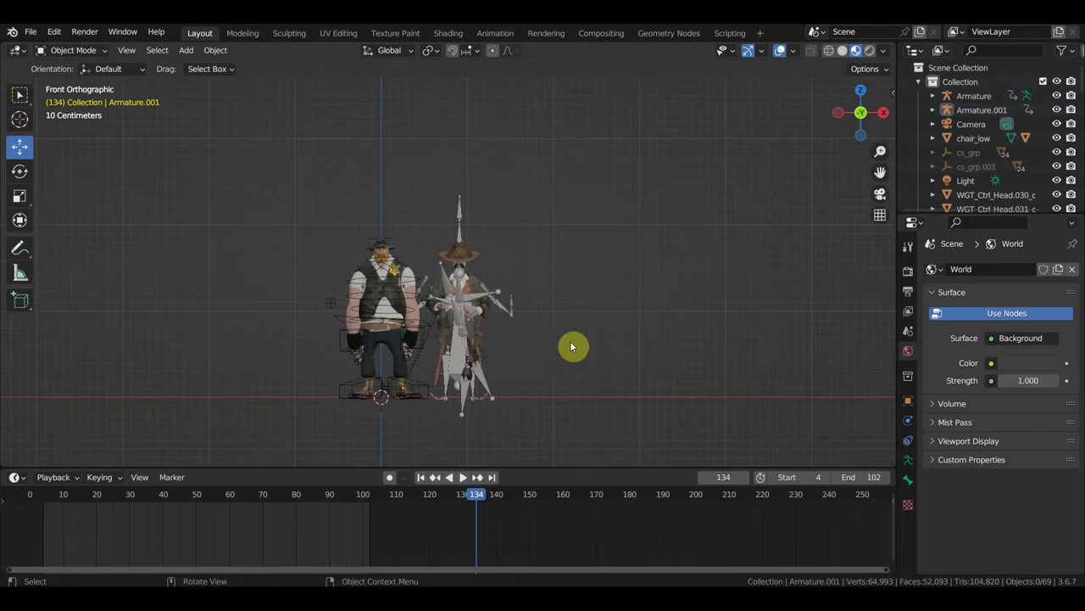
click(461, 233)
key(g)
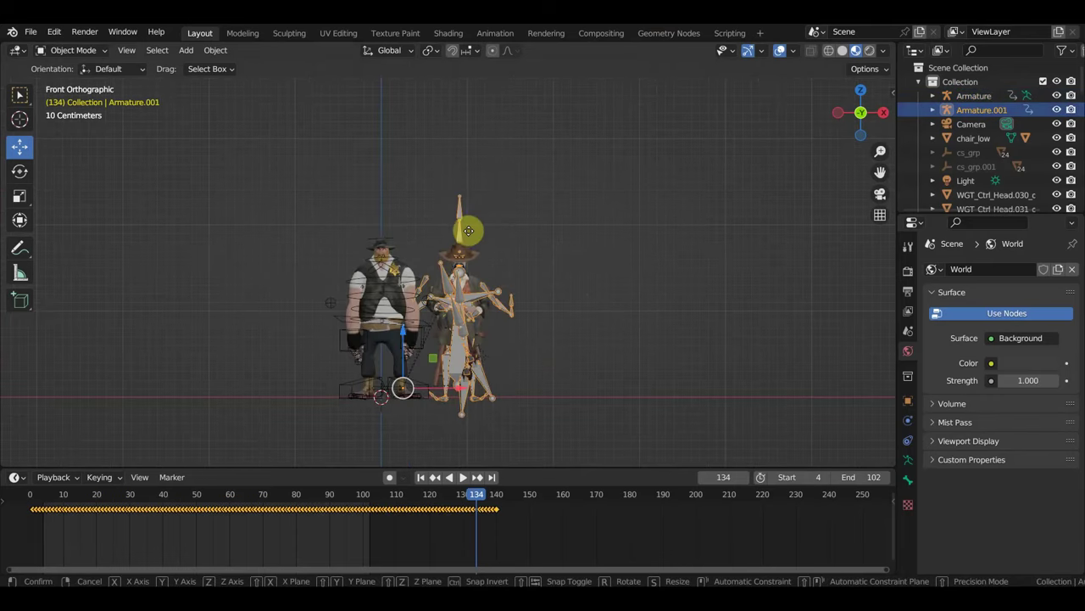
click(589, 224)
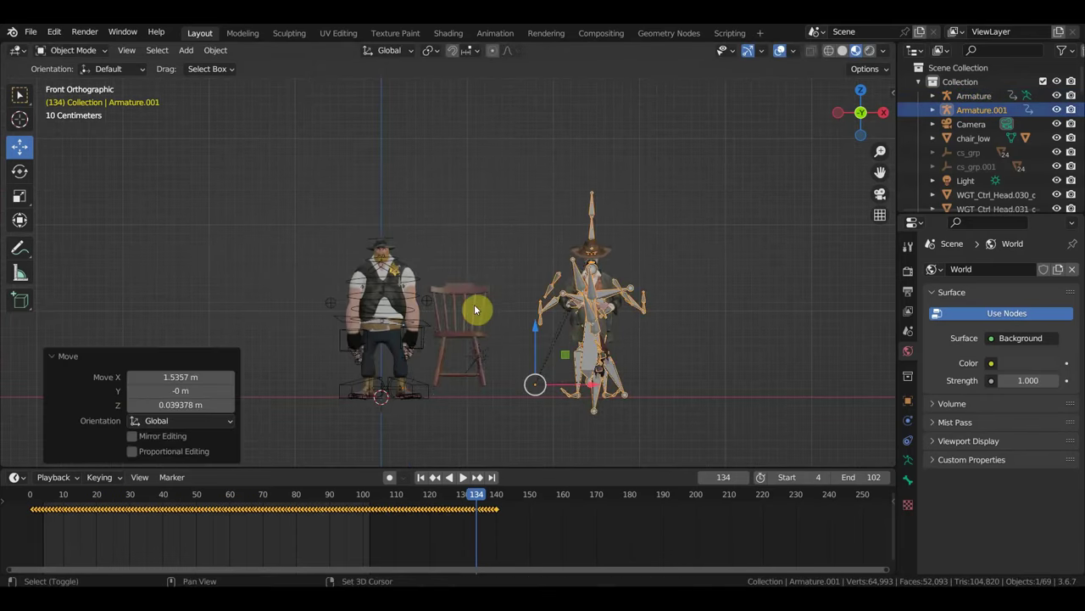
shift+click(475, 310)
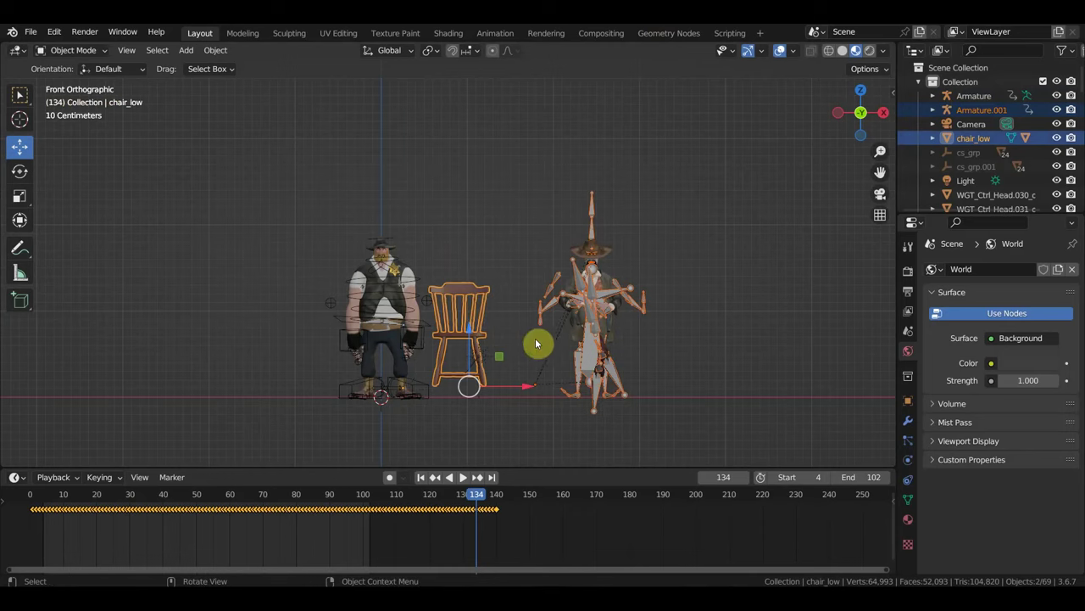
key(Delete)
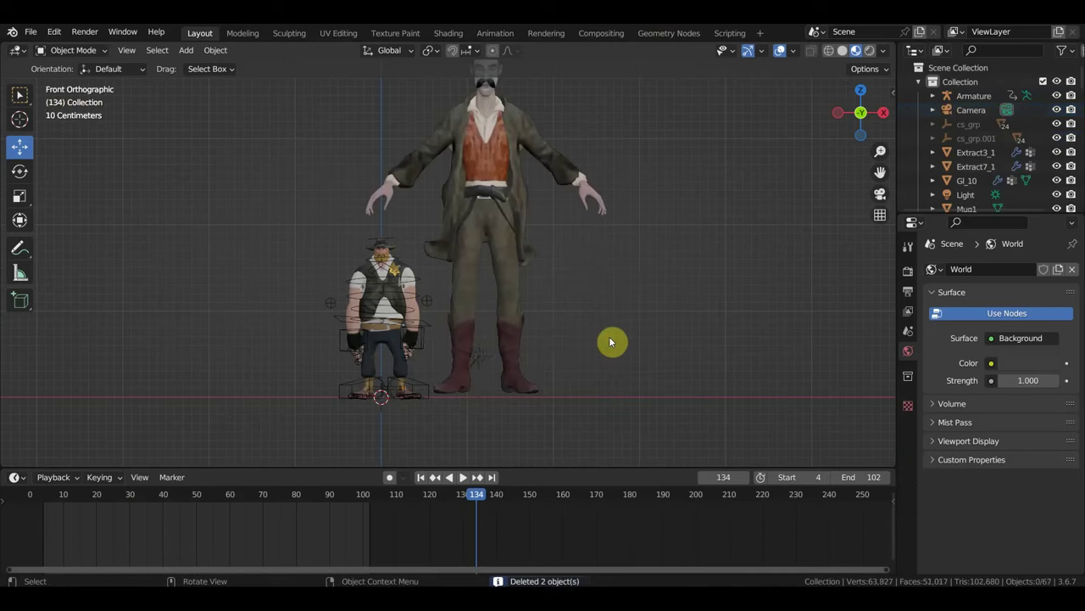
Step: Bring back the deleted armature and chair after checking the tall character's vest
scroll(610, 343, down, 1)
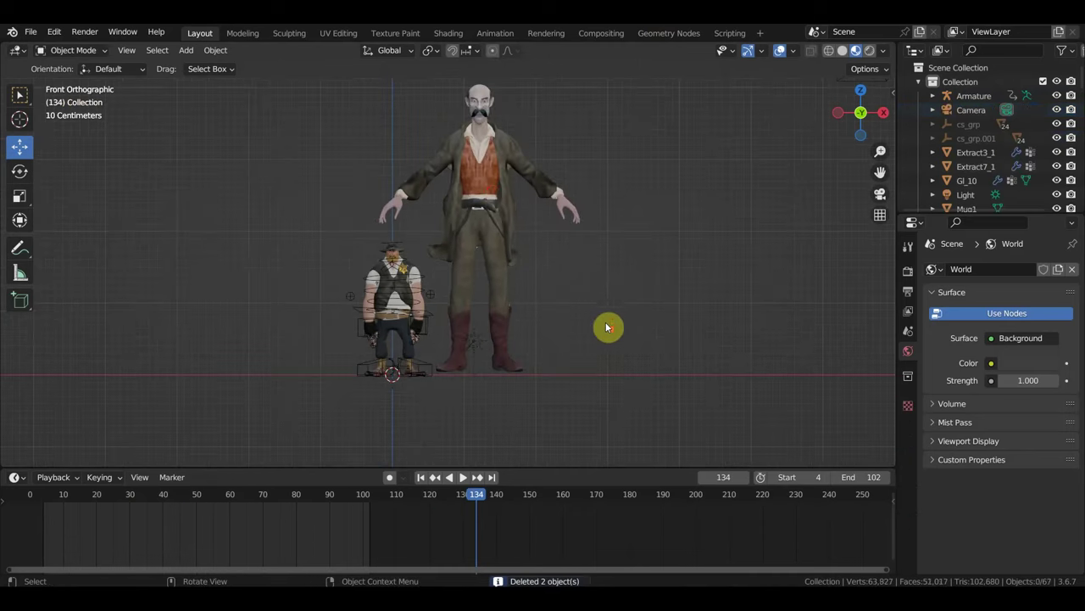
click(494, 195)
scroll(494, 195, down, 1)
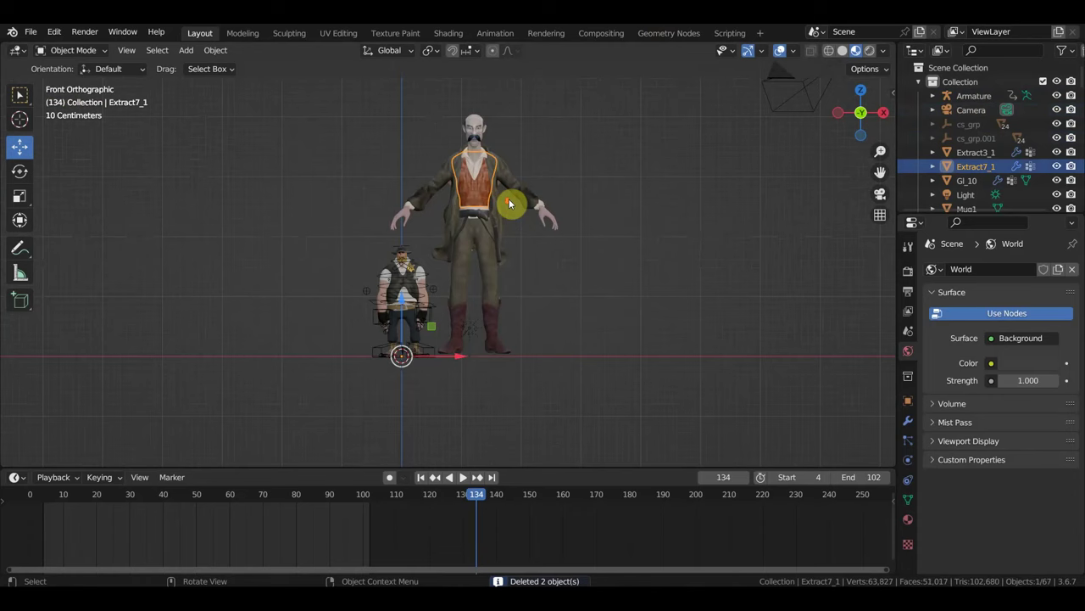
click(553, 214)
key(ctrl+v)
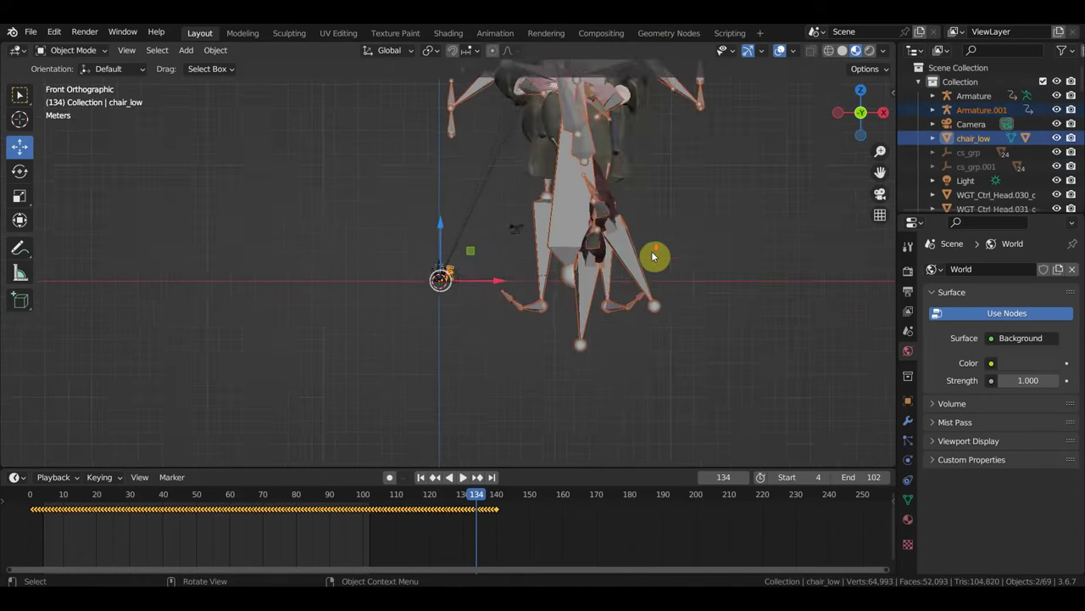
Step: Delete the tall character, its rig and chair, plus all leftover WGT control widgets
scroll(632, 241, down, 4)
scroll(652, 347, down, 3)
shift+drag(632, 335, 471, 72)
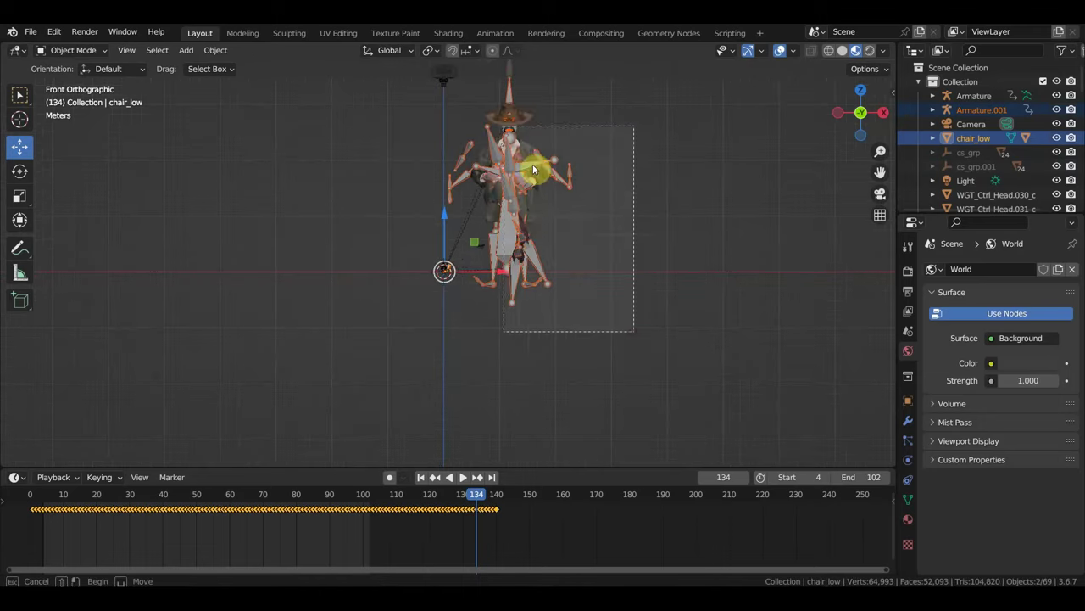
key(Delete)
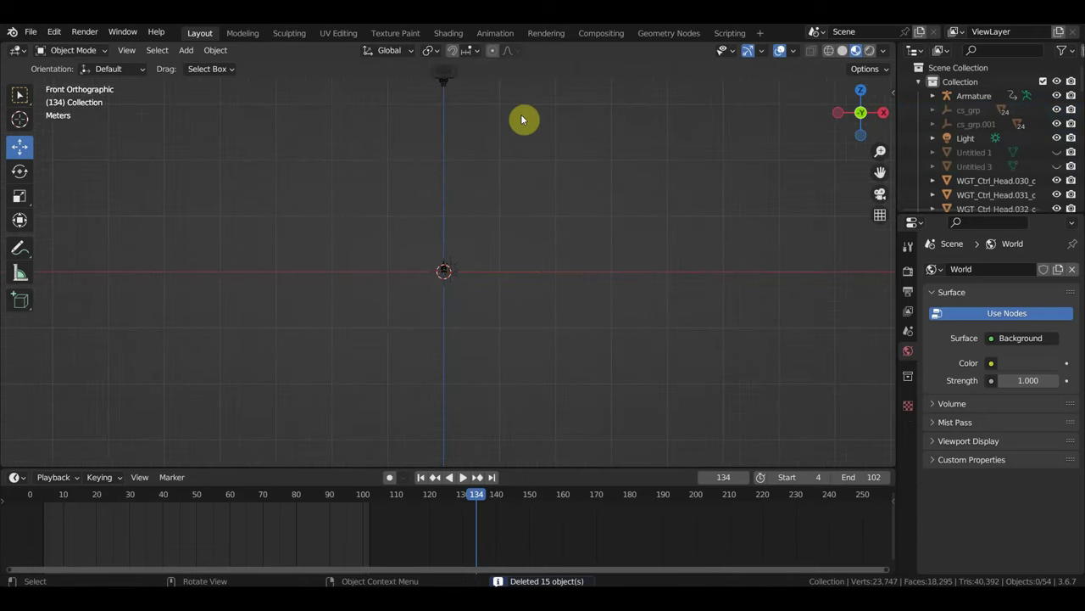
click(440, 73)
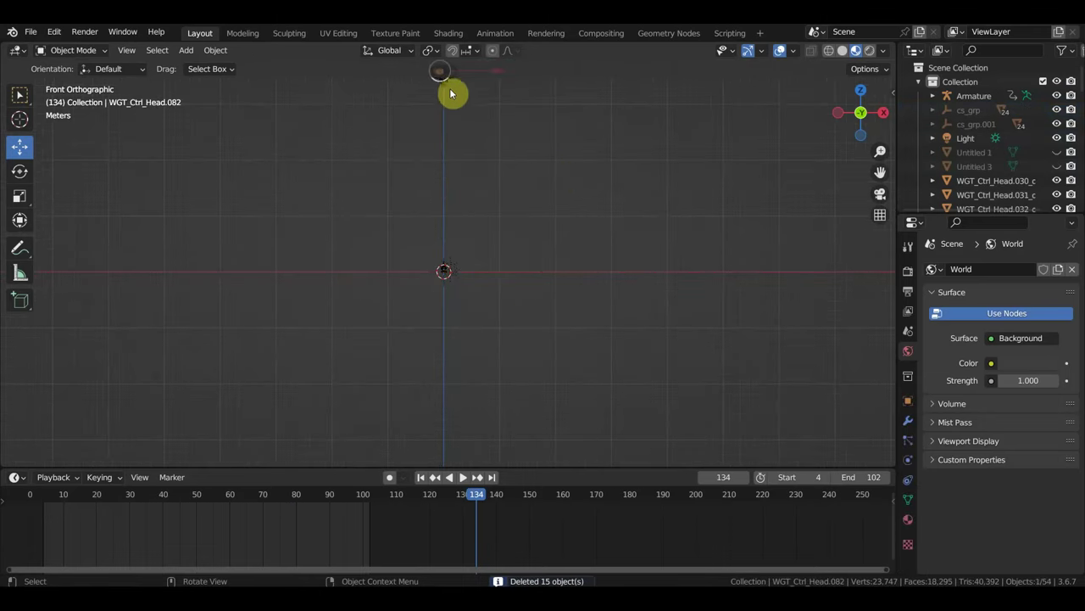
drag(463, 110, 421, 70)
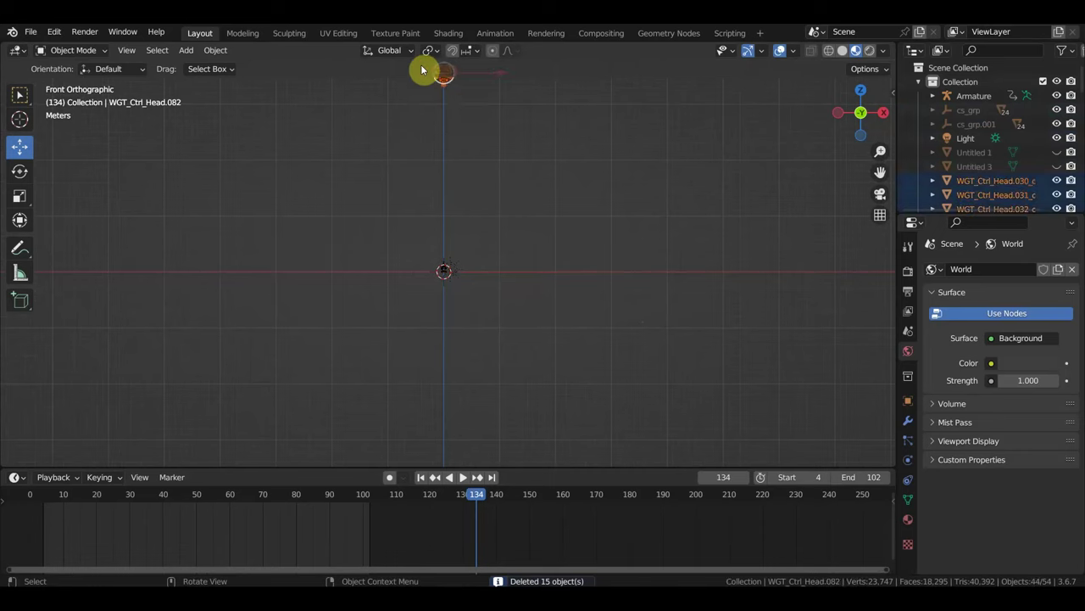
key(Delete)
Step: Inspect the remaining sheriff in perspective, then switch to right orthographic view
scroll(489, 140, up, 5)
scroll(488, 166, up, 3)
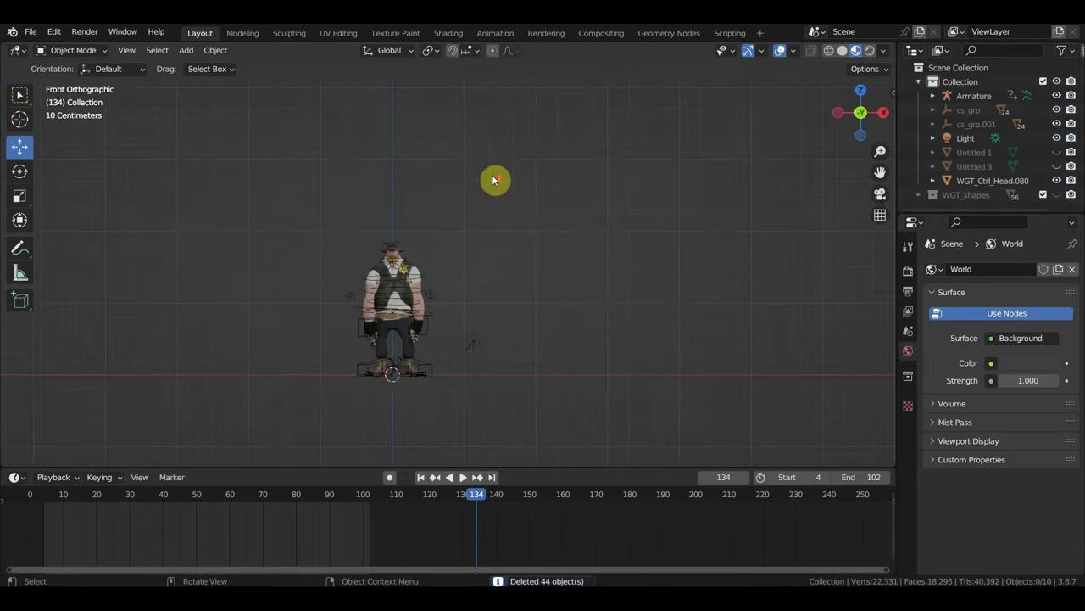
mouse_move(487, 189)
middle_down()
mouse_move(428, 202)
mouse_move(530, 217)
mouse_move(707, 213)
middle_up()
key(KP_3)
scroll(433, 221, down, 2)
scroll(437, 223, down, 2)
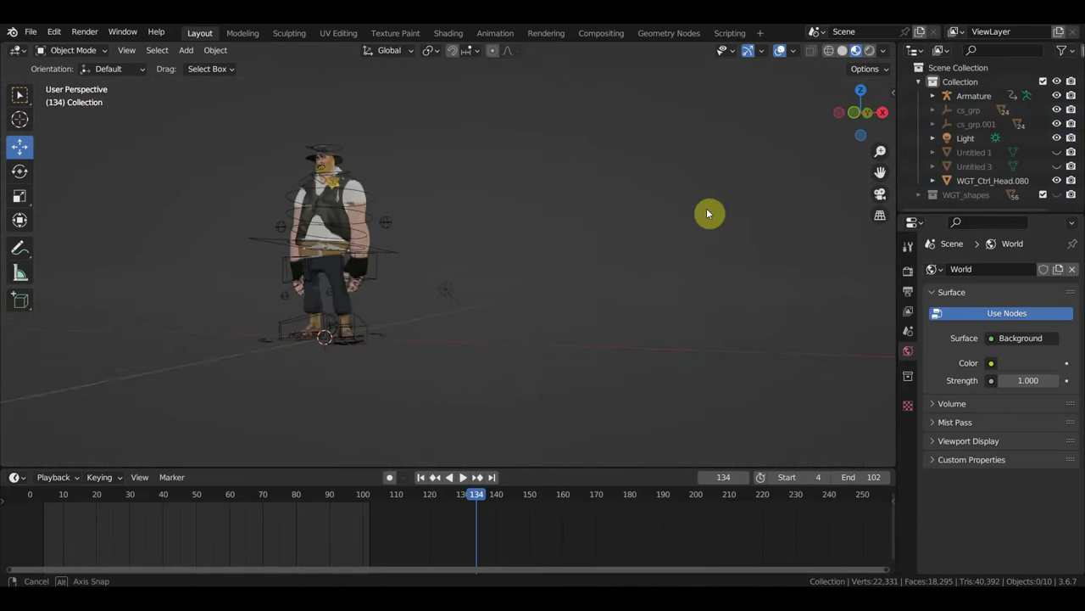
Step: Import ковбой курит.dae from the Desktop as Collada and view it from the right side
click(30, 32)
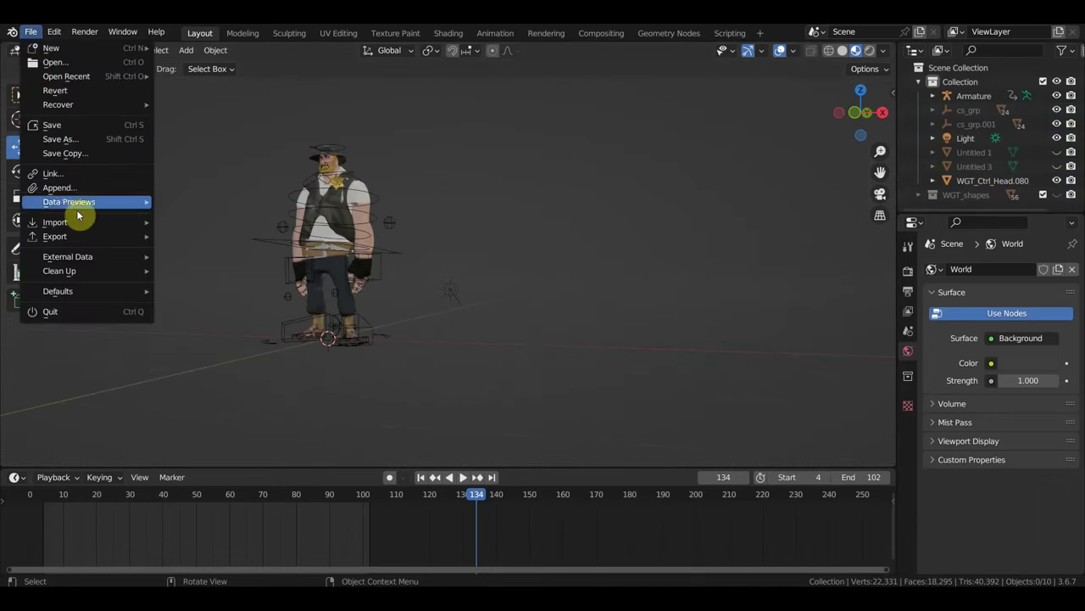
mouse_move(55, 222)
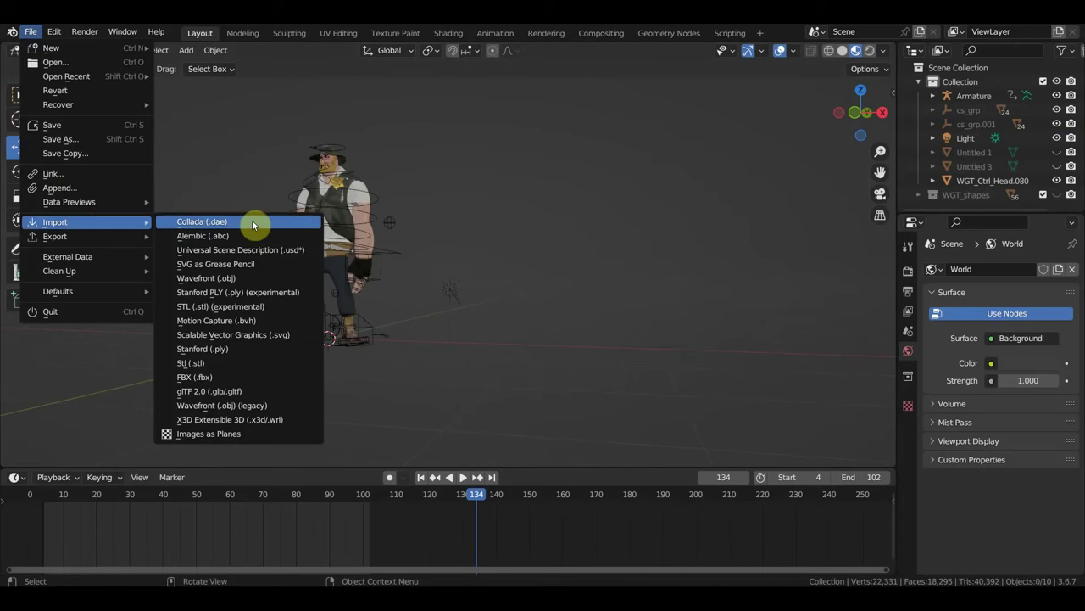
click(251, 219)
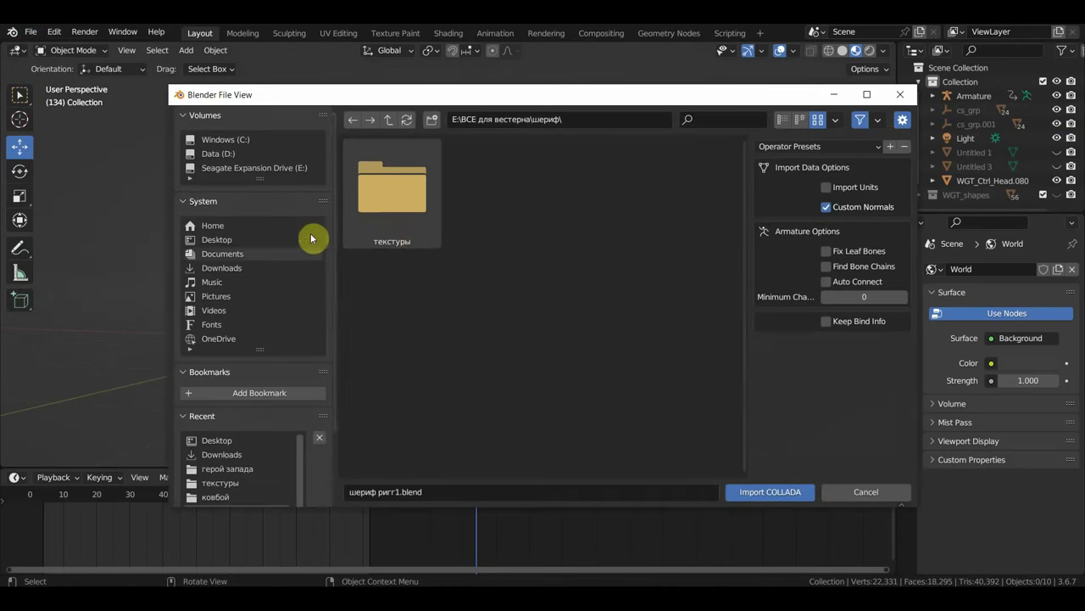
click(216, 240)
double_click(628, 411)
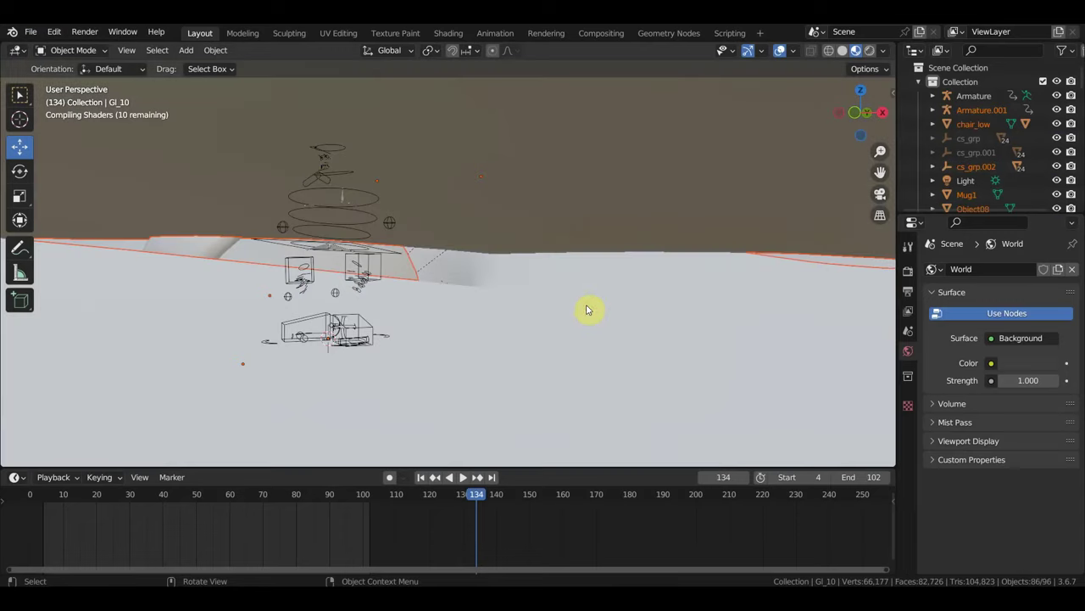
key(KP_3)
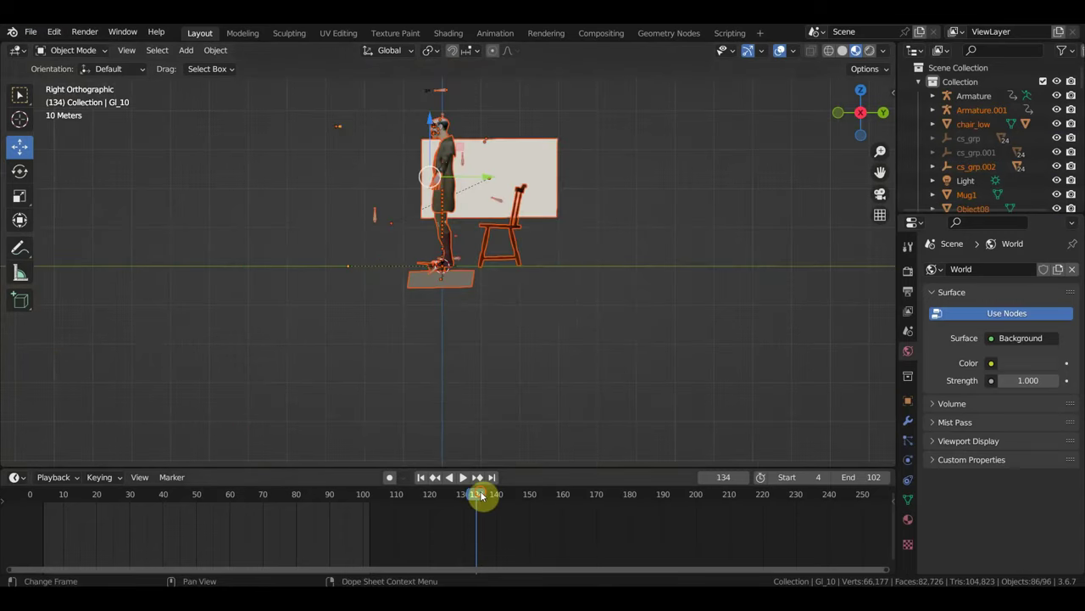
Step: Play and scrub the animation timeline to settle on frame 73
drag(477, 493, 240, 483)
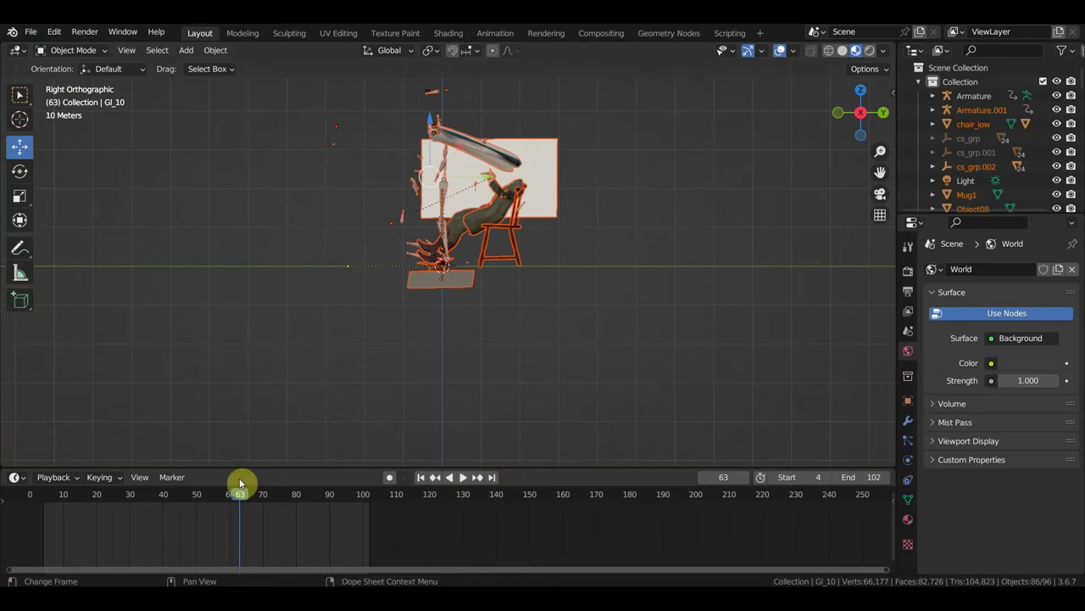
scroll(474, 305, up, 5)
scroll(526, 356, down, 1)
key(space)
mouse_move(240, 494)
mouse_down()
mouse_move(52, 496)
mouse_move(274, 528)
mouse_up()
Step: Parent the mesh ковбой_1 to Armature.001 with Object parenting, then reopen the parent options
click(543, 323)
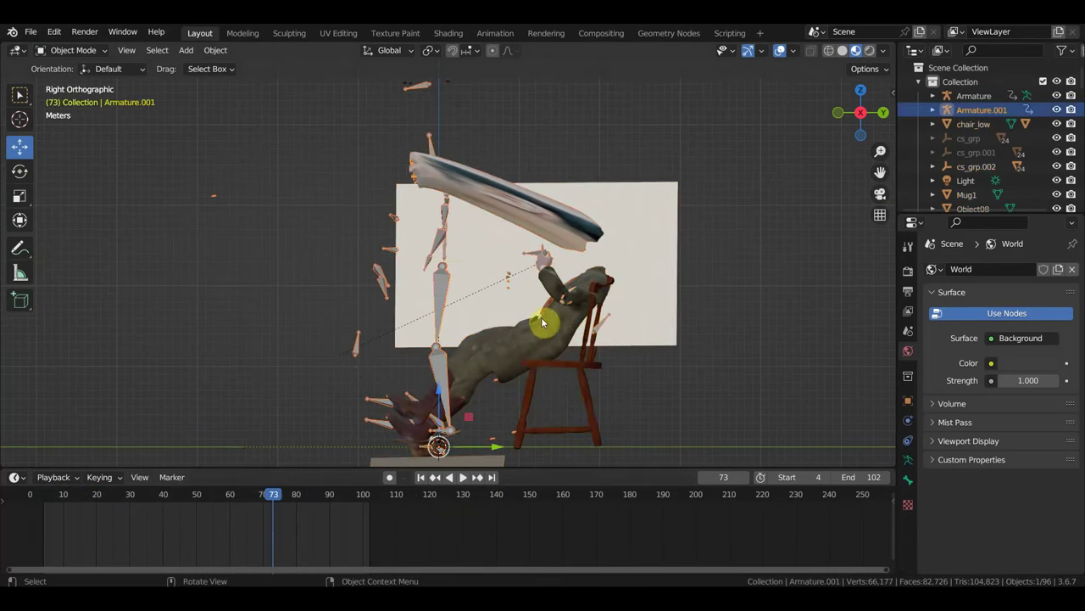
shift+click(546, 268)
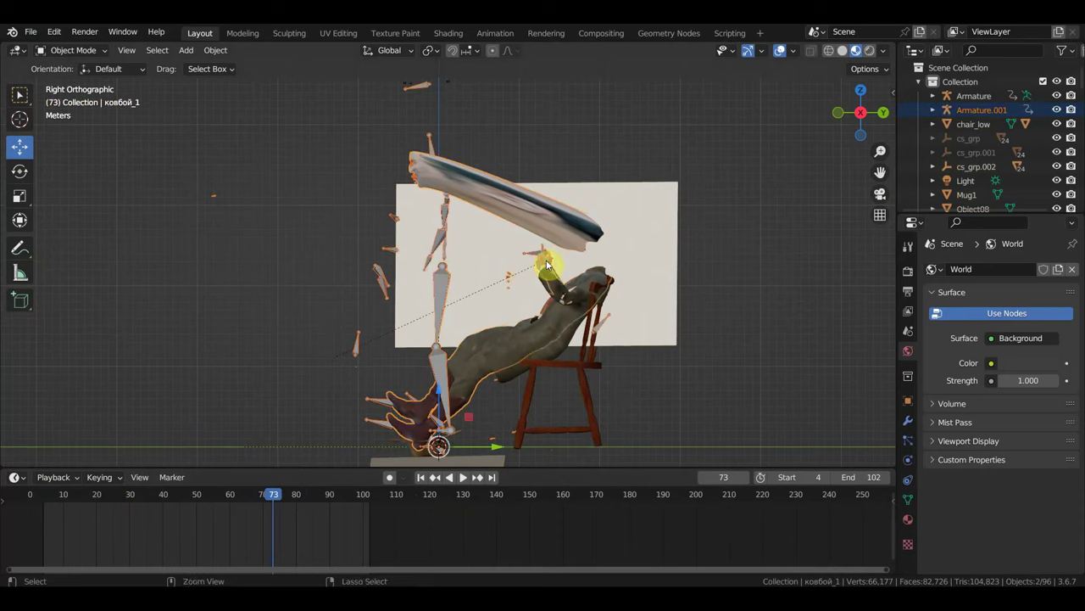
key(ctrl+p)
click(550, 264)
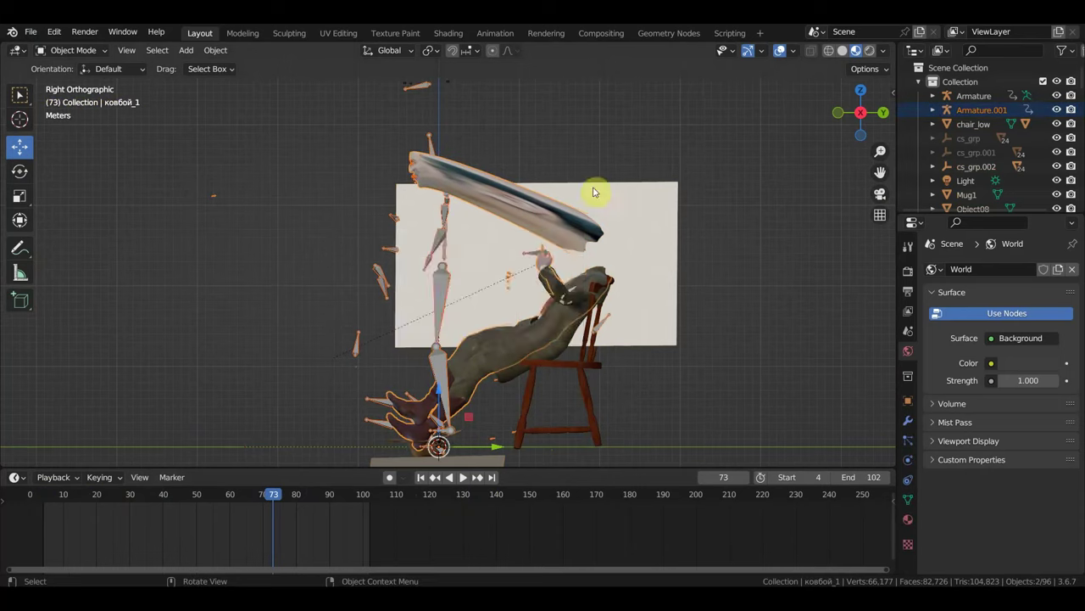
click(545, 263)
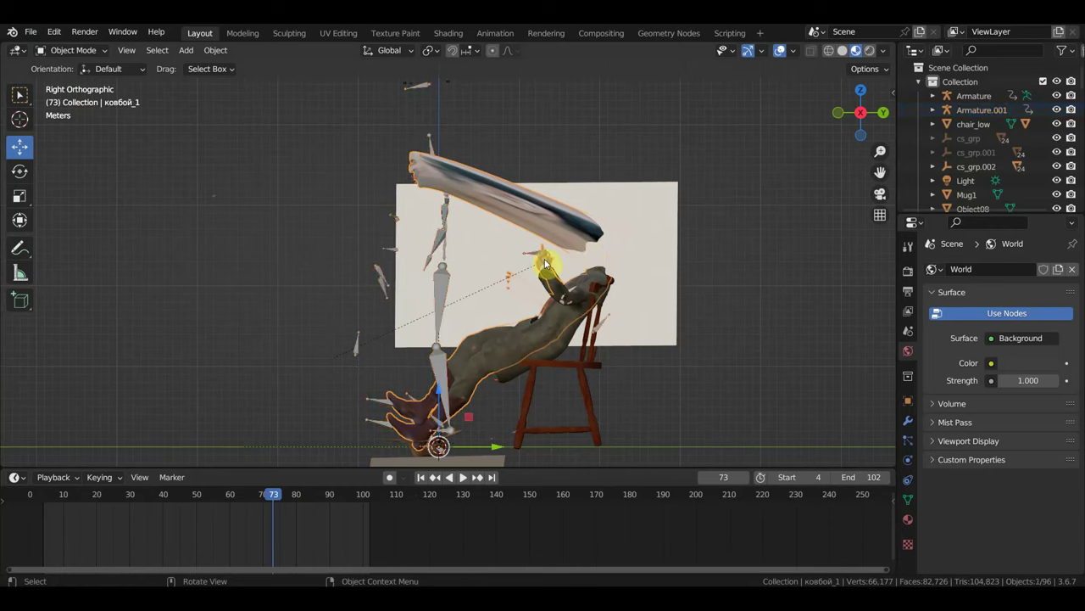
shift+click(431, 147)
key(ctrl+p)
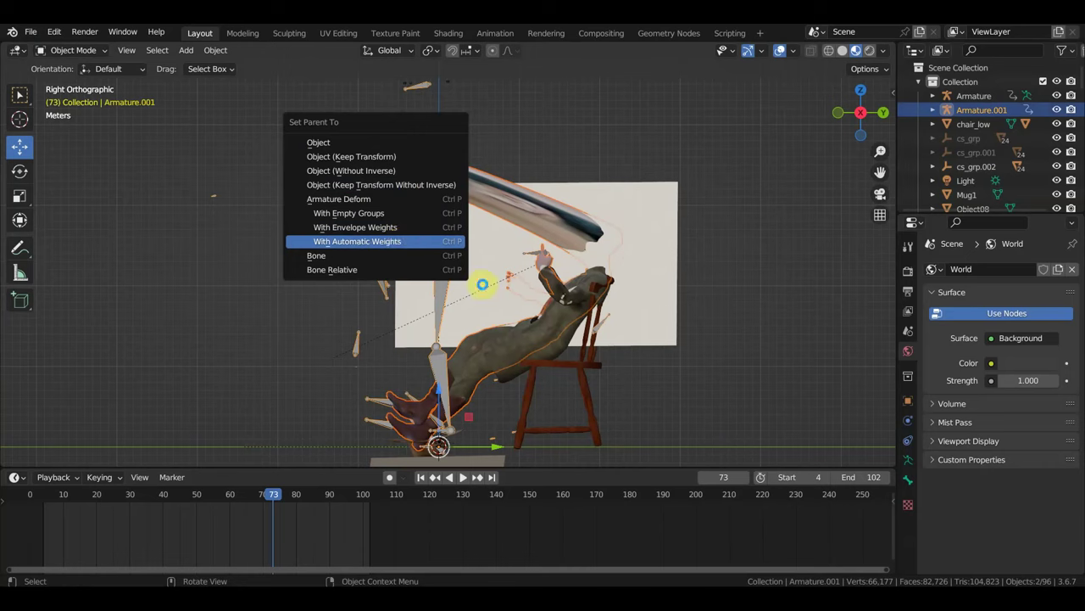
Step: Parent the cowboy mesh to Armature.001 with automatic weights, then select the deformed mesh
key(Return)
mouse_move(555, 303)
middle_down()
mouse_move(848, 305)
mouse_move(662, 308)
middle_up()
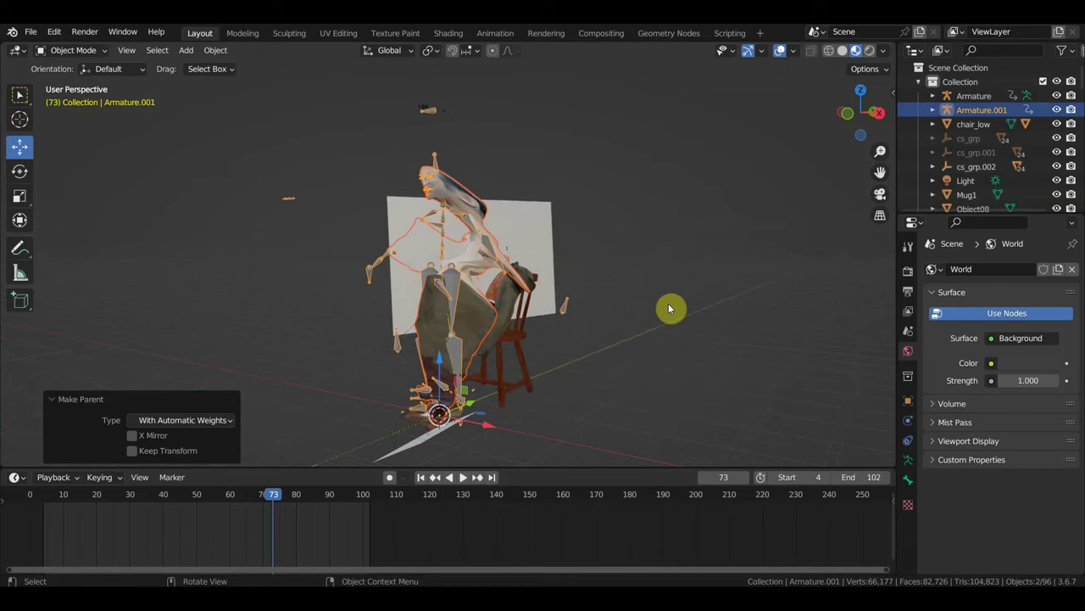
scroll(496, 278, up, 2)
scroll(502, 276, down, 1)
mouse_move(502, 276)
middle_down()
mouse_move(365, 290)
mouse_move(529, 296)
mouse_move(526, 305)
mouse_move(399, 305)
mouse_move(514, 273)
mouse_move(514, 244)
middle_up()
click(509, 201)
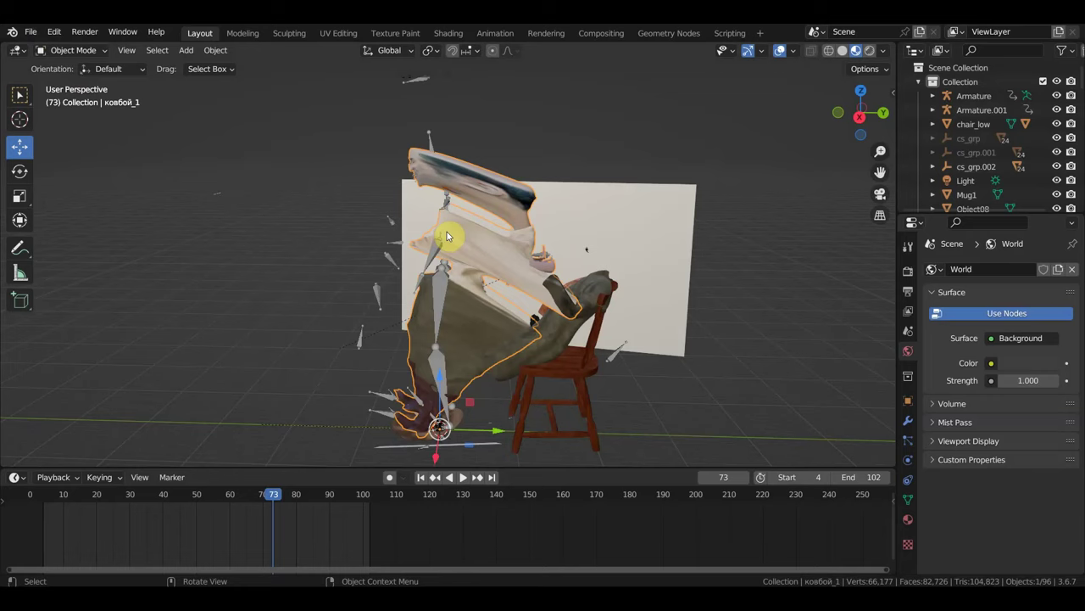
Step: Open шериф ригг курит.blend from recent files, discarding the current scene's unsaved changes
mouse_move(400, 243)
middle_down()
mouse_move(282, 224)
mouse_move(307, 235)
middle_up()
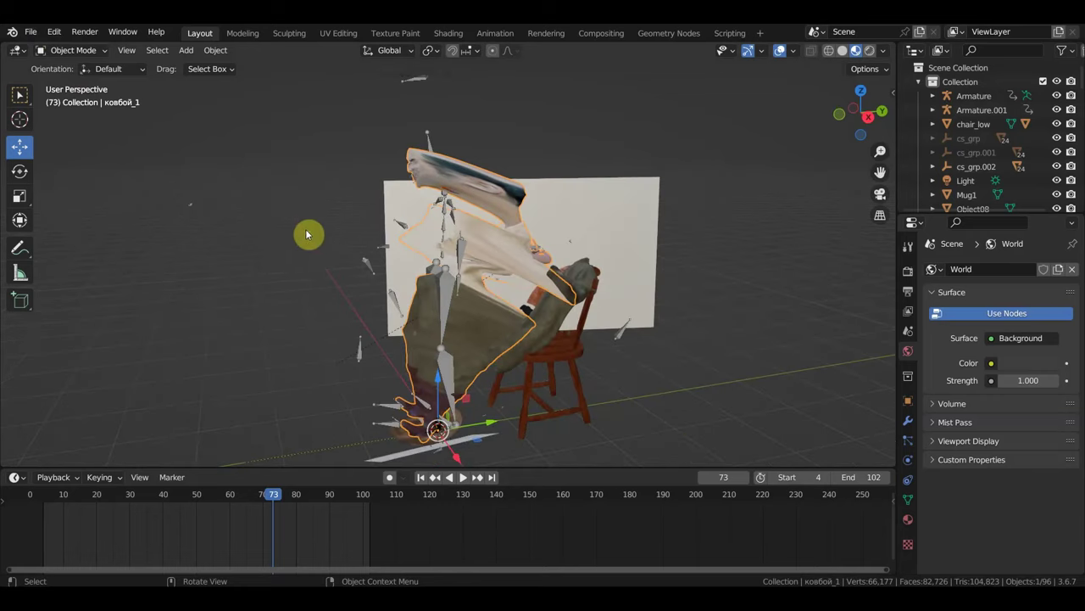
click(30, 32)
mouse_move(66, 76)
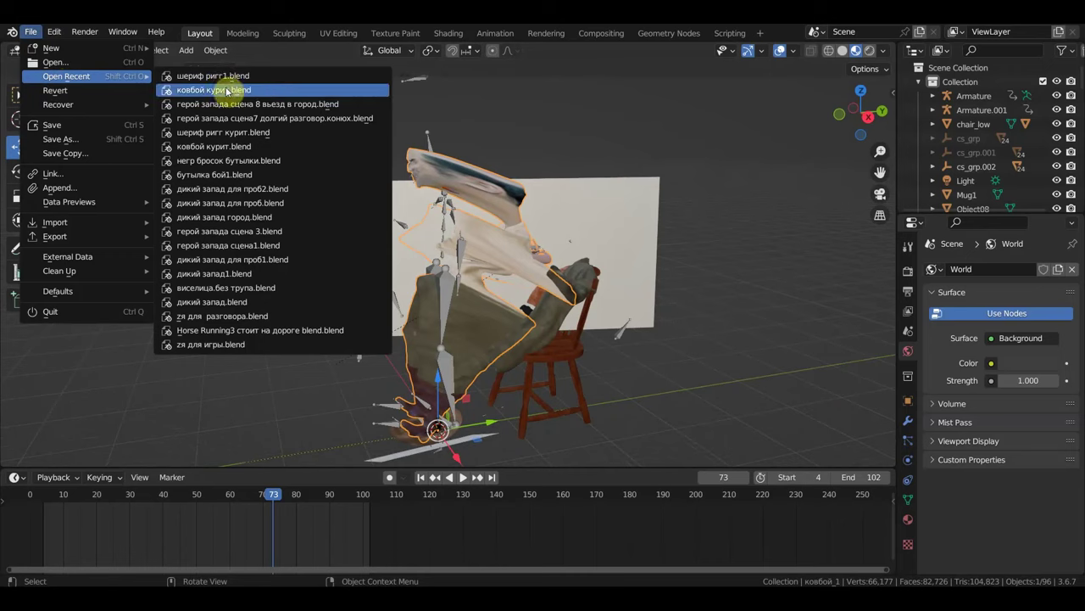
click(227, 133)
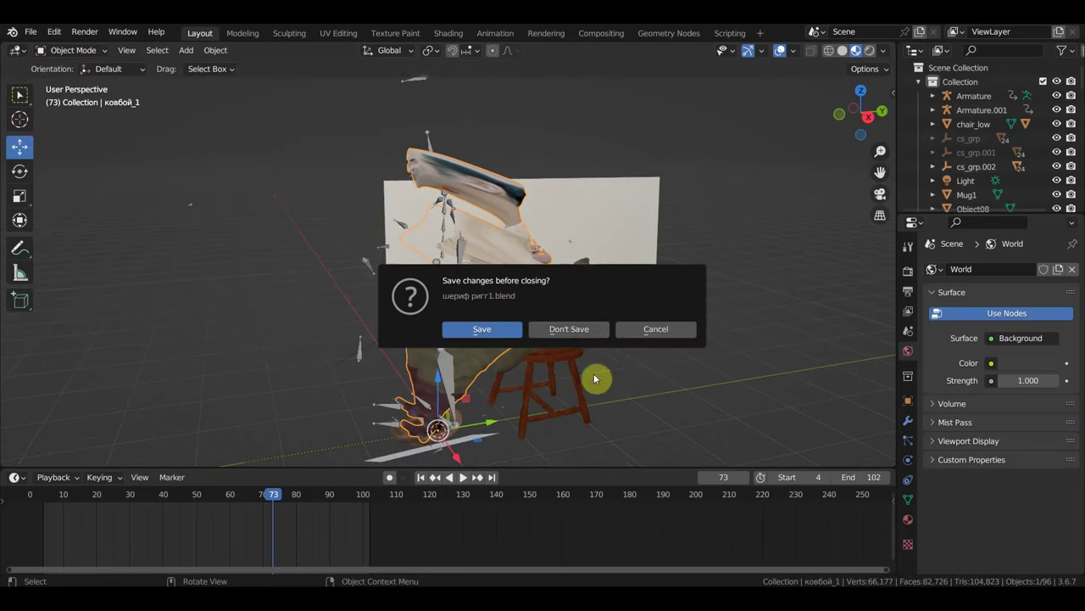
click(584, 333)
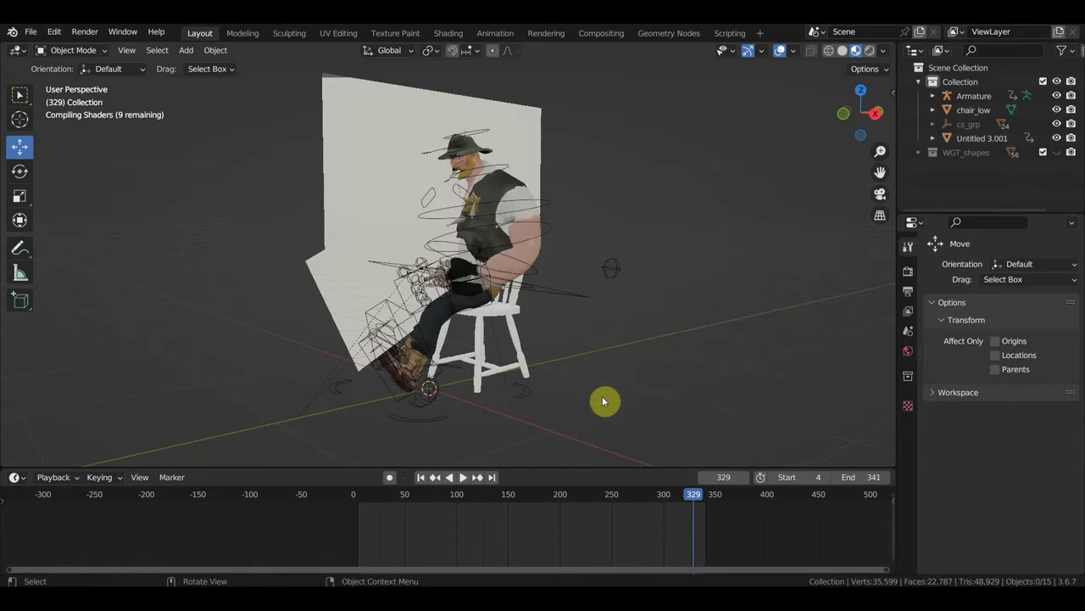
Step: Play the seated sheriff animation, then stop it at frame 5
mouse_move(570, 386)
middle_down()
mouse_move(515, 371)
mouse_move(523, 364)
mouse_move(480, 365)
mouse_move(570, 352)
mouse_move(591, 365)
middle_up()
key(space)
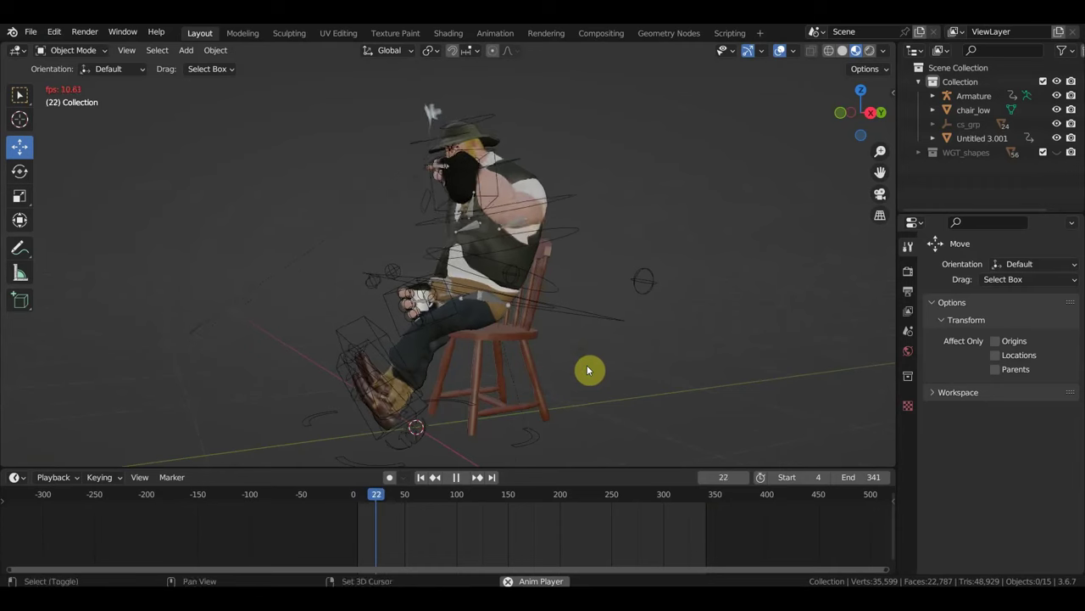
key(space)
click(360, 495)
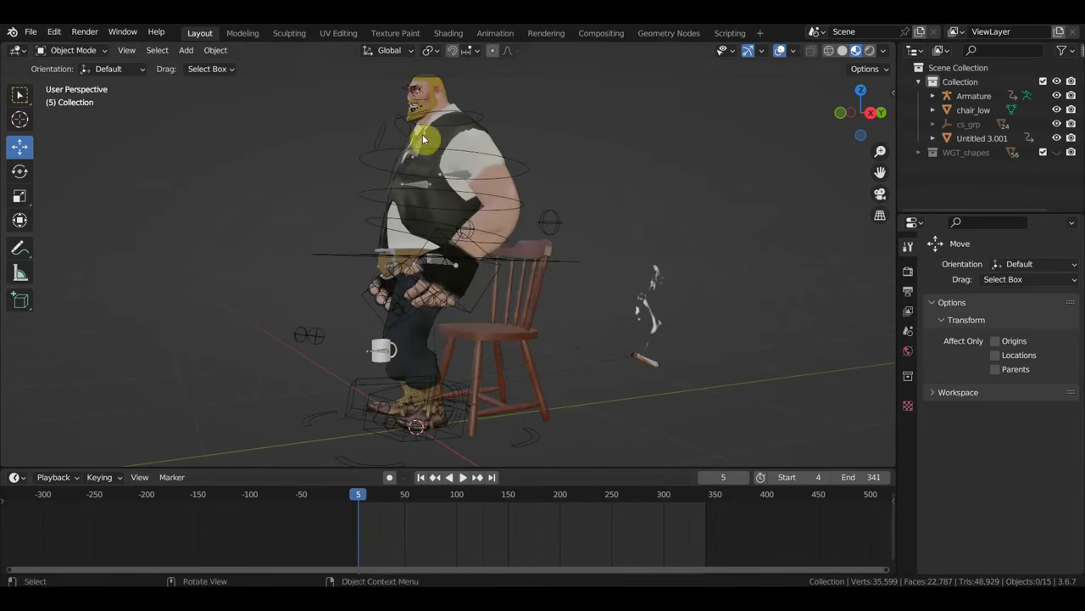
Step: Select the sheriff's armature and switch it into Pose Mode
scroll(387, 521, up, 1)
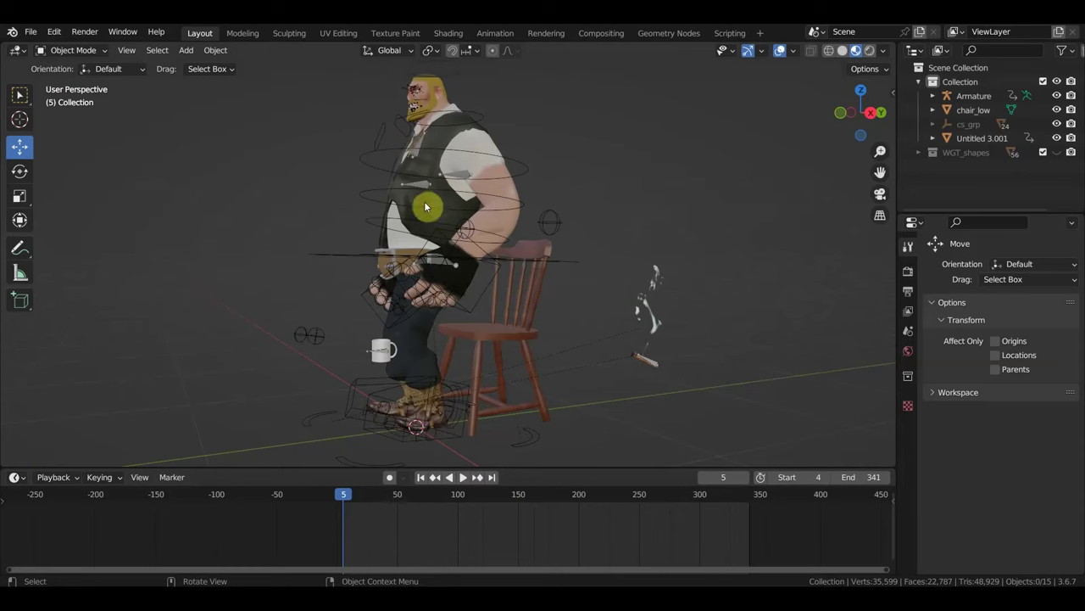
click(419, 185)
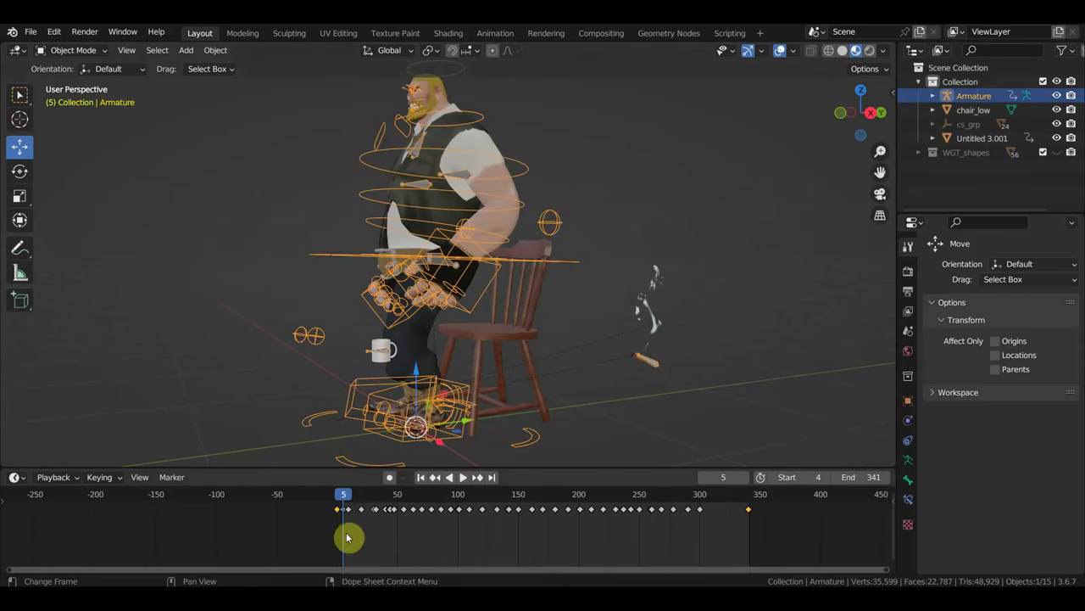
click(70, 50)
click(73, 97)
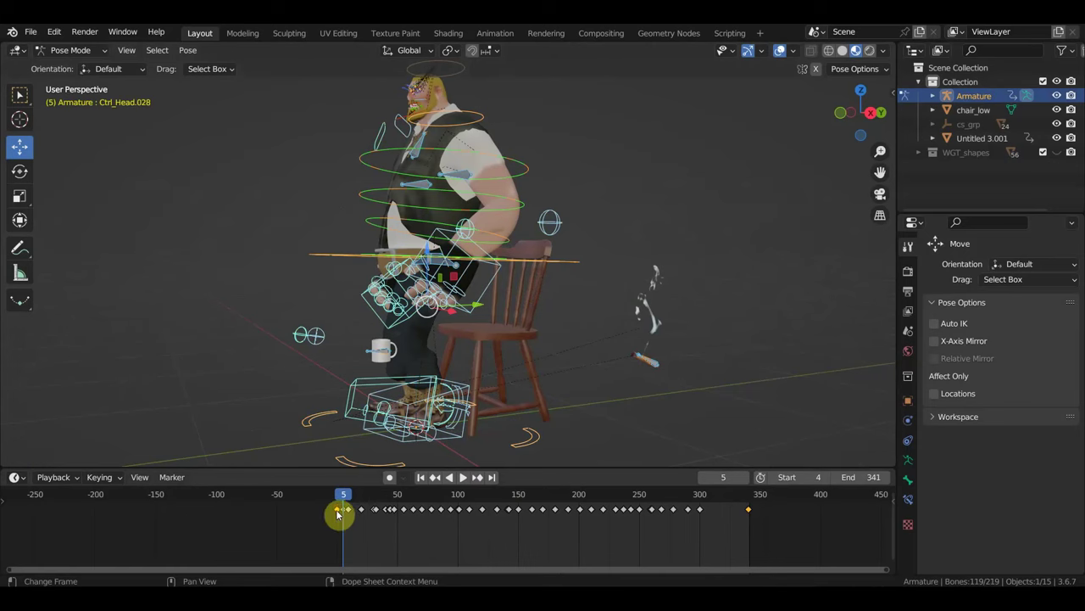
Step: Scrub to frame 79, hide overlays and zoom in to inspect the hands holding the mug and cigar
drag(331, 510, 434, 509)
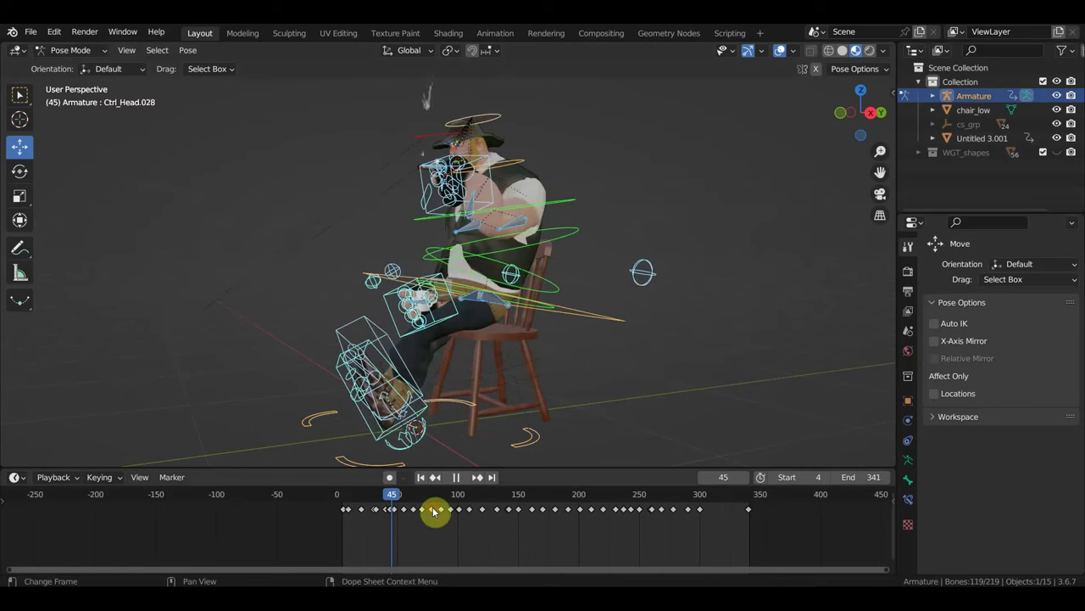
click(780, 51)
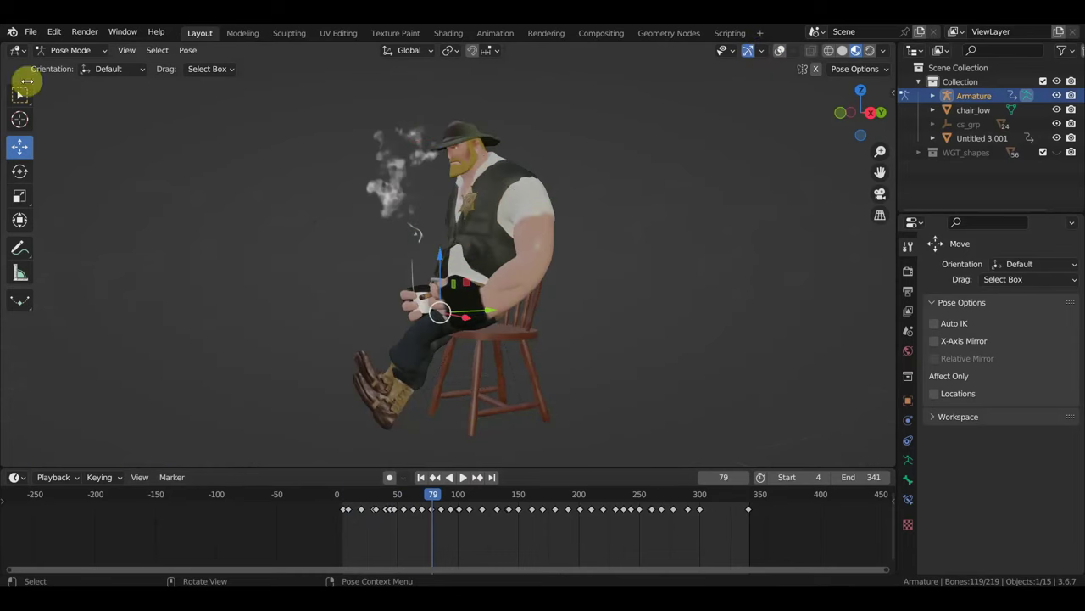
key(w)
mouse_move(489, 382)
middle_down()
mouse_move(595, 339)
mouse_move(423, 371)
middle_up()
scroll(594, 338, up, 1)
scroll(544, 350, up, 4)
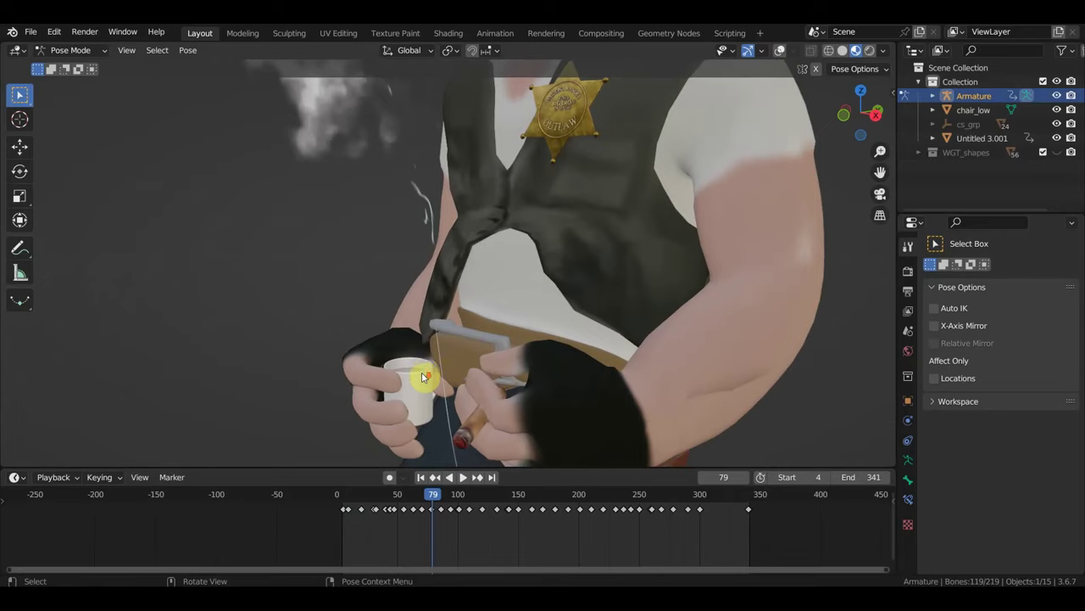
scroll(422, 376, down, 4)
mouse_move(540, 356)
middle_down()
mouse_move(625, 351)
mouse_move(591, 351)
mouse_move(664, 327)
mouse_move(447, 348)
middle_up()
scroll(602, 332, down, 3)
scroll(617, 341, down, 2)
Step: Deselect all bones, show overlays again and return the armature to Object Mode
click(379, 170)
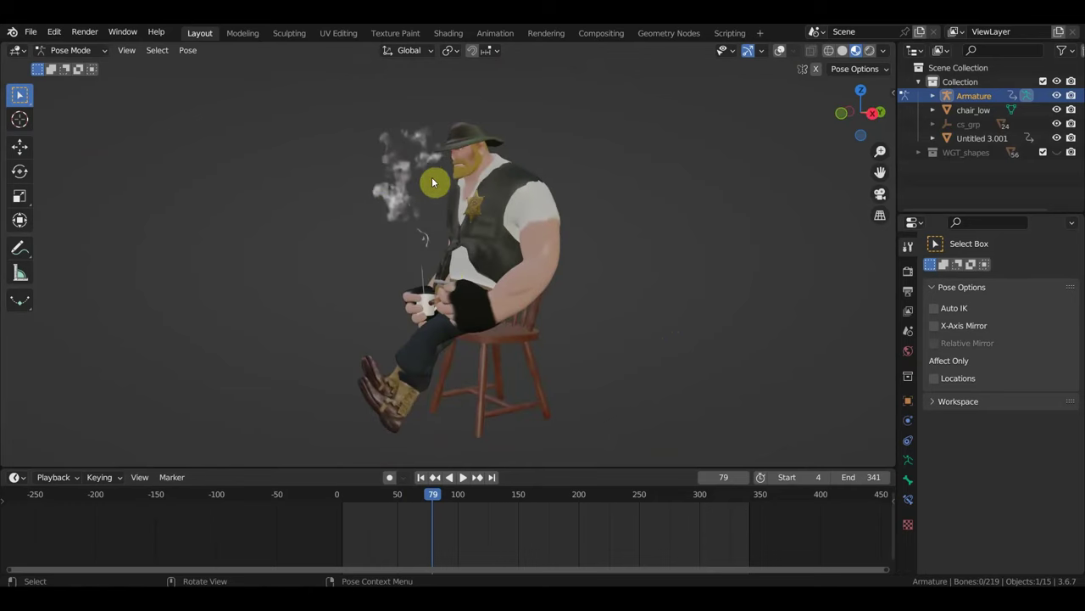
click(780, 51)
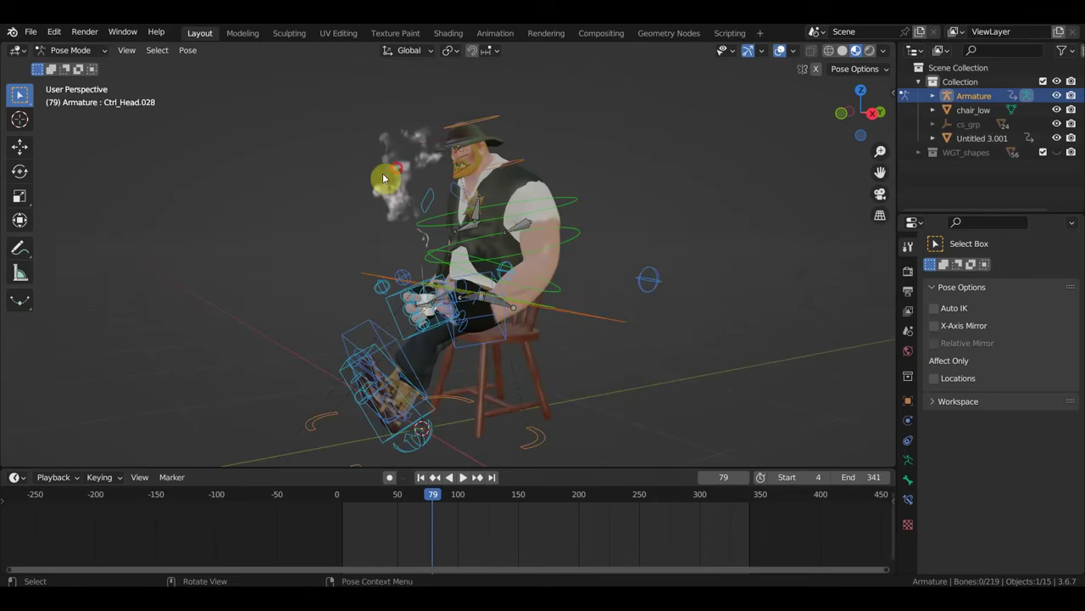
middle_drag(523, 227, 500, 241)
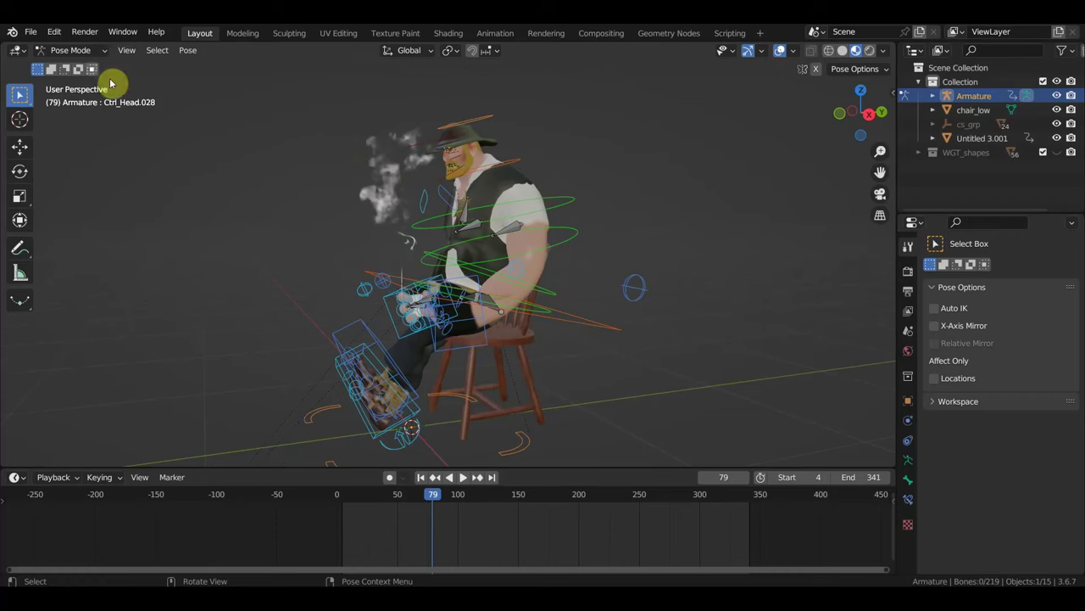
click(72, 51)
click(74, 66)
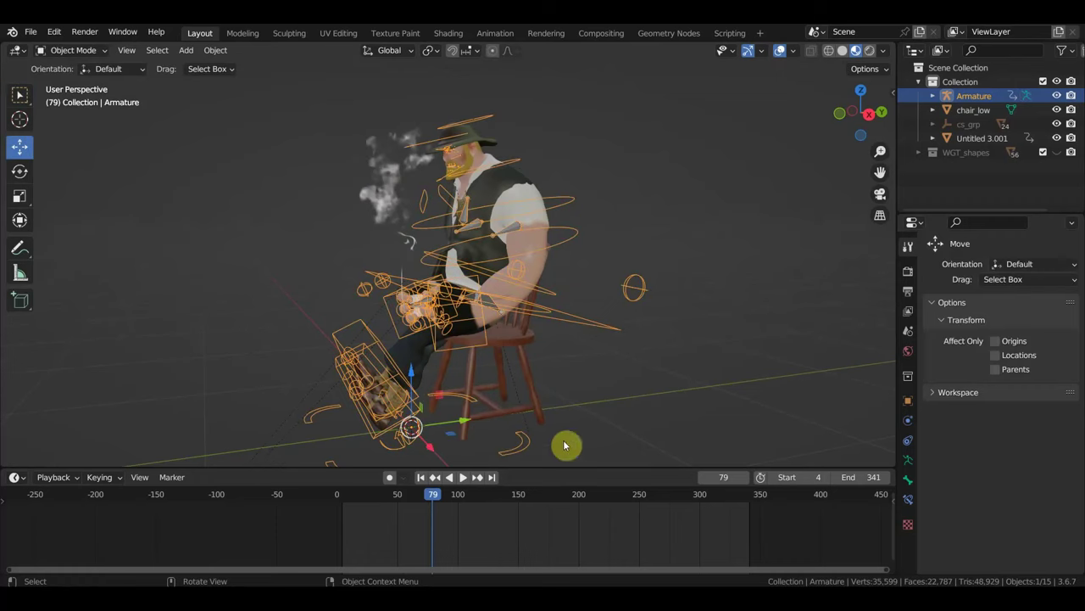
Step: Hide overlays, play and scrub toward frame 328, and reposition the whole rig
click(780, 51)
key(space)
mouse_move(562, 510)
mouse_down()
mouse_move(747, 532)
mouse_move(412, 501)
mouse_move(496, 501)
mouse_move(747, 530)
mouse_move(436, 514)
mouse_move(338, 497)
mouse_up()
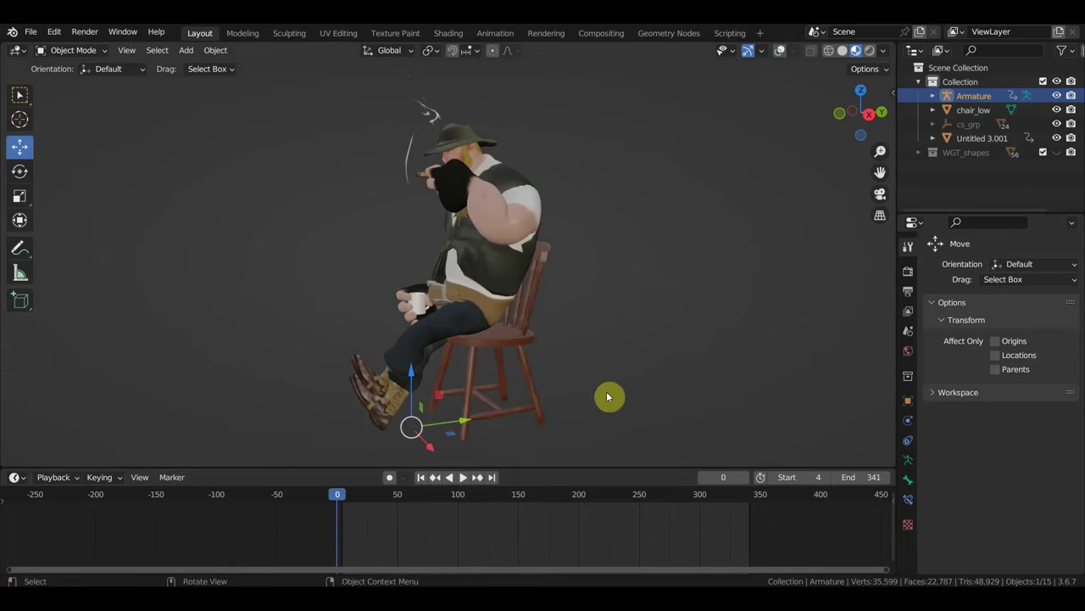
key(g)
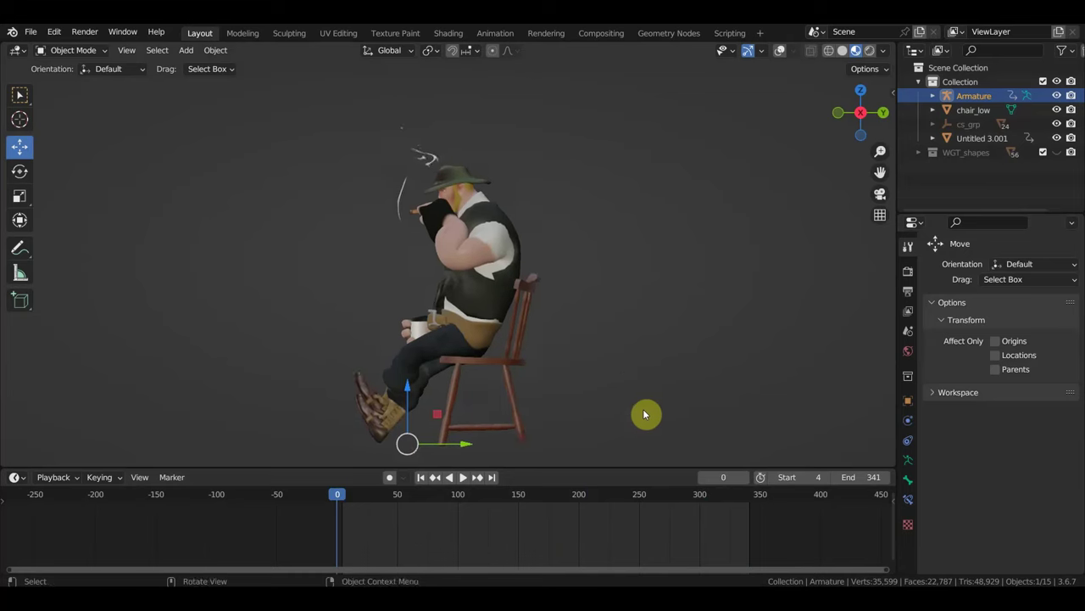
click(699, 414)
Step: Replay the animation from a front three-quarter view and scrub back through the first smoke frames
key(space)
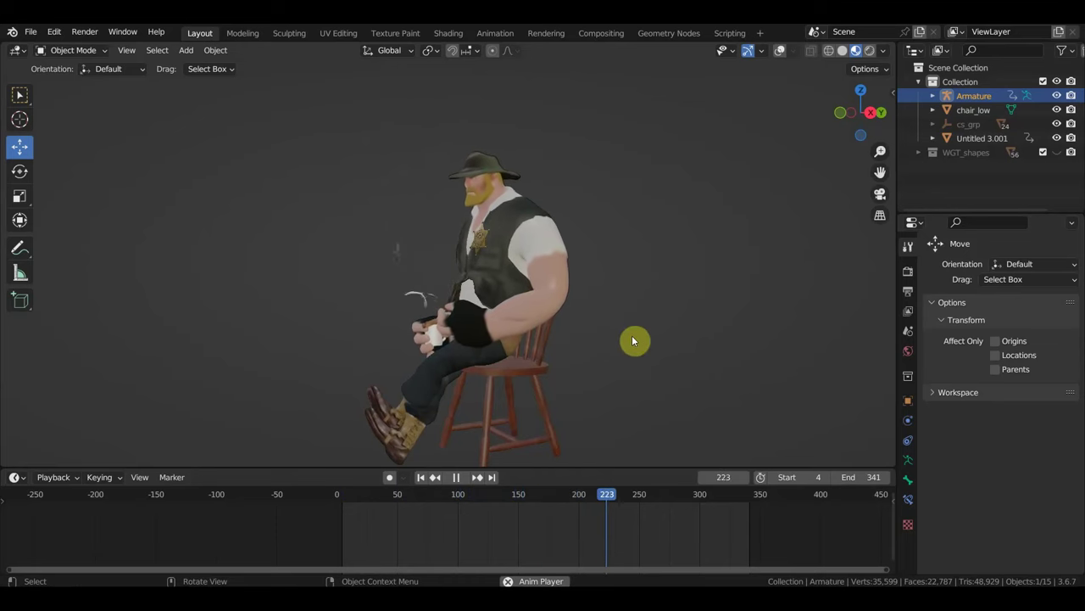
middle_drag(644, 331, 806, 337)
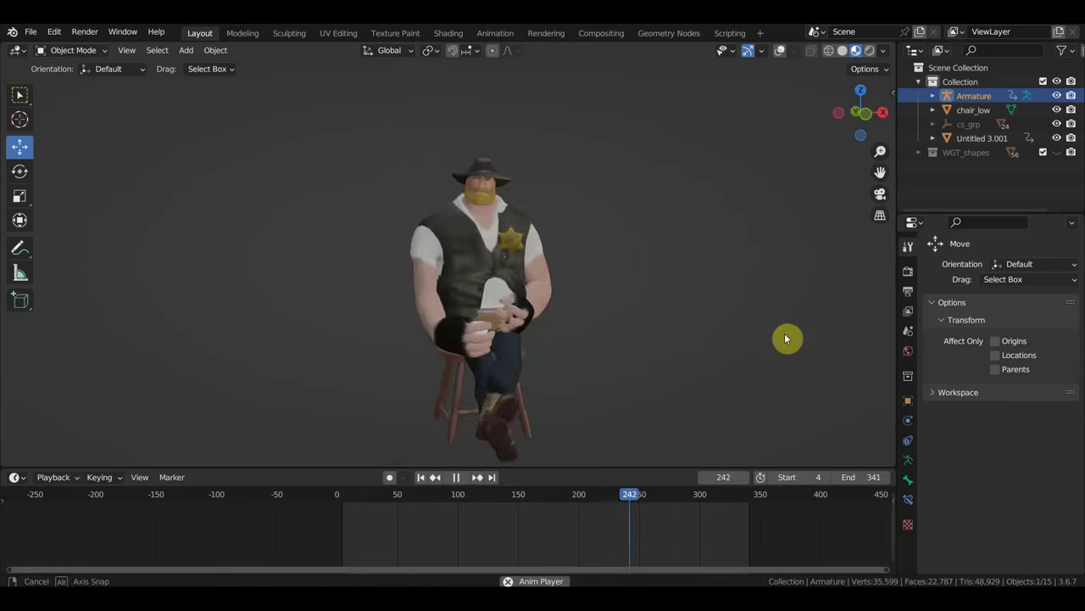
middle_drag(807, 338, 741, 331)
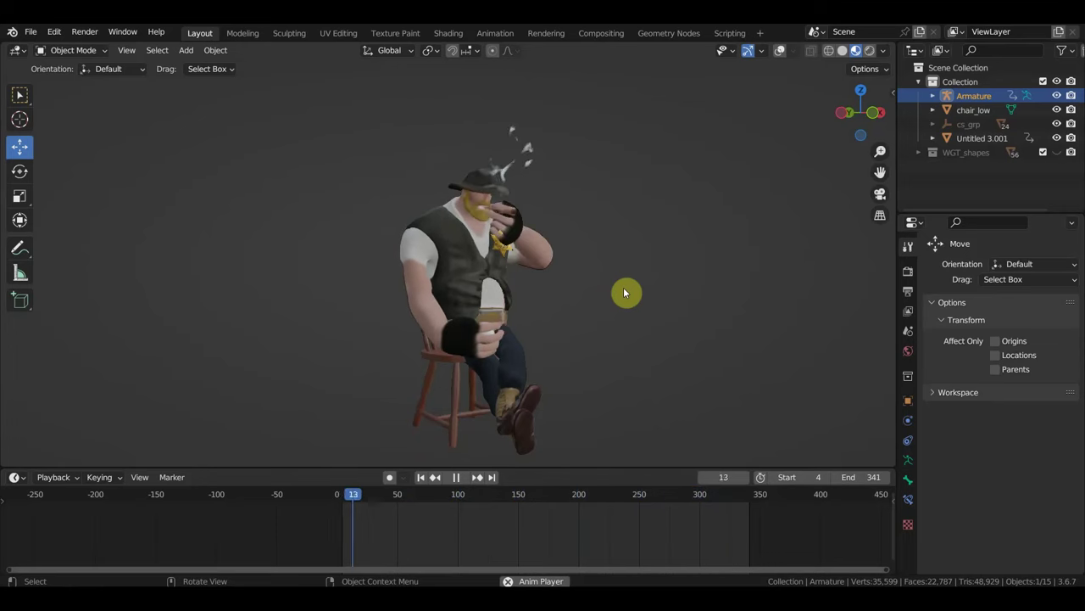
click(348, 498)
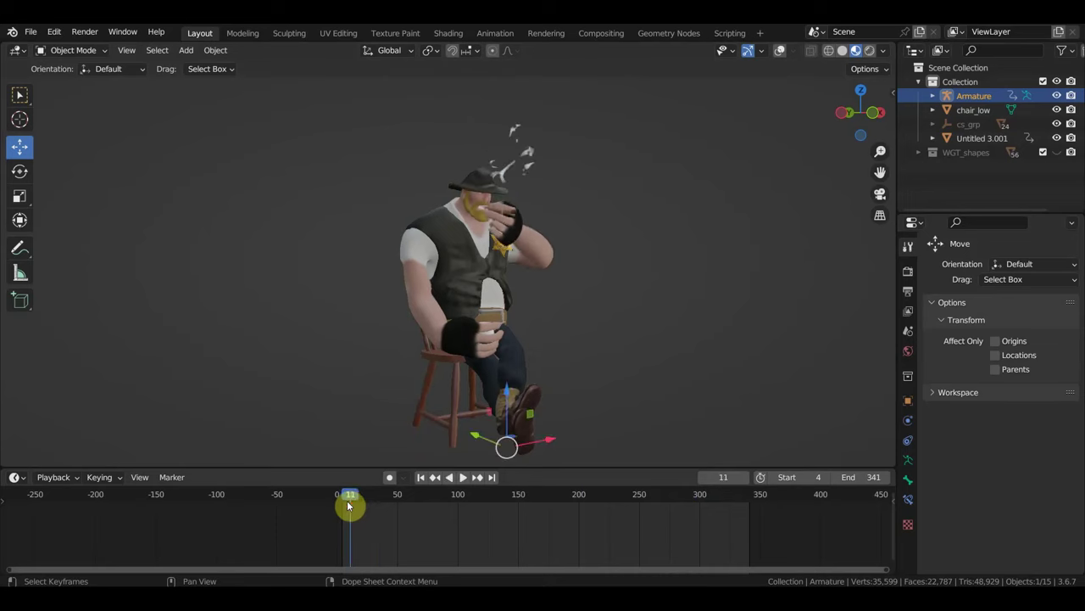
mouse_move(352, 498)
mouse_down()
mouse_move(338, 498)
mouse_move(751, 519)
mouse_up()
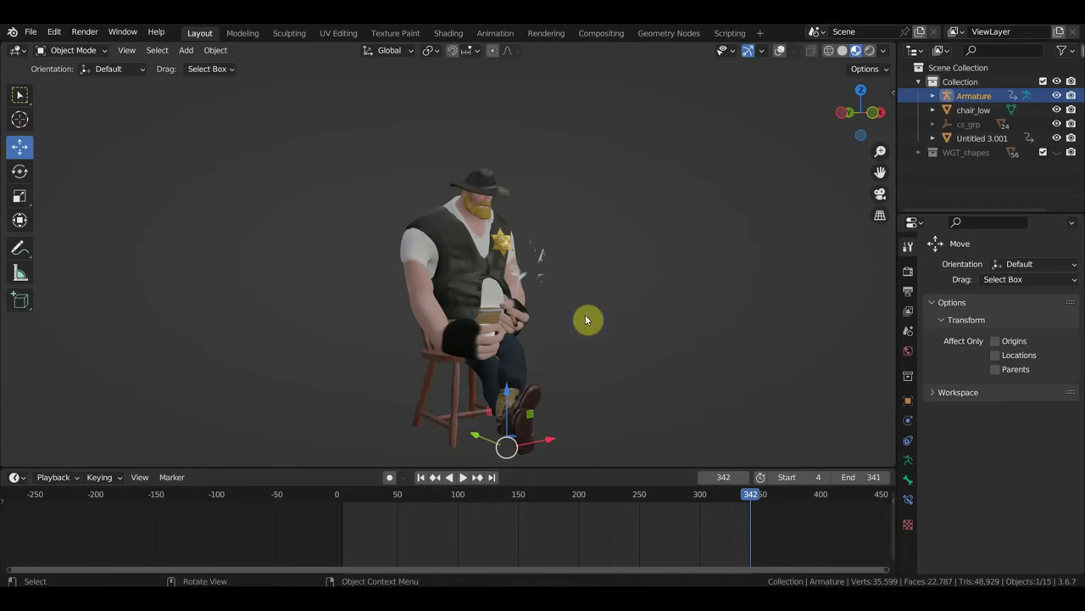
mouse_move(586, 320)
ctrl+middle_down()
mouse_move(620, 277)
mouse_move(504, 271)
ctrl+middle_up()
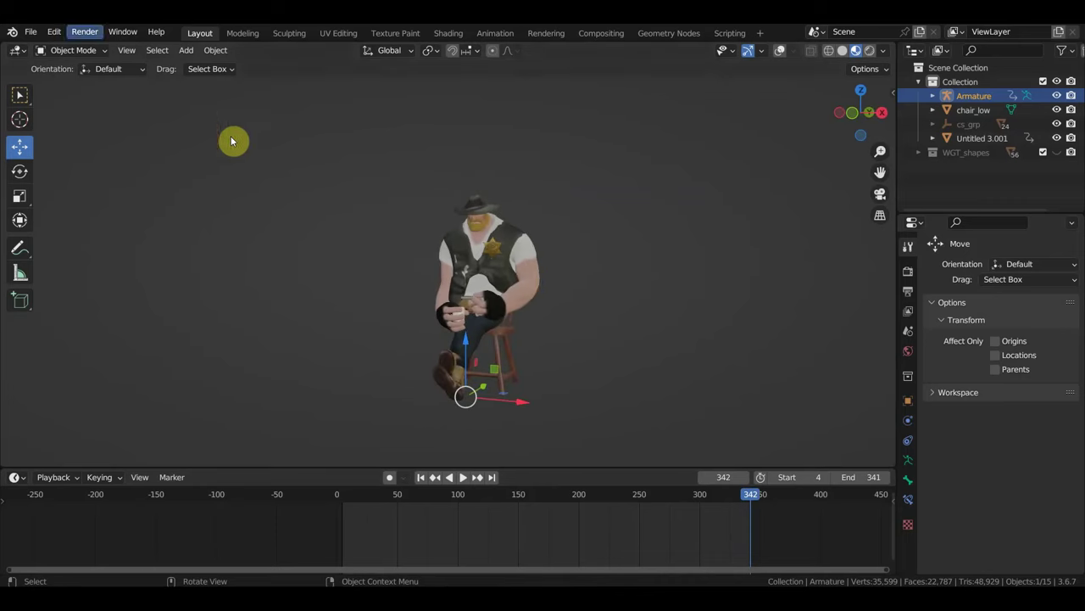
click(30, 31)
Step: Save шериф ригг курит.blend, select the smoke object Untitled 3.001 and orbit to a side view
click(51, 125)
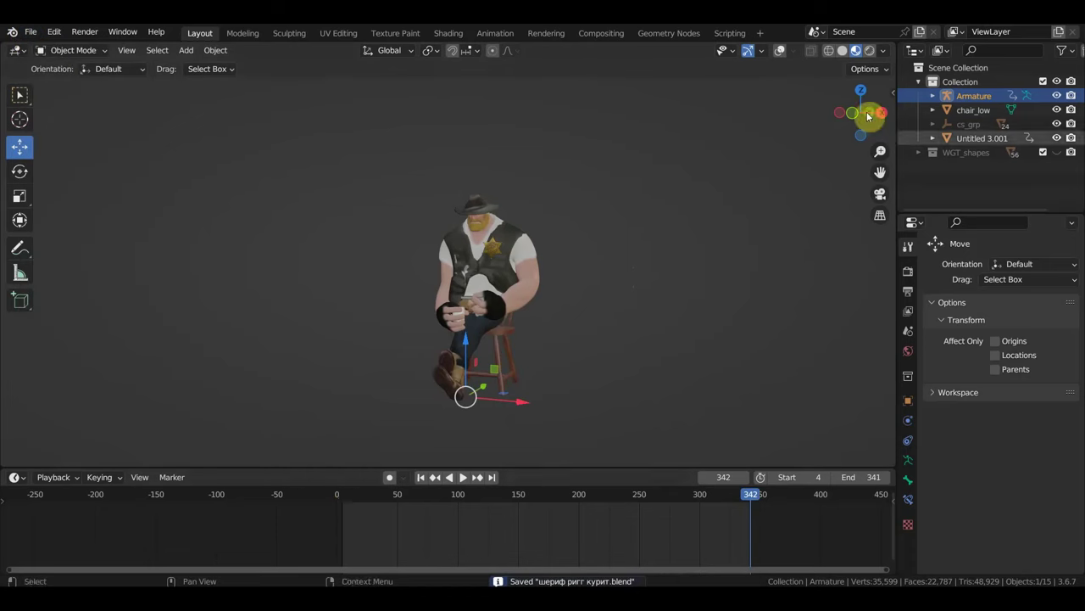
click(977, 137)
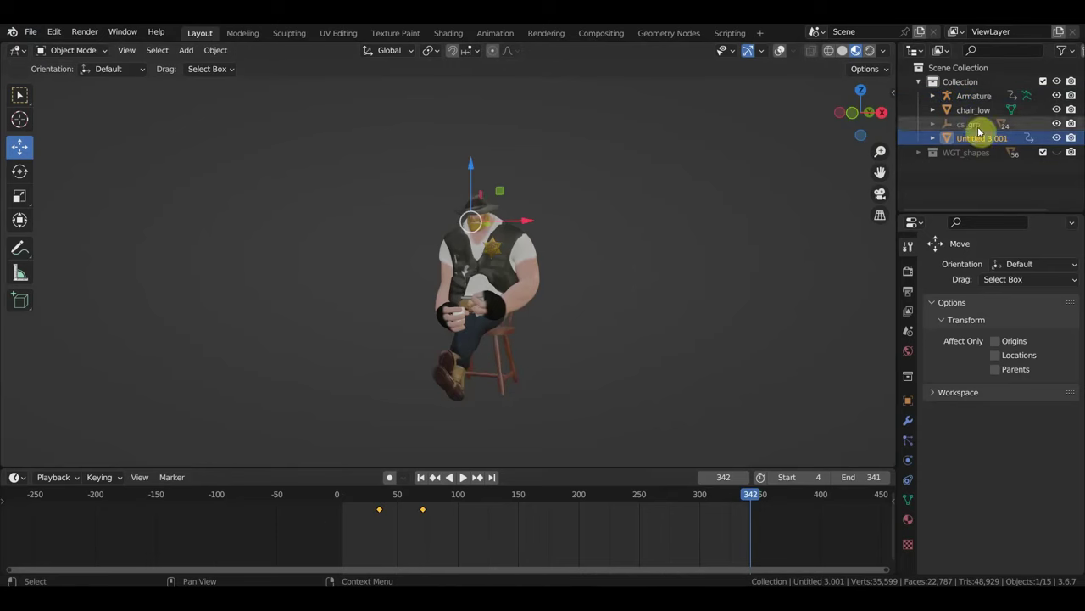
middle_drag(599, 199, 477, 201)
scroll(525, 249, up, 2)
middle_drag(525, 249, 480, 252)
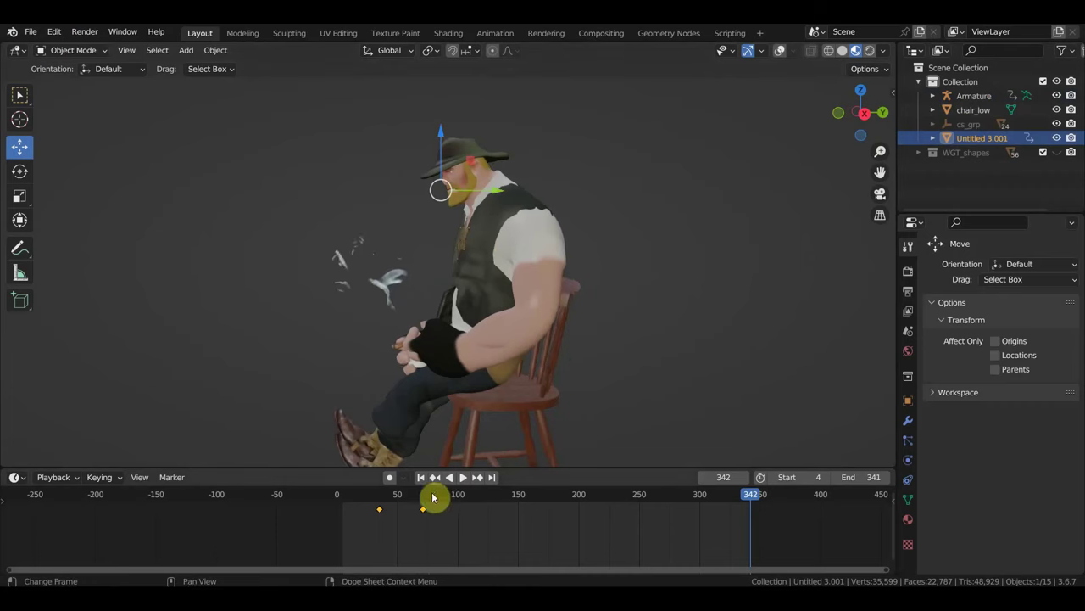
Step: Play and scrub the animation to frame 67 showing the smoke puff, then show overlays again
key(space)
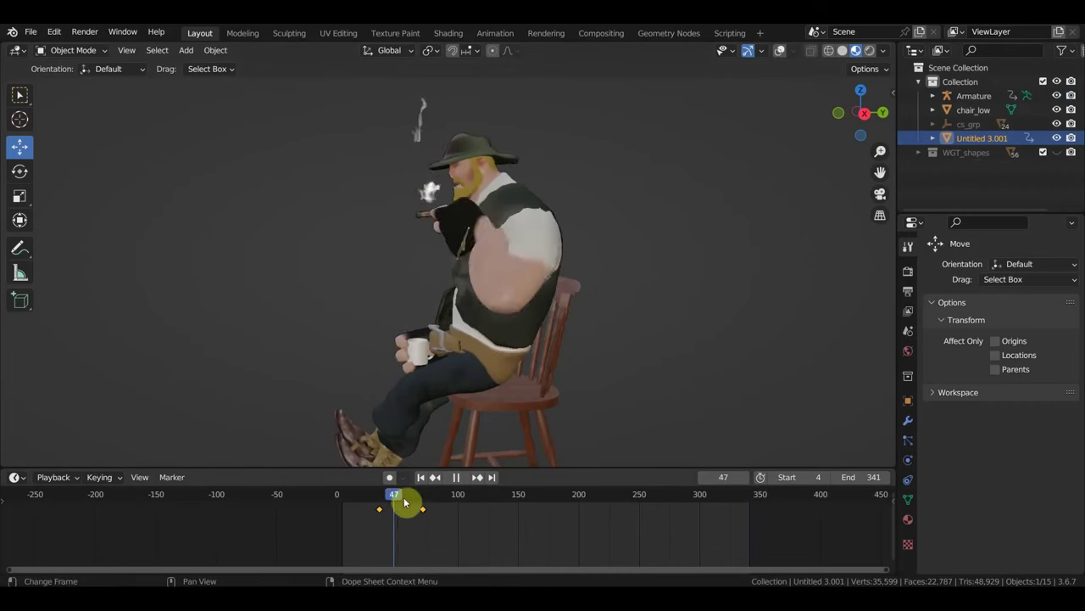
drag(405, 502, 394, 499)
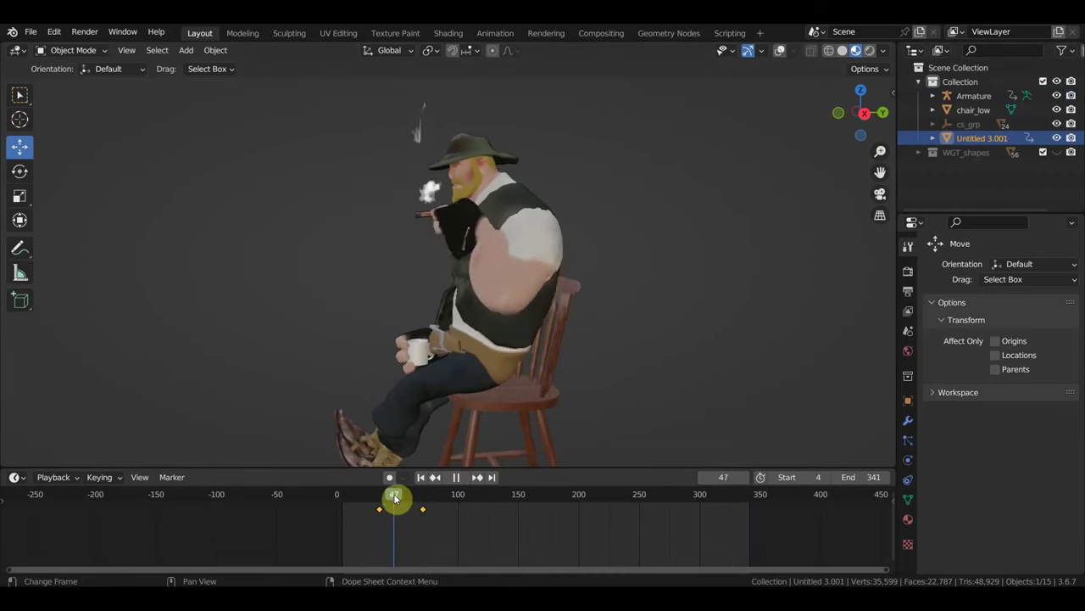
drag(395, 499, 419, 499)
click(461, 419)
mouse_move(463, 419)
middle_down()
mouse_move(504, 332)
mouse_move(485, 246)
middle_up()
click(781, 51)
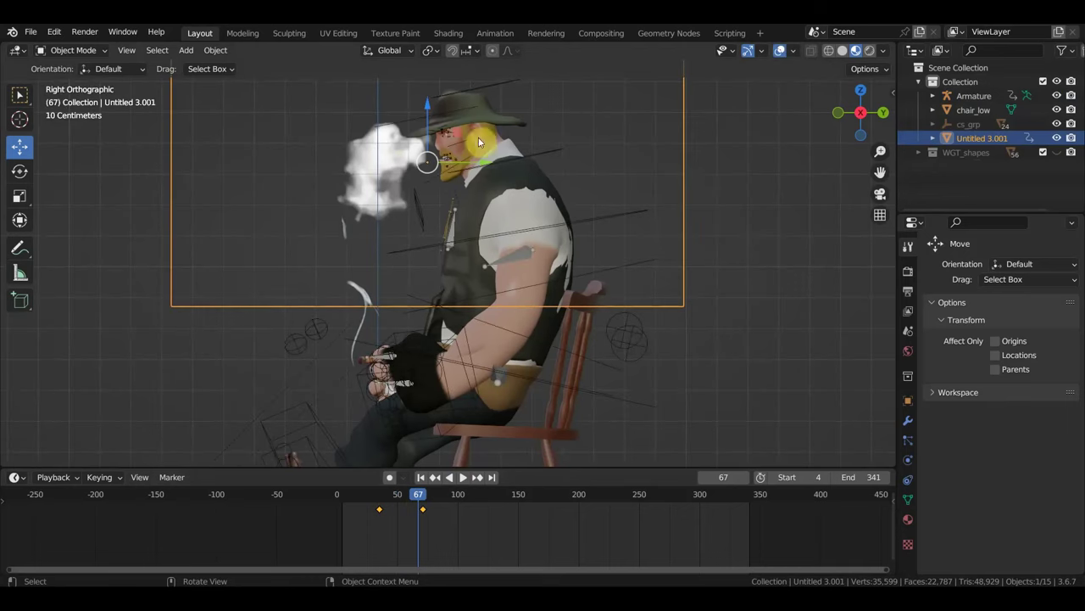
Step: At frame 71, nudge the smoke plane along Y and down, then preview the smoke playback
click(379, 504)
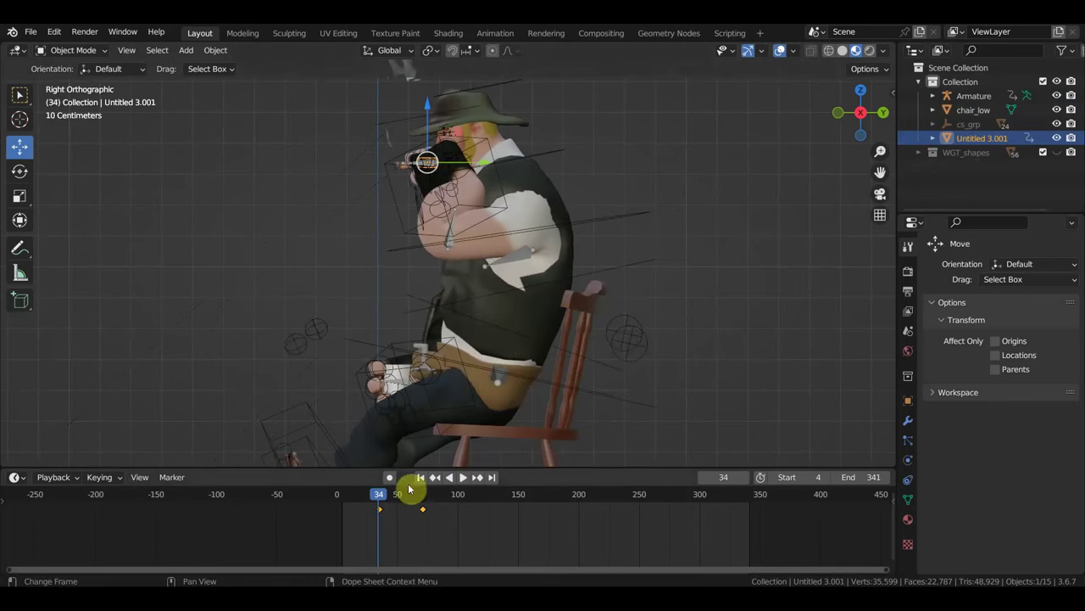
click(424, 504)
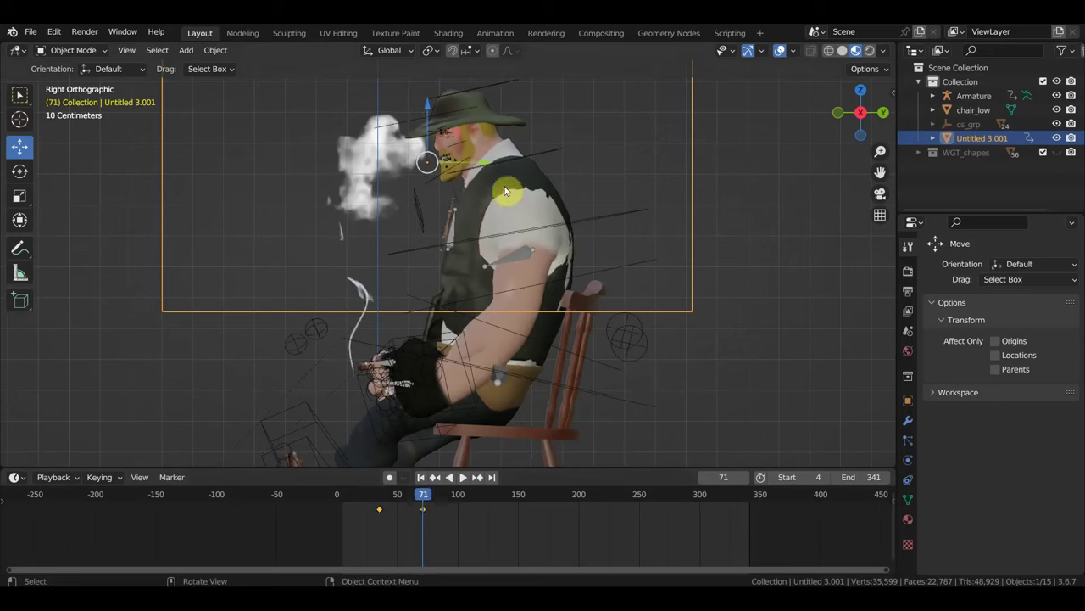
drag(483, 174, 493, 168)
drag(444, 107, 443, 124)
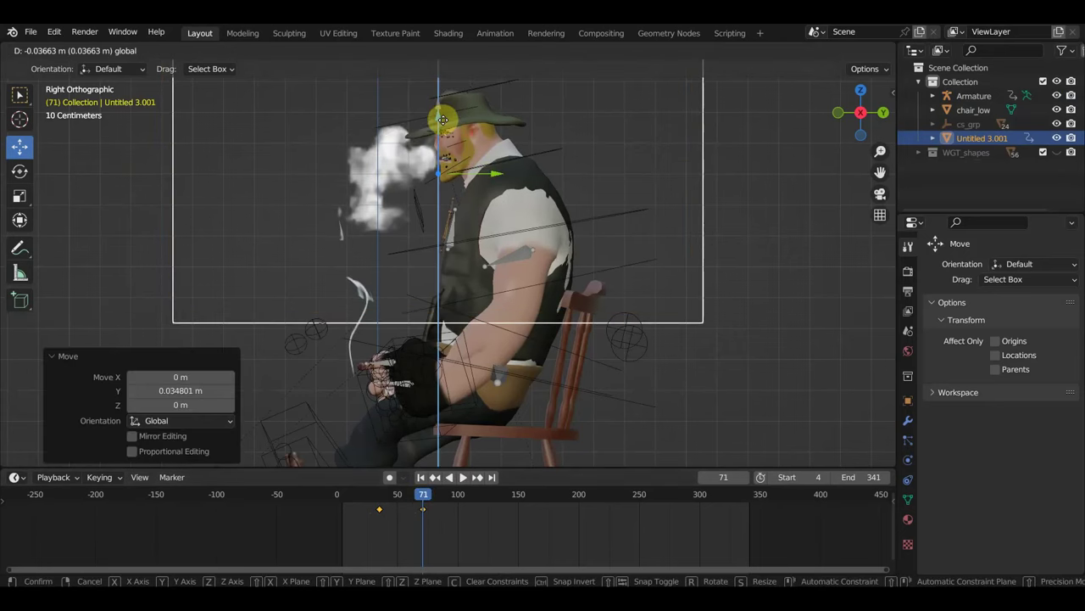
key(space)
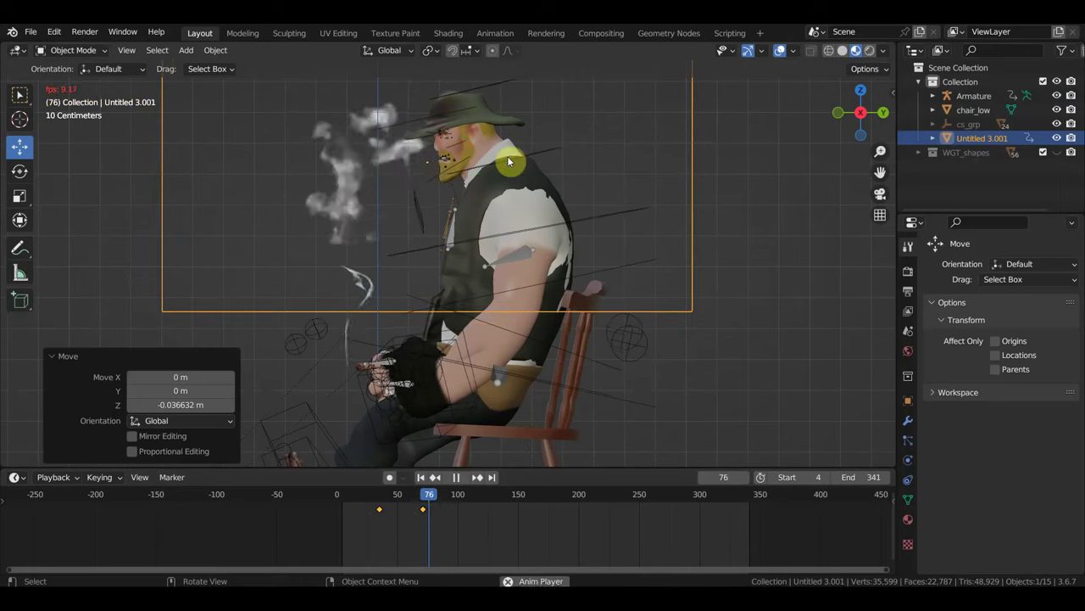
mouse_move(436, 502)
mouse_down()
mouse_move(375, 500)
mouse_move(425, 503)
mouse_up()
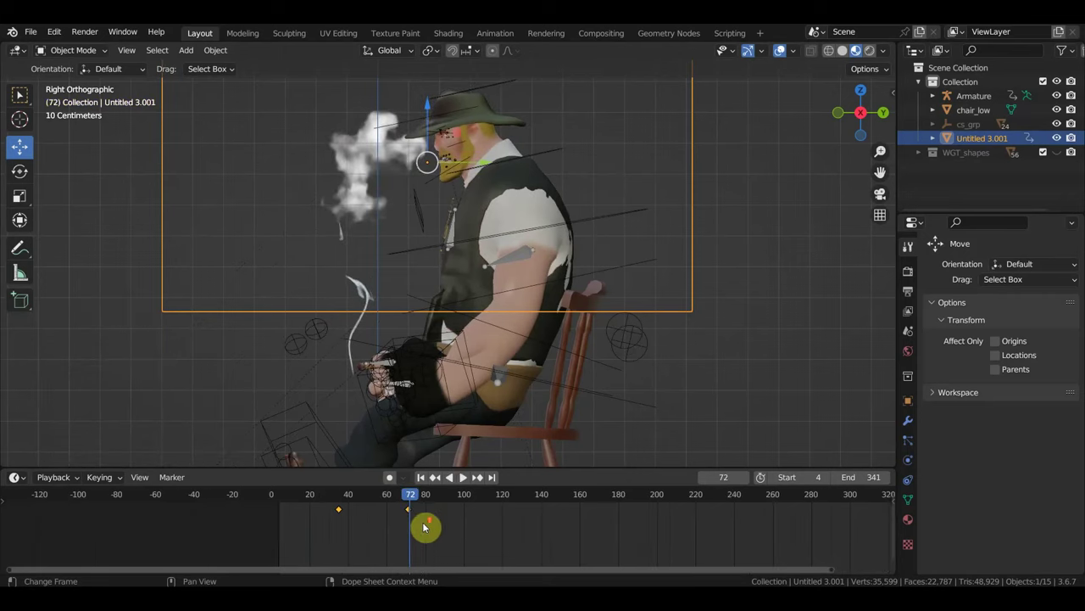
scroll(399, 524, up, 5)
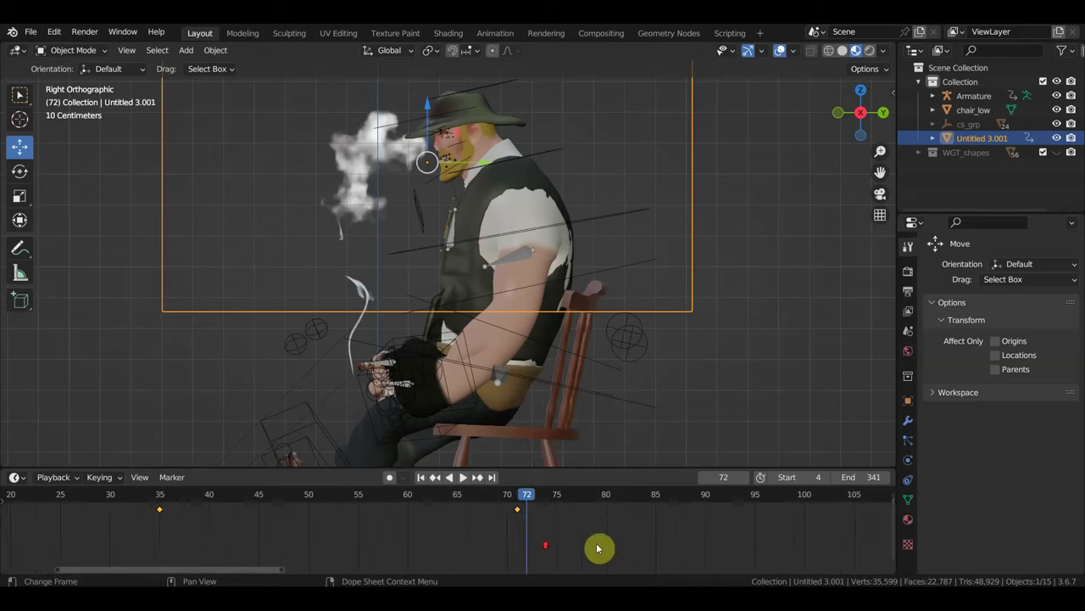
scroll(599, 548, up, 3)
click(569, 498)
key(space)
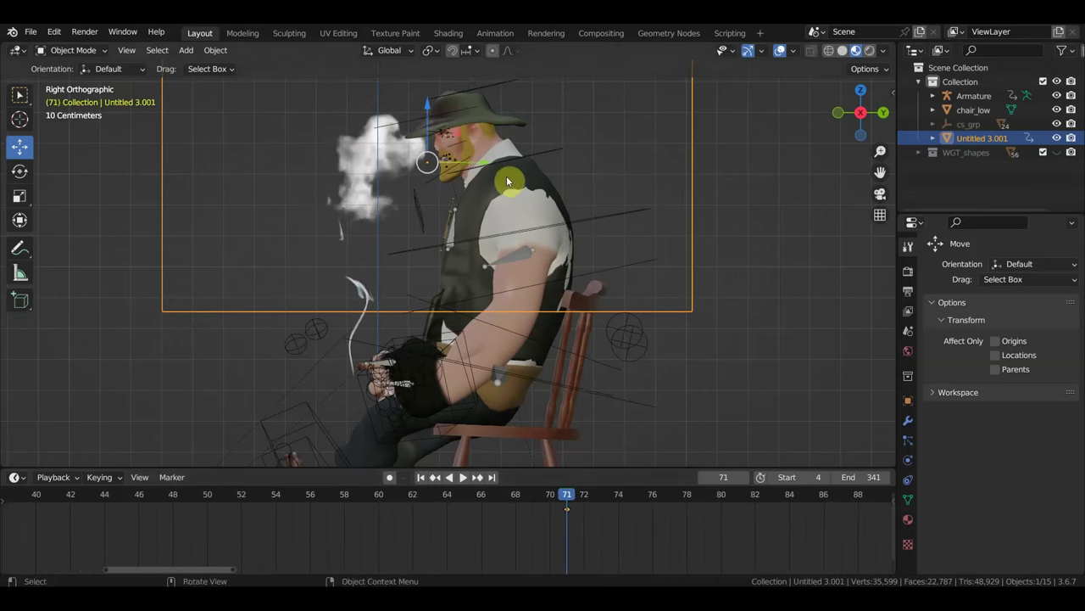
Step: Move the smoke plane beside the mouth and key its location, rotation and scale at frame 71
key(g)
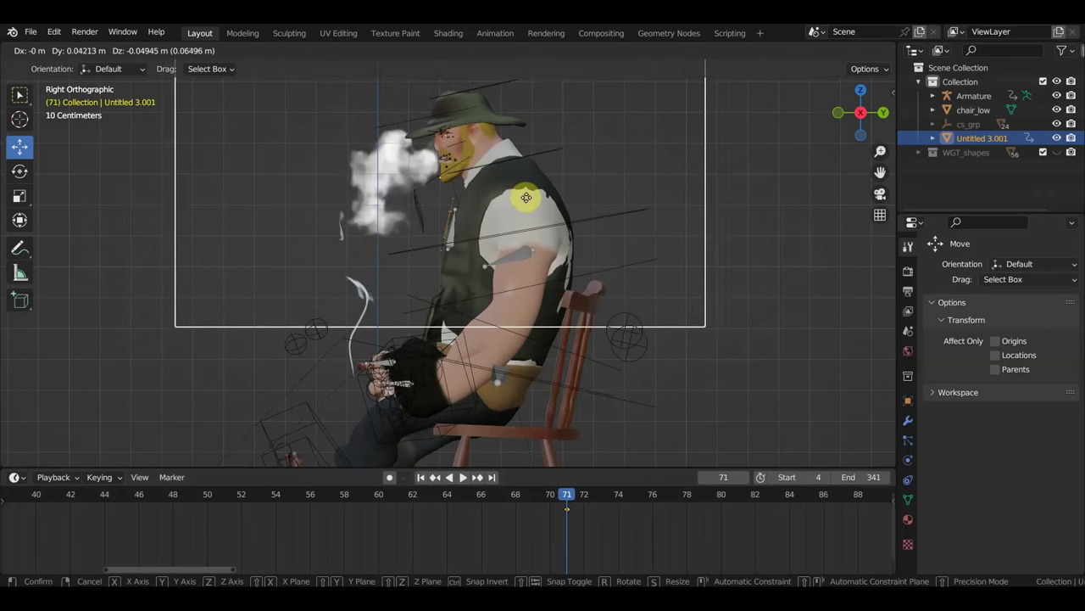
click(526, 199)
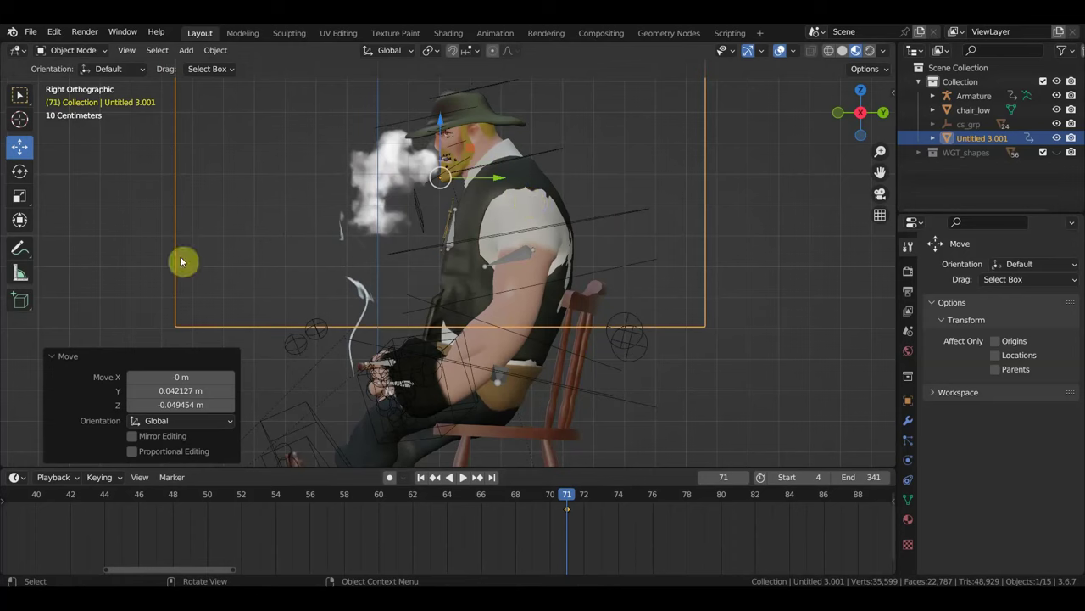
key(i)
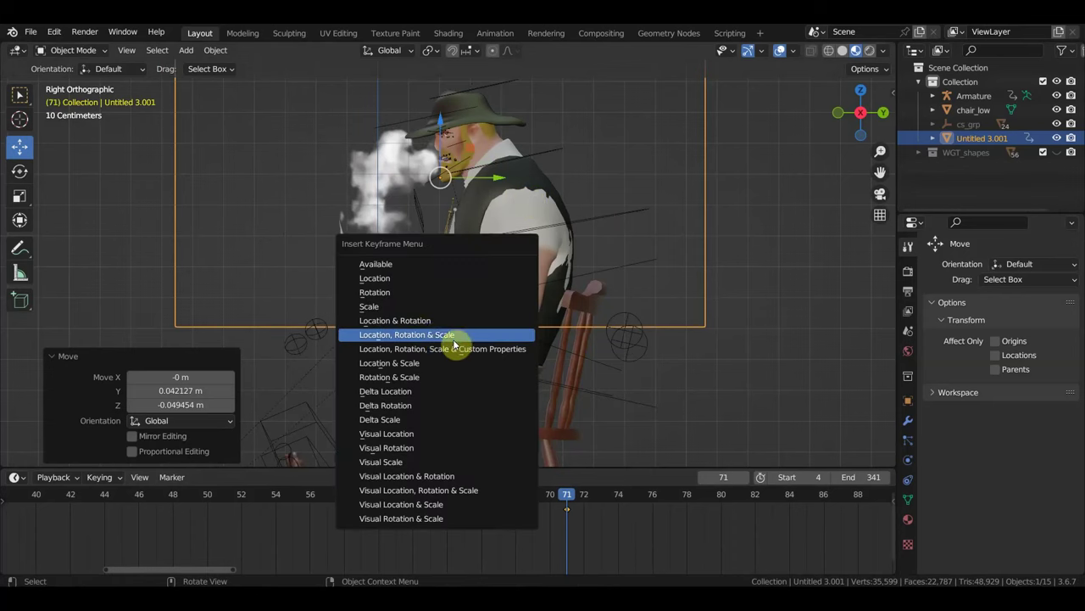
click(442, 335)
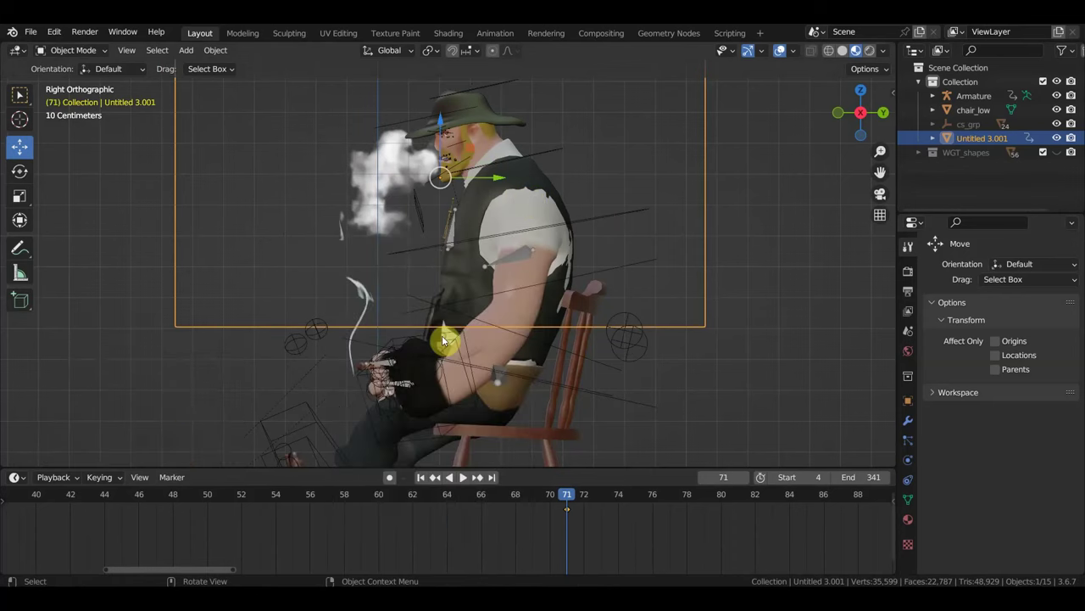
Step: Drag the smoke plane's earlier frame 35 key in the timeline to around frame 68
mouse_move(585, 488)
mouse_down()
mouse_move(193, 469)
mouse_move(79, 432)
mouse_move(245, 475)
mouse_up()
scroll(278, 542, down, 2)
middle_drag(309, 530, 525, 552)
mouse_move(283, 501)
mouse_down()
mouse_move(322, 475)
mouse_move(286, 497)
mouse_move(581, 537)
mouse_move(763, 544)
mouse_move(584, 528)
mouse_move(702, 544)
mouse_up()
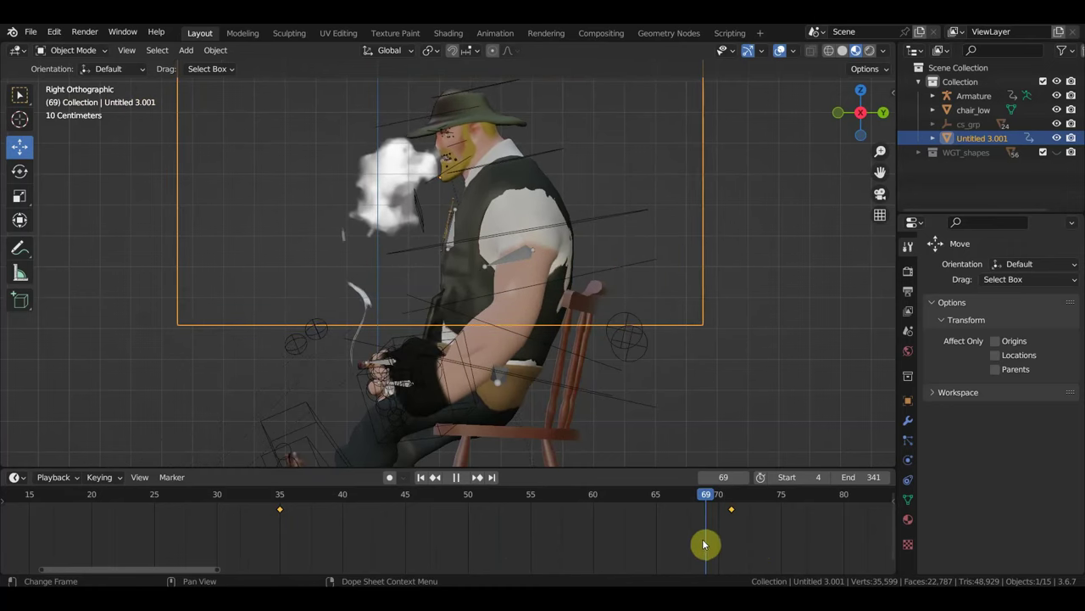
drag(703, 547, 703, 547)
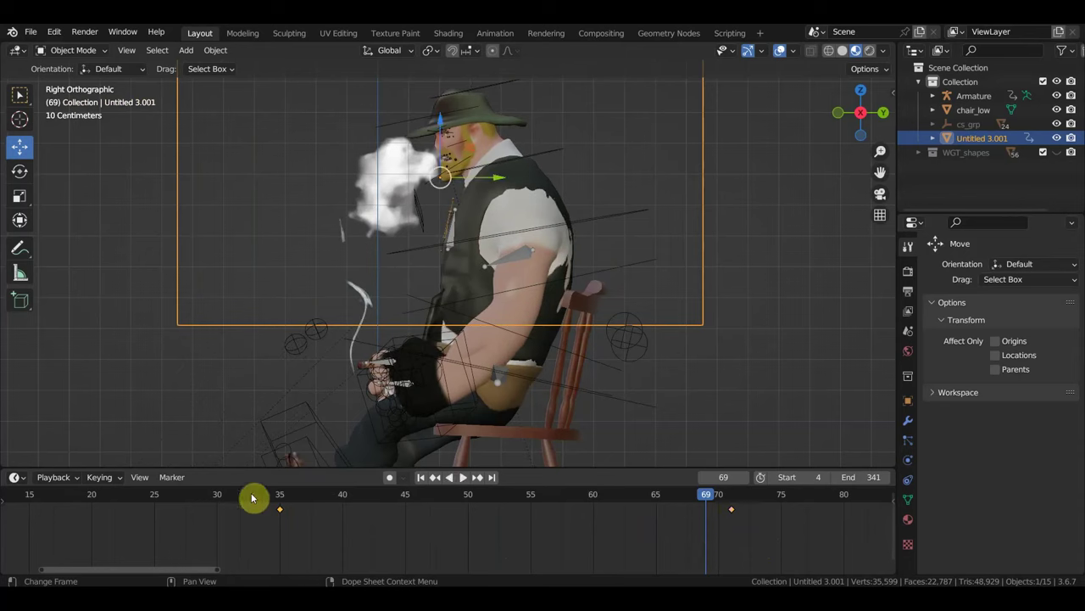
drag(293, 511, 705, 533)
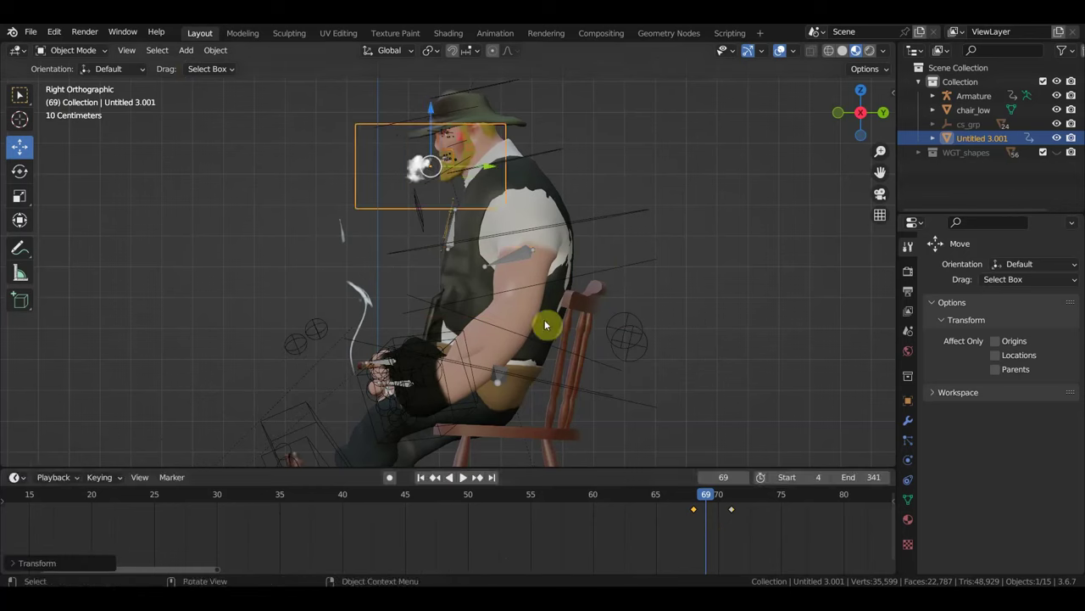
Step: Shift the earlier smoke key to frame 69 and zoom in on the sheriff's head
key(g)
click(743, 528)
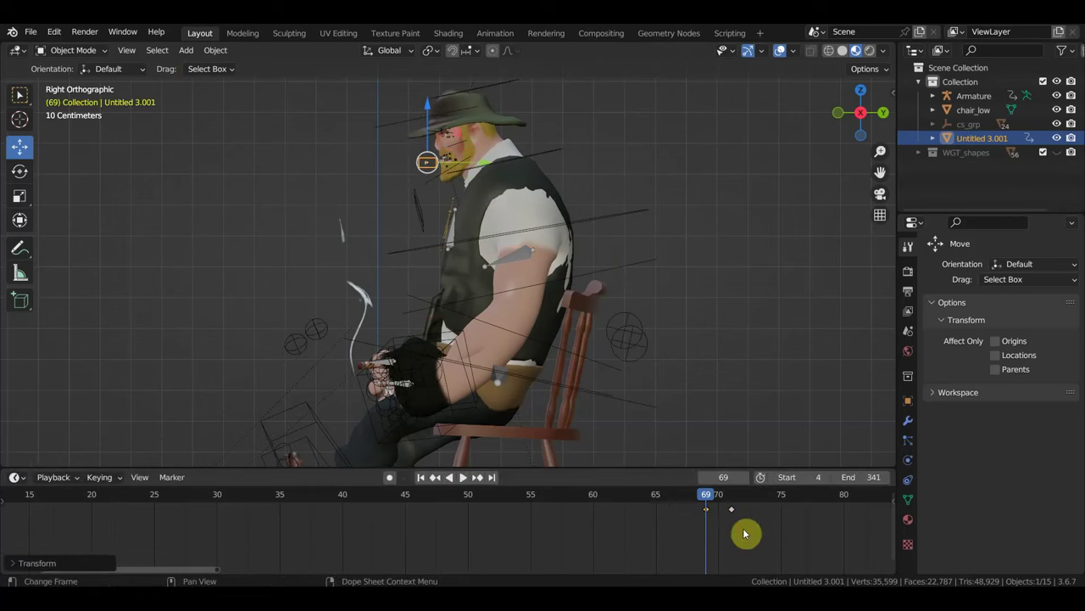
scroll(538, 242, up, 2)
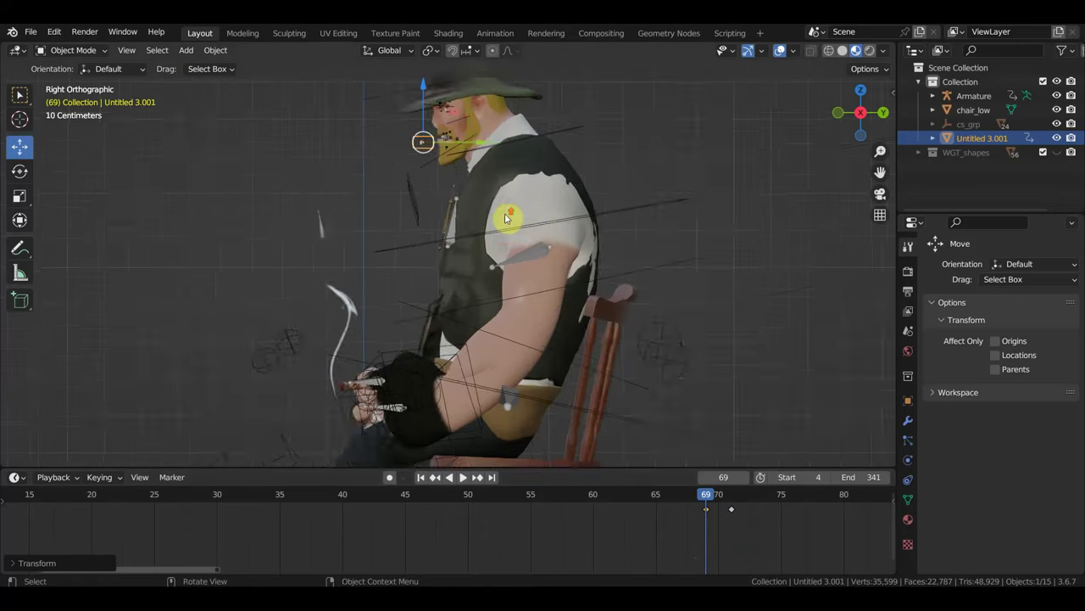
scroll(534, 212, up, 4)
shift+middle_drag(532, 175, 461, 330)
scroll(458, 314, up, 2)
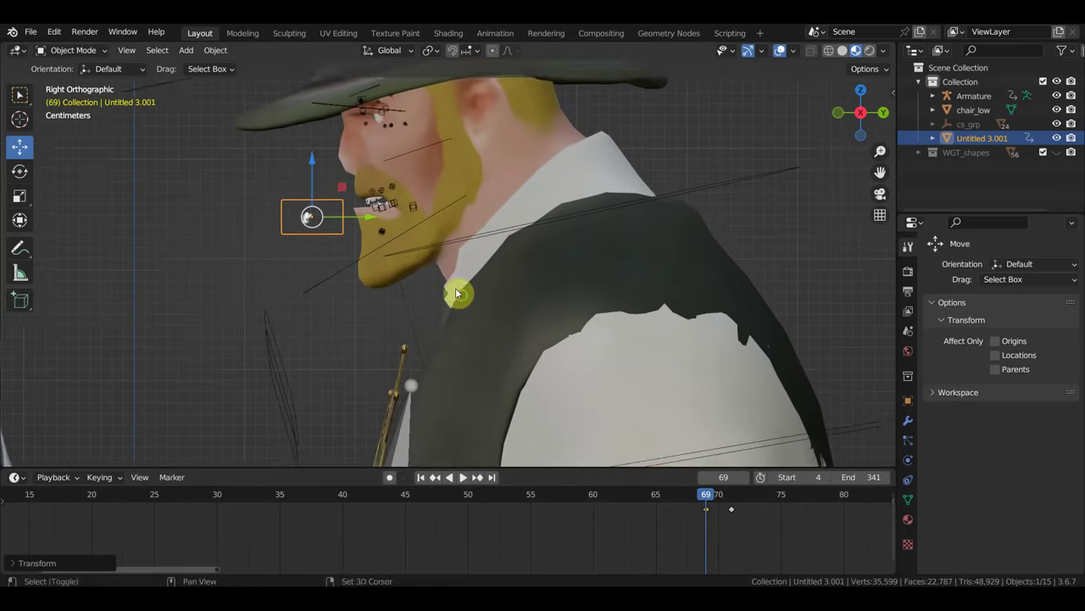
Step: Place the smoke plane at the lips and key its location, rotation and scale at frame 69
key(g)
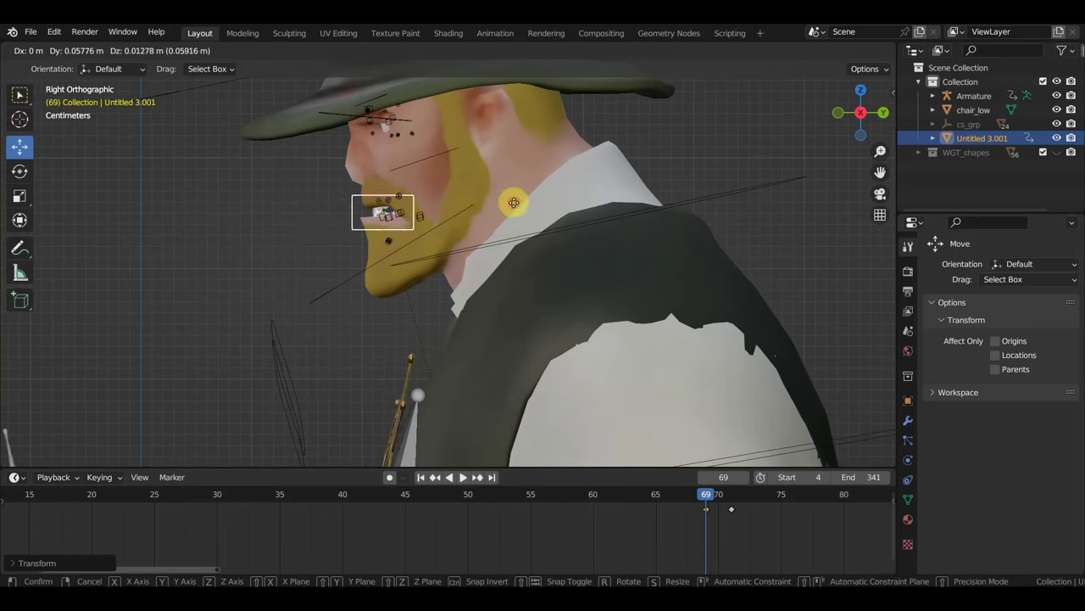
click(514, 202)
key(i)
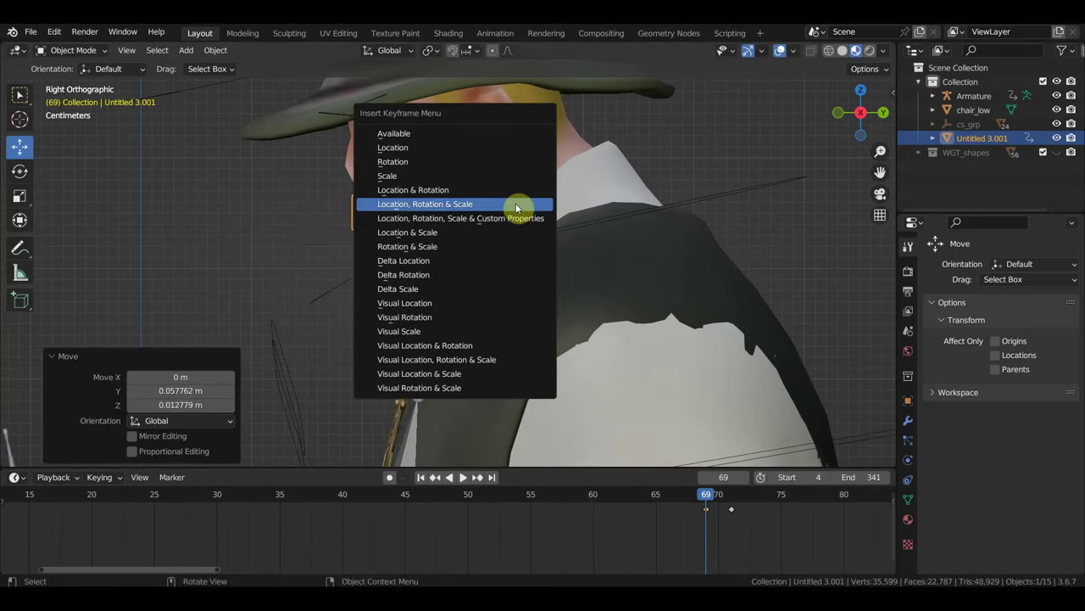
click(466, 209)
Step: Play and scrub frames 68–75 to confirm the smoke cloud starts at the mouth
key(space)
mouse_move(725, 504)
mouse_down()
mouse_move(786, 519)
mouse_move(718, 504)
mouse_move(749, 511)
mouse_move(696, 433)
mouse_up()
scroll(695, 433, down, 2)
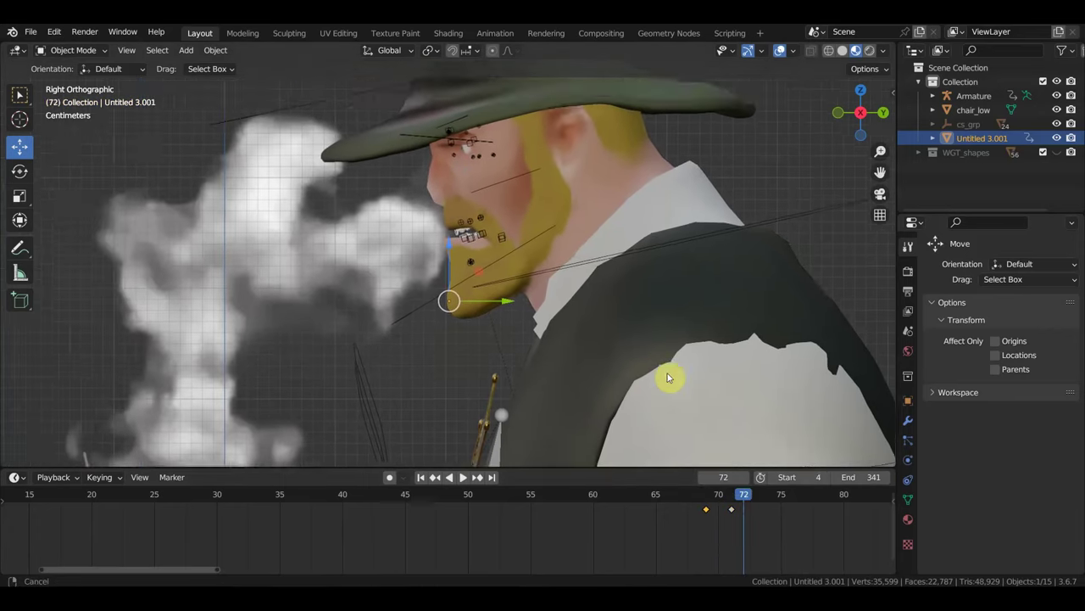
shift+middle_drag(666, 376, 770, 346)
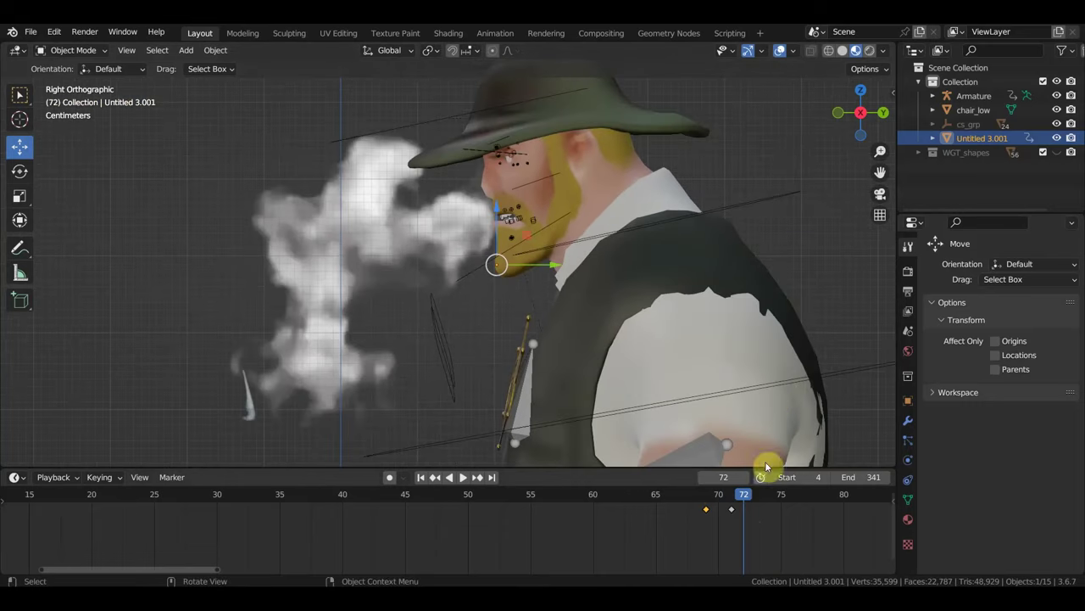
mouse_move(743, 499)
mouse_down()
mouse_move(693, 499)
mouse_move(832, 551)
mouse_move(768, 542)
mouse_move(892, 568)
mouse_move(631, 519)
mouse_move(797, 555)
mouse_move(696, 528)
mouse_move(760, 550)
mouse_up()
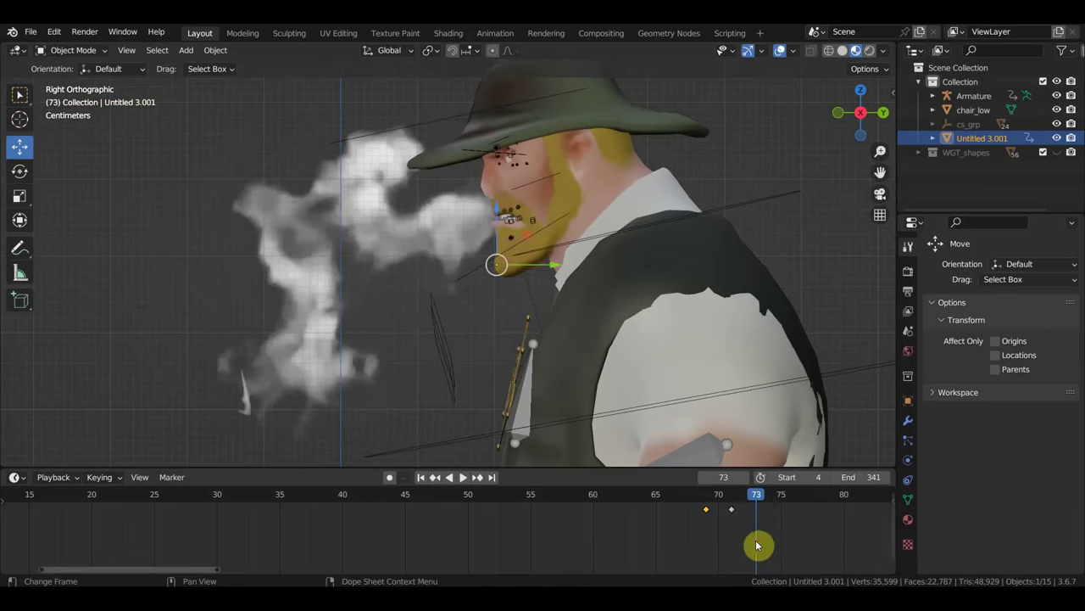
mouse_move(659, 373)
middle_down()
mouse_move(693, 381)
mouse_move(666, 381)
mouse_move(486, 229)
mouse_move(509, 216)
middle_up()
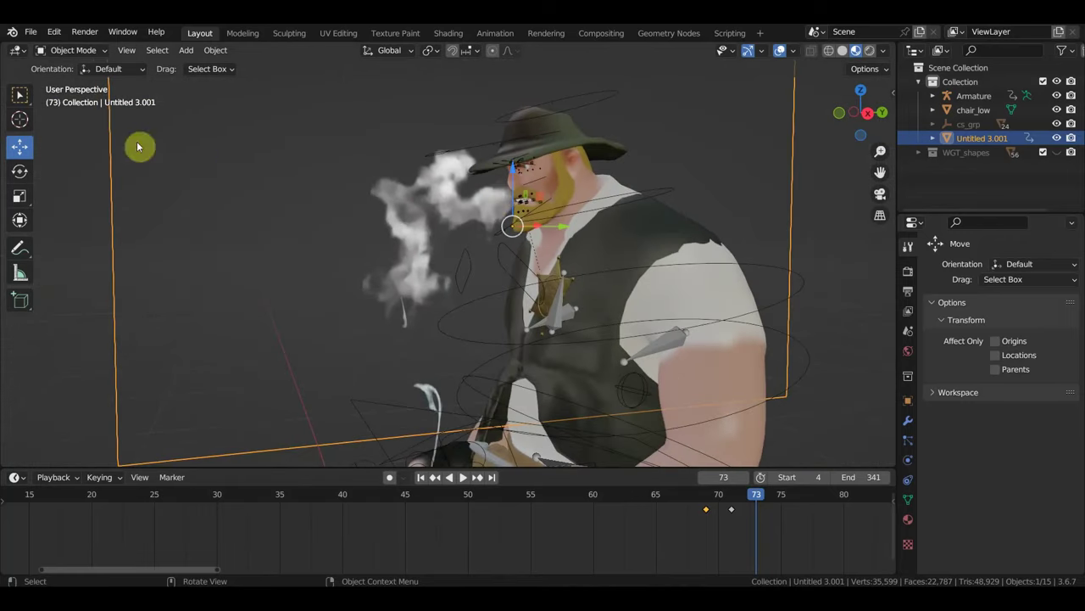
Step: With box select active, orbit around the seated sheriff and select his armature
click(19, 94)
mouse_move(145, 141)
middle_down()
mouse_move(506, 258)
mouse_move(754, 262)
mouse_move(717, 259)
middle_up()
middle_drag(692, 314, 685, 315)
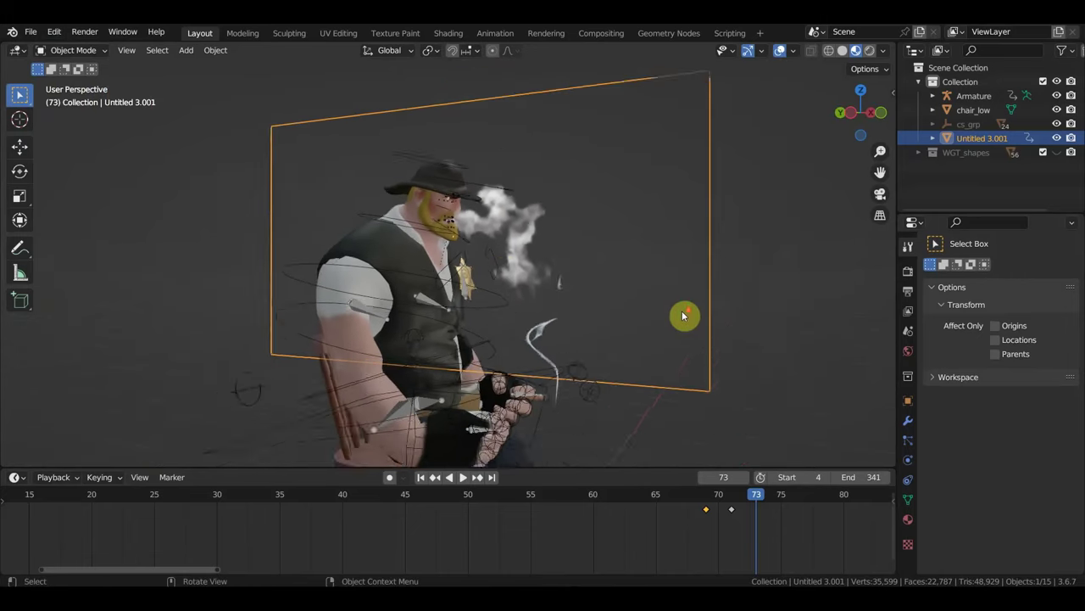
mouse_move(628, 280)
middle_down()
mouse_move(768, 288)
mouse_move(481, 281)
mouse_move(520, 254)
mouse_move(574, 260)
mouse_move(560, 252)
middle_up()
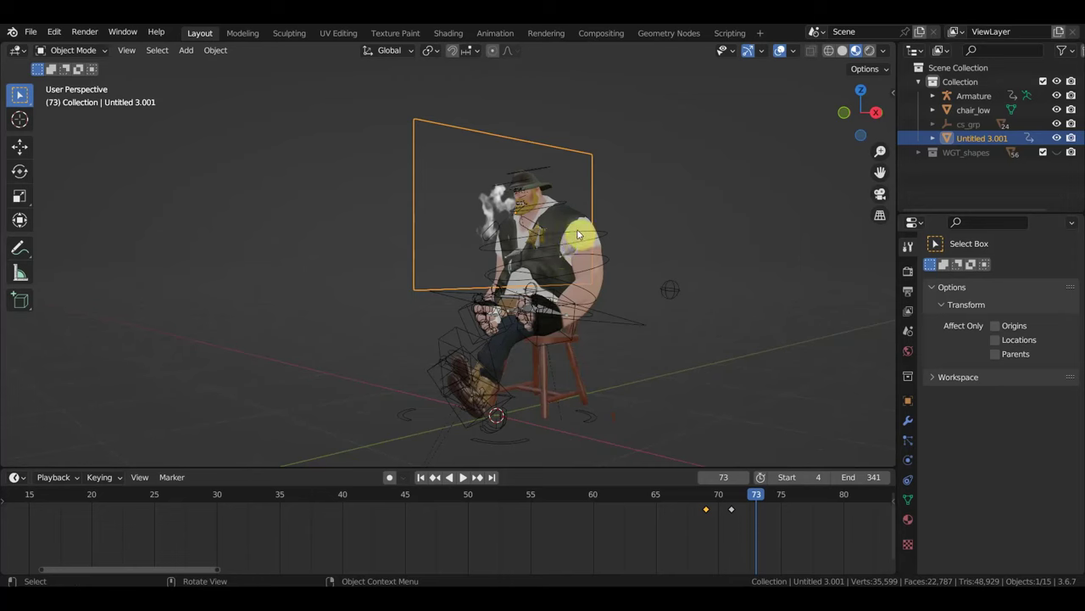
mouse_move(627, 235)
middle_down()
mouse_move(597, 249)
mouse_move(667, 245)
middle_up()
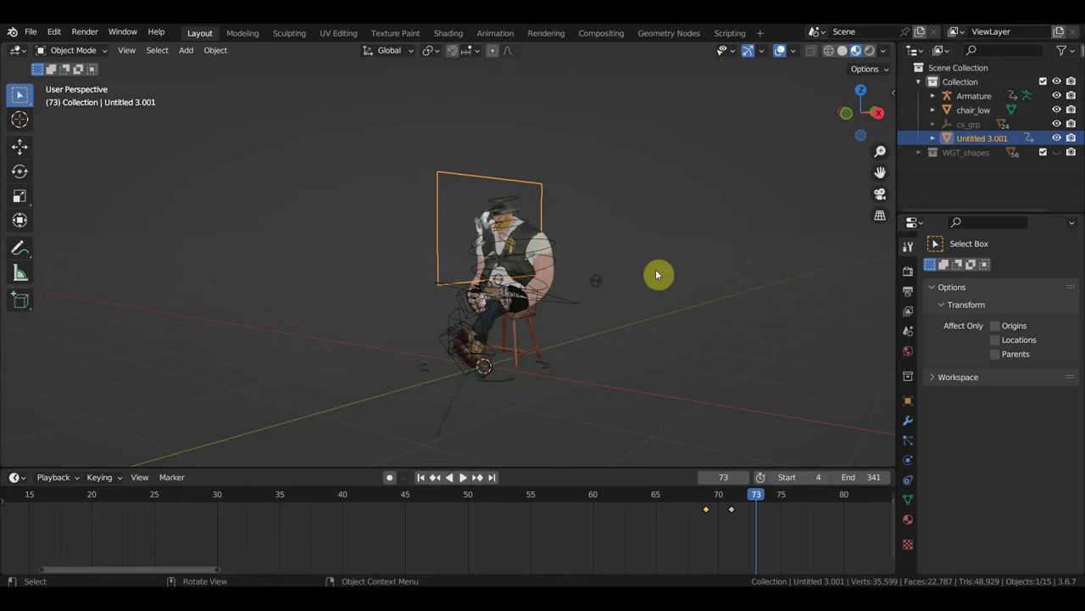
mouse_move(669, 265)
middle_down()
mouse_move(538, 285)
mouse_move(578, 284)
mouse_move(610, 230)
middle_up()
click(616, 251)
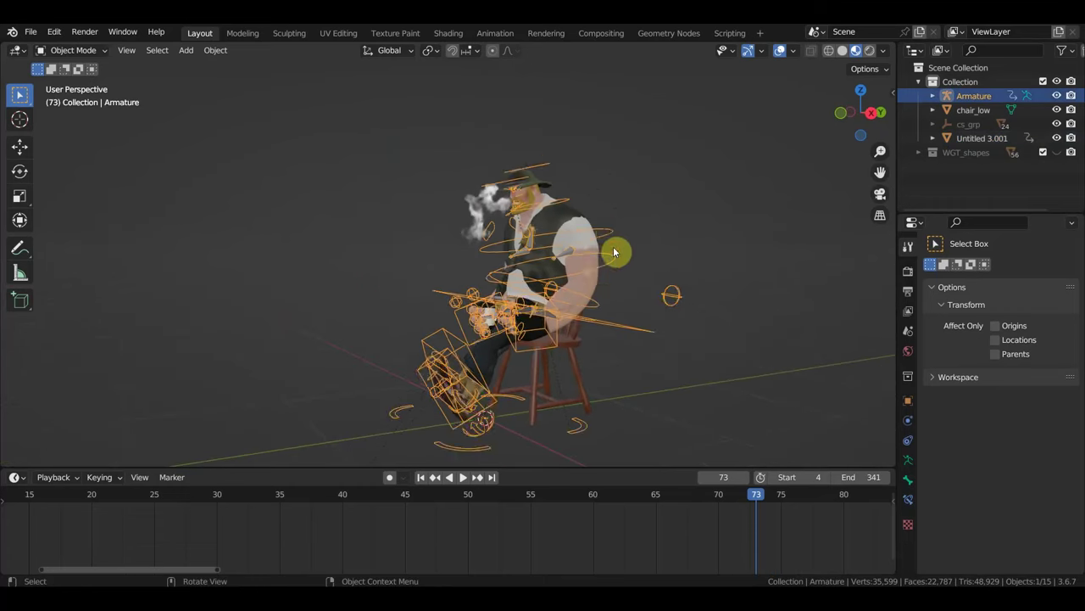
scroll(616, 252, up, 1)
scroll(625, 251, up, 1)
mouse_move(705, 274)
middle_down()
mouse_move(635, 239)
mouse_move(646, 247)
middle_up()
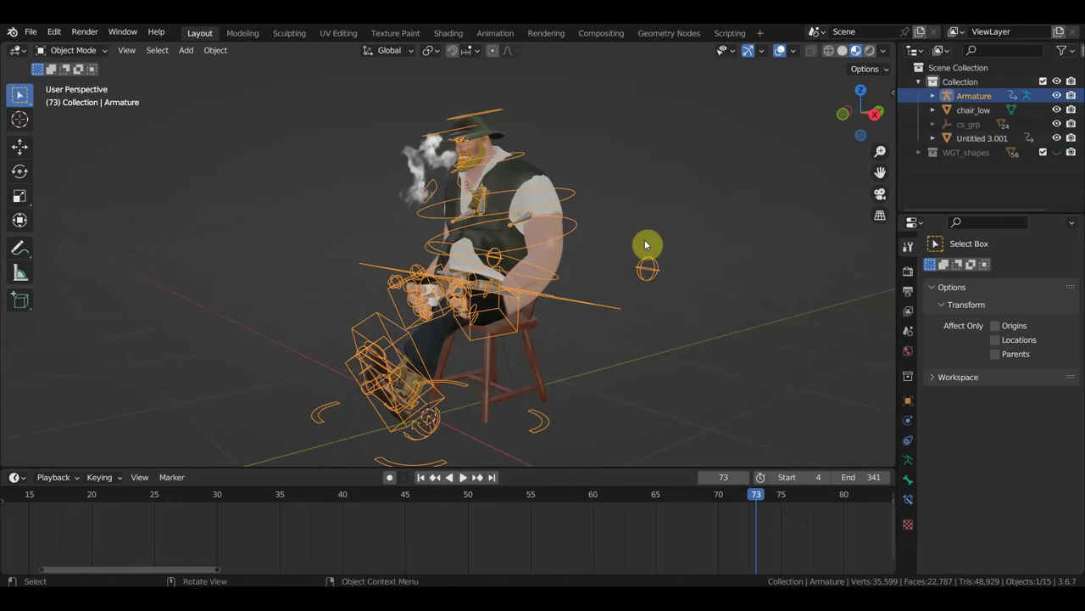